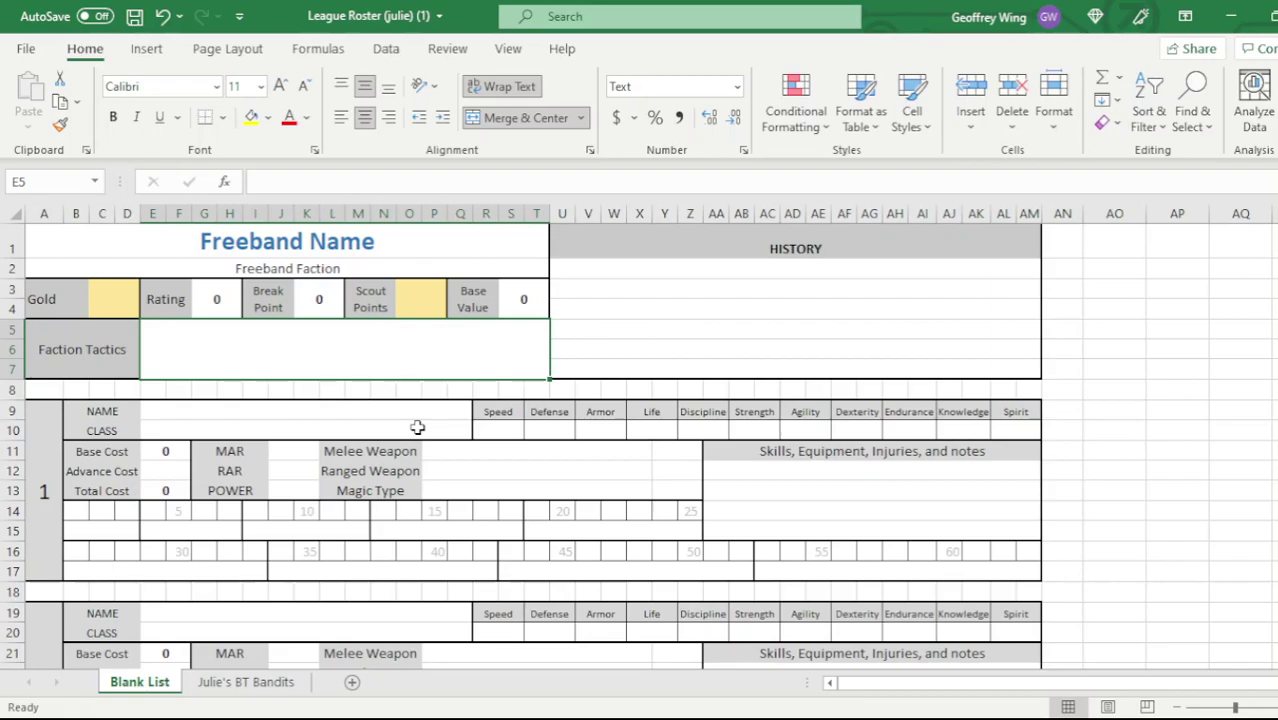
- Set the freeband name to "Flame On" and the faction to "Dragon Flame Cultists" in the roster header
{"action": "left_click", "coordinate": [326, 243]}
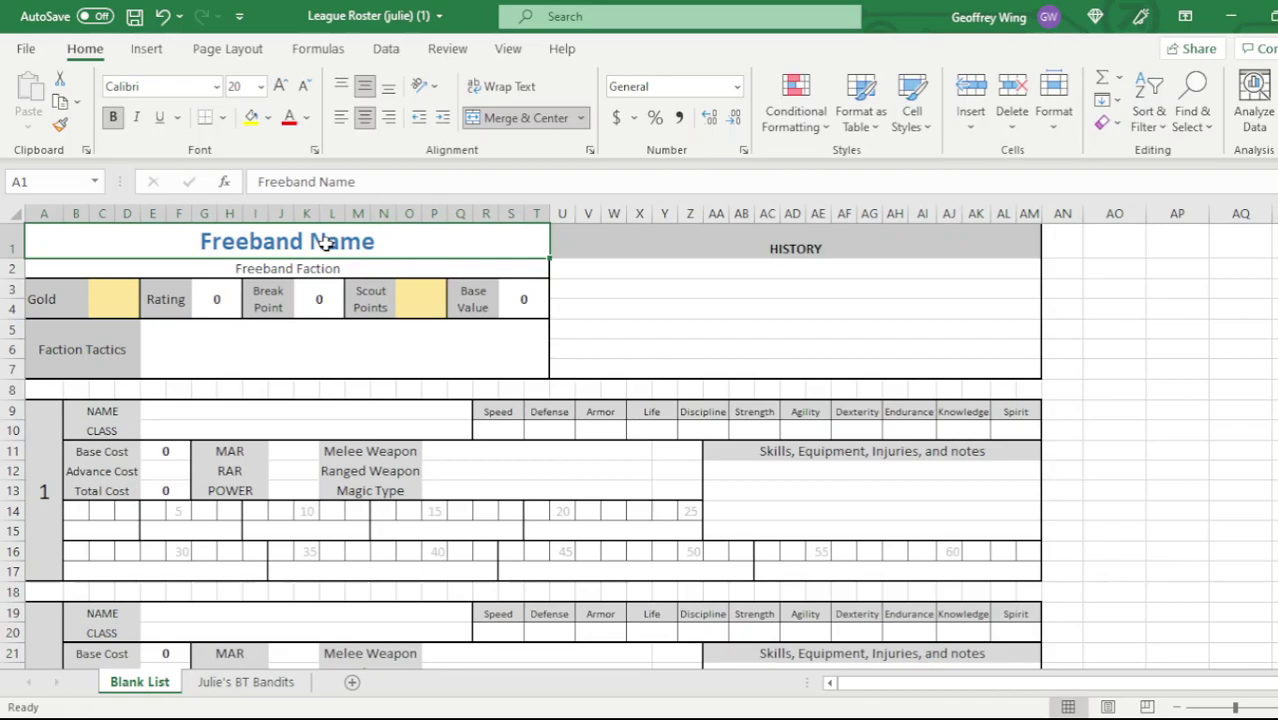
{"action": "type", "text": "Flame On"}
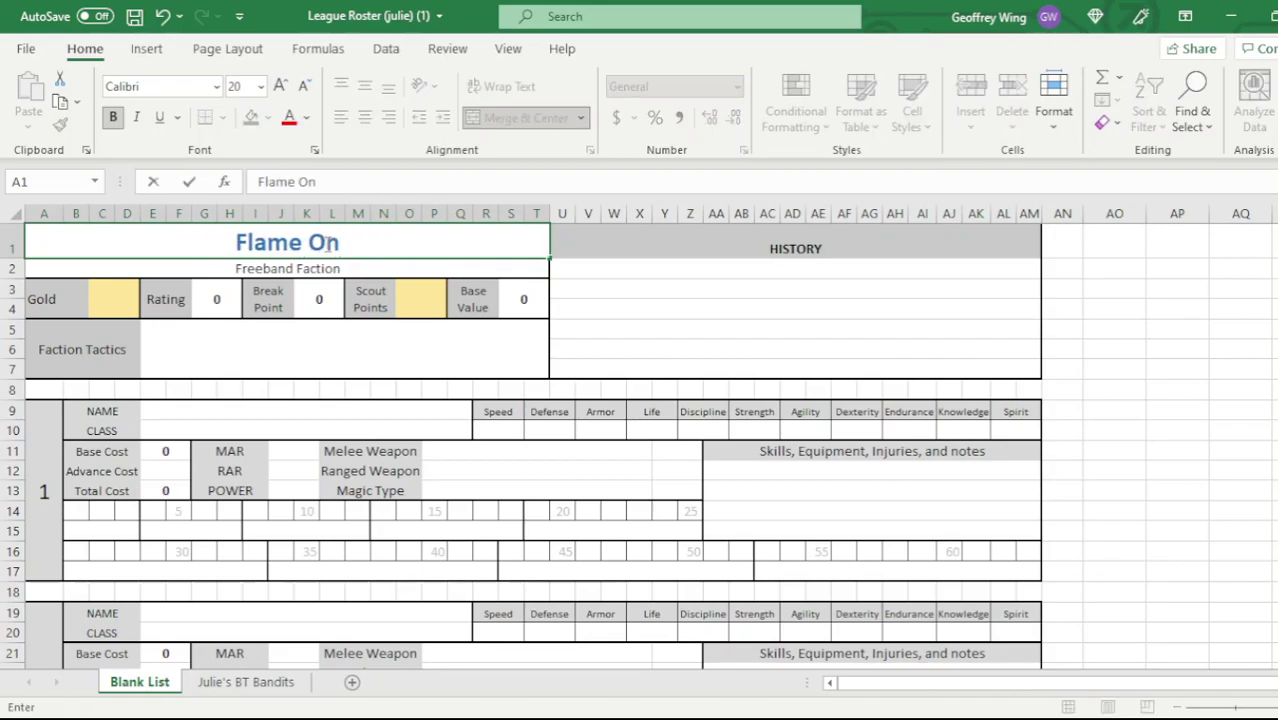
{"action": "left_click", "coordinate": [344, 270]}
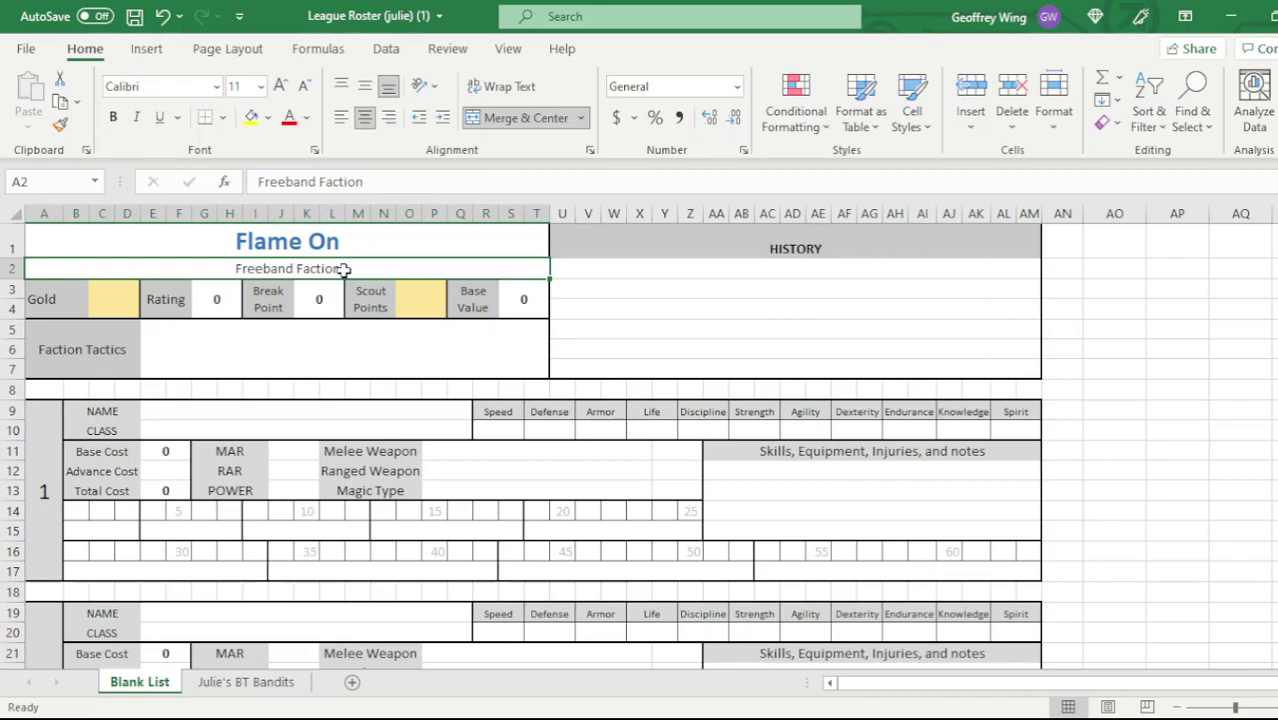
{"action": "type", "text": "Drag"}
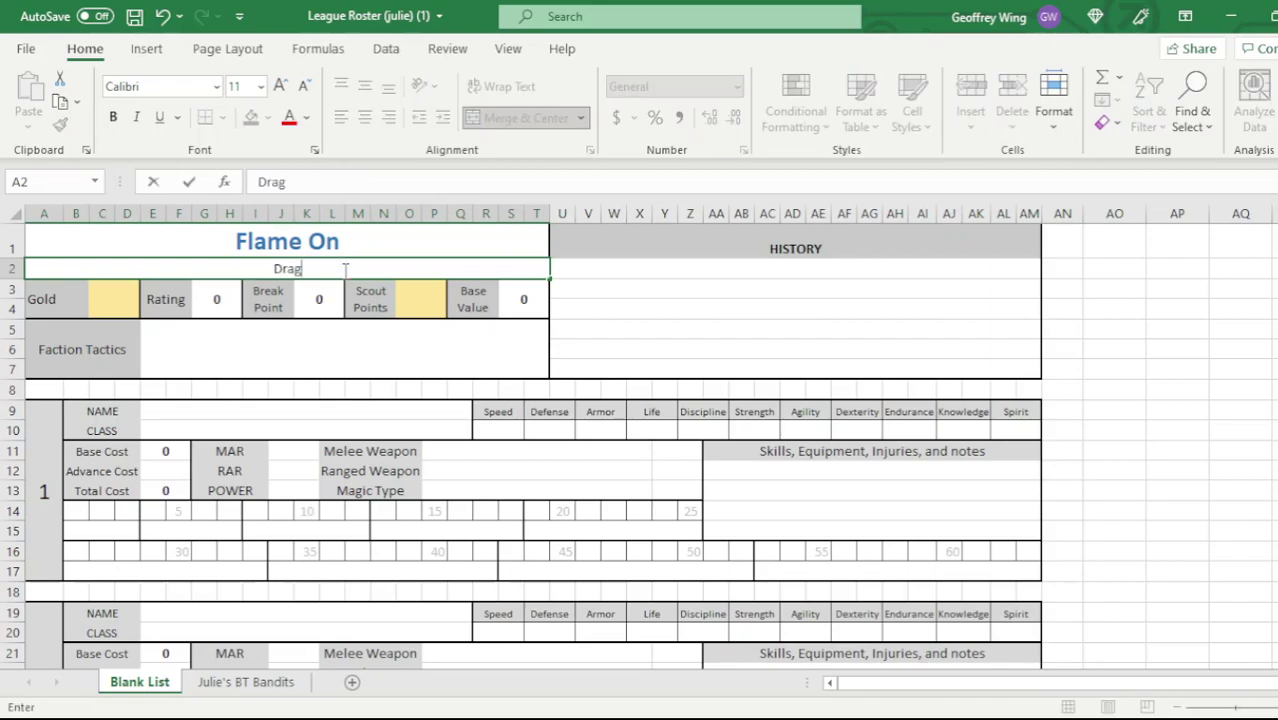
{"action": "type", "text": "on Flame Cult"}
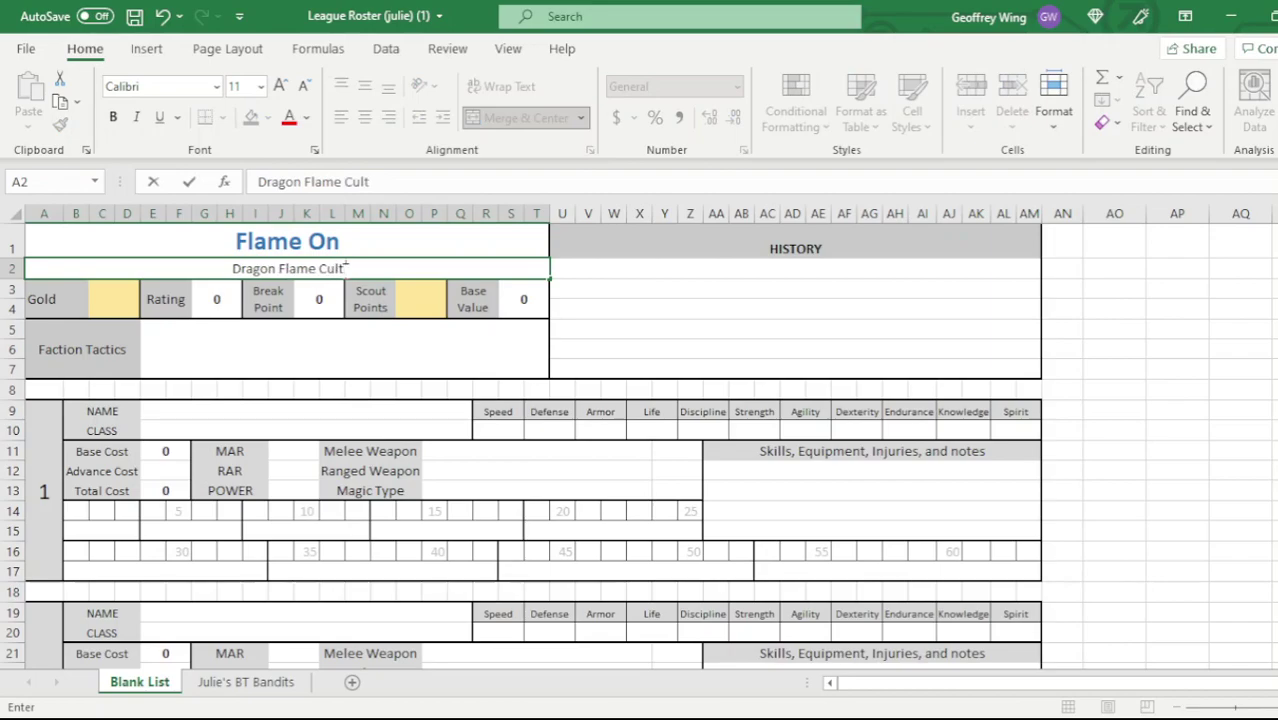
{"action": "type", "text": "ists"}
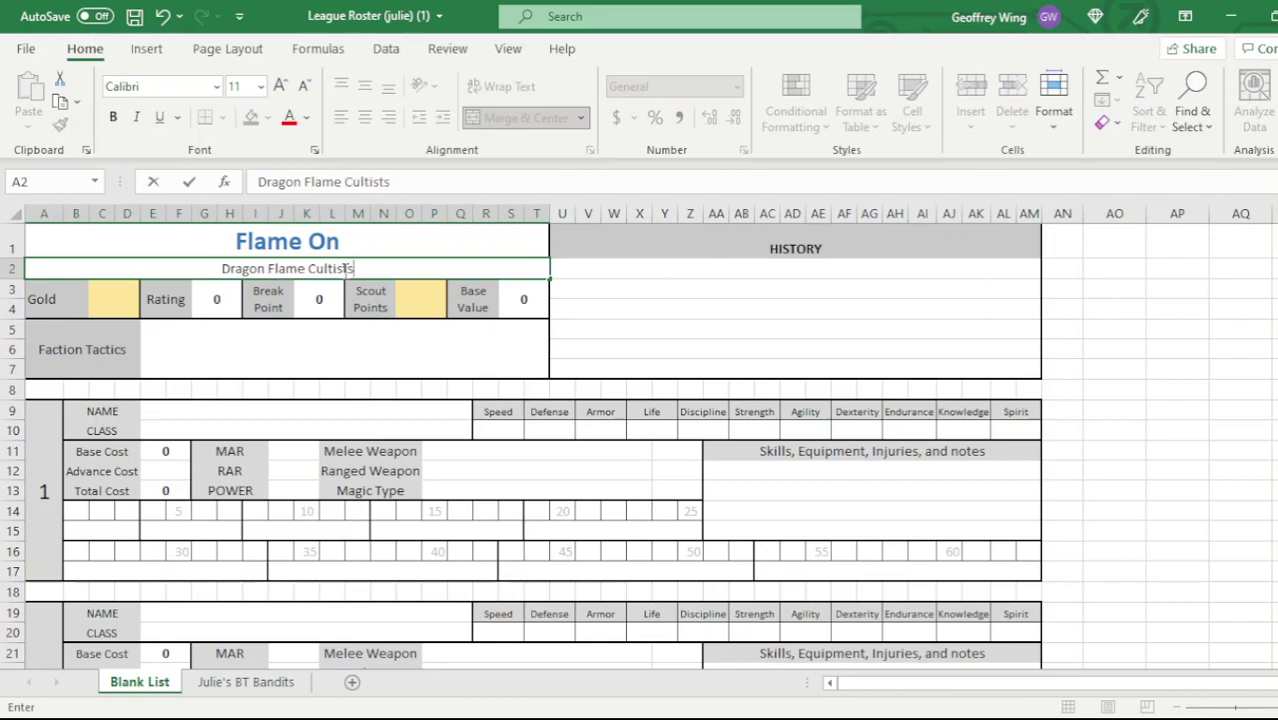
- Enter 160 as the freeband's gold in the roster header
{"action": "left_click", "coordinate": [305, 374]}
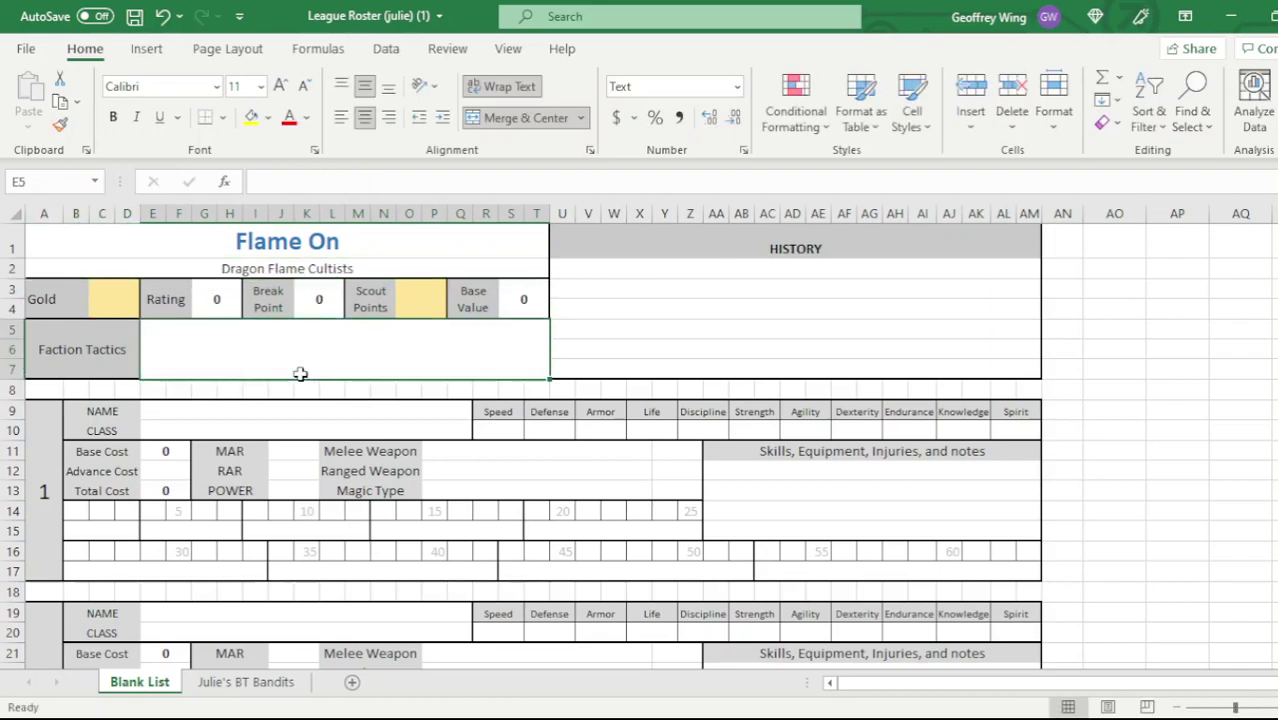
{"action": "left_click", "coordinate": [110, 298]}
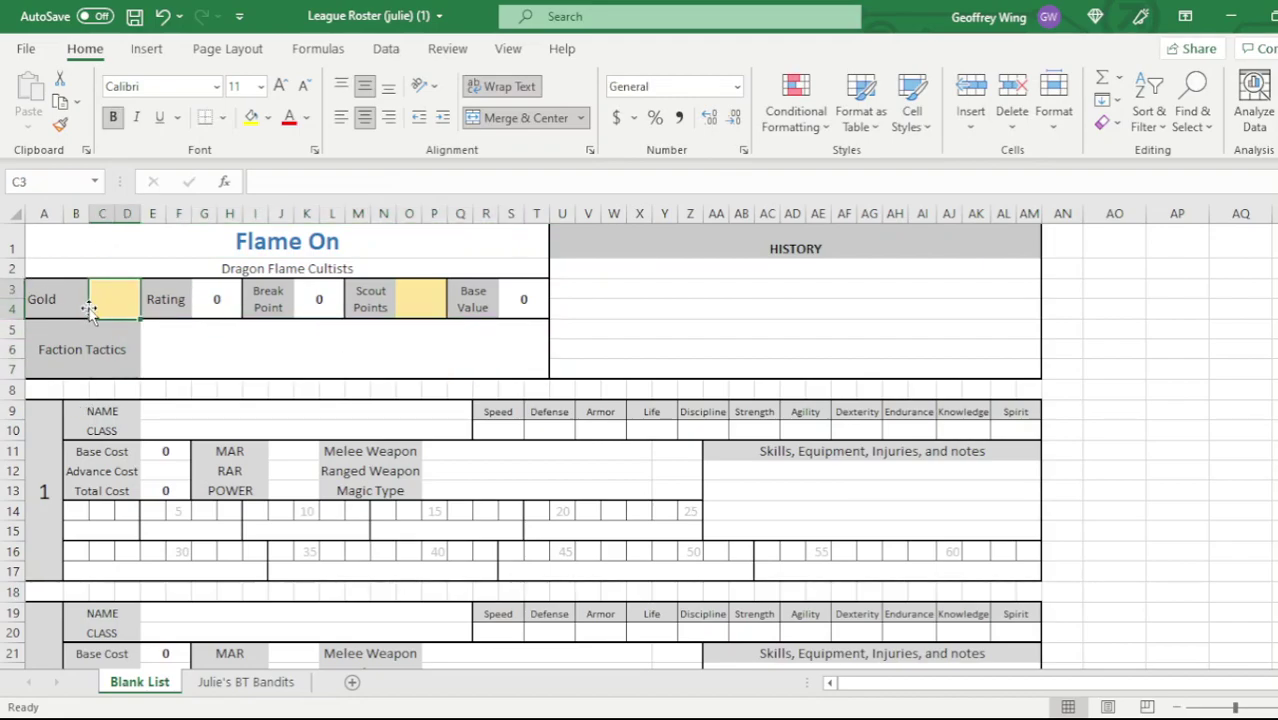
{"action": "type", "text": "160"}
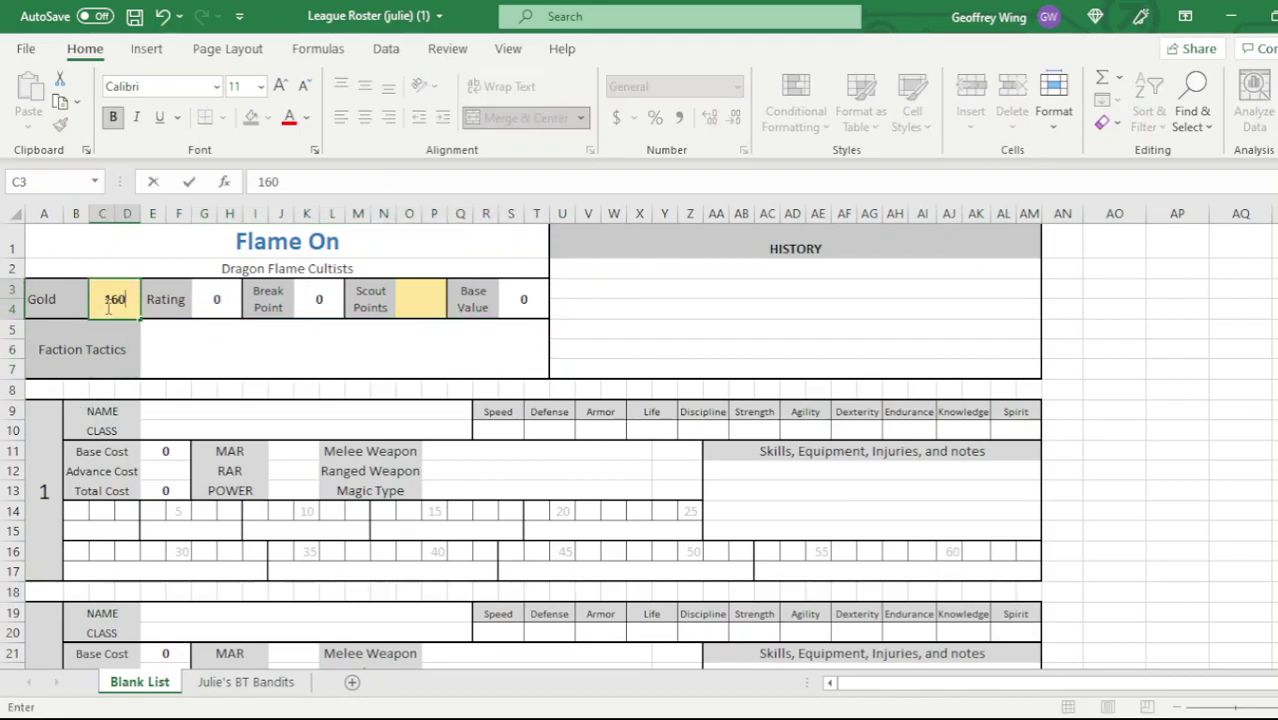
{"action": "left_click", "coordinate": [258, 366]}
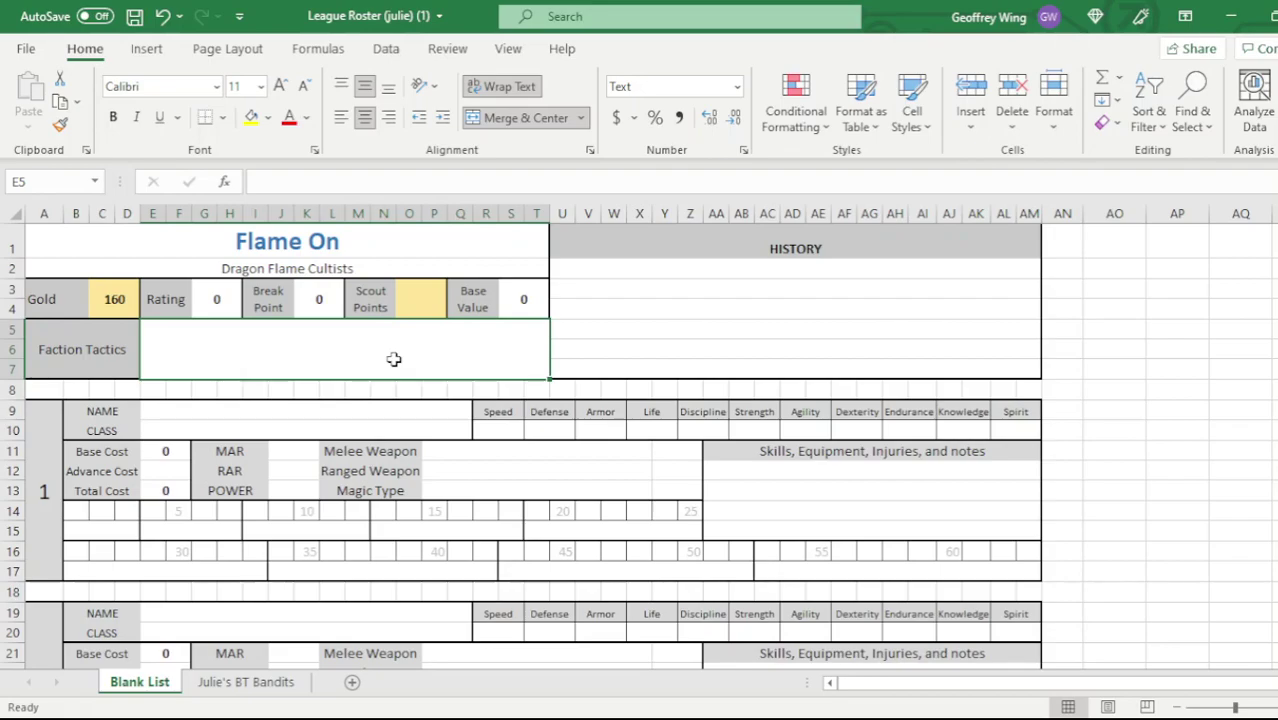
{"action": "type", "text": "B"}
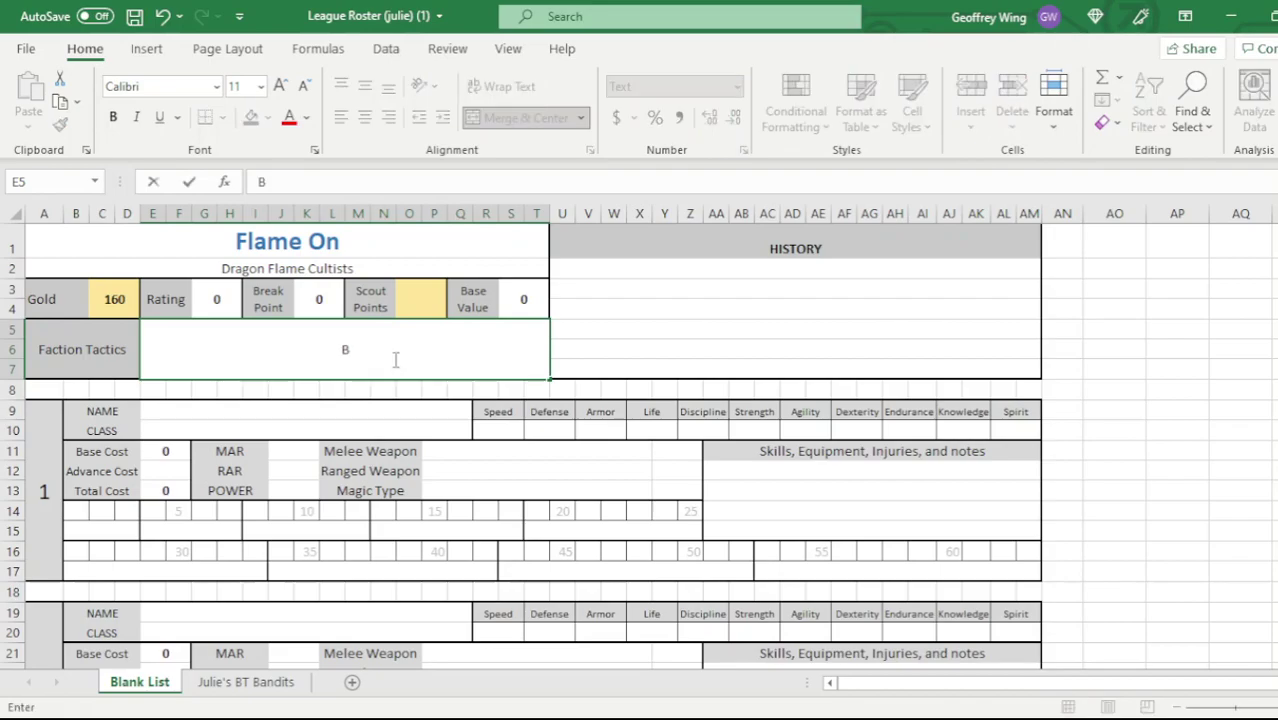
{"action": "type", "text": "alance This"}
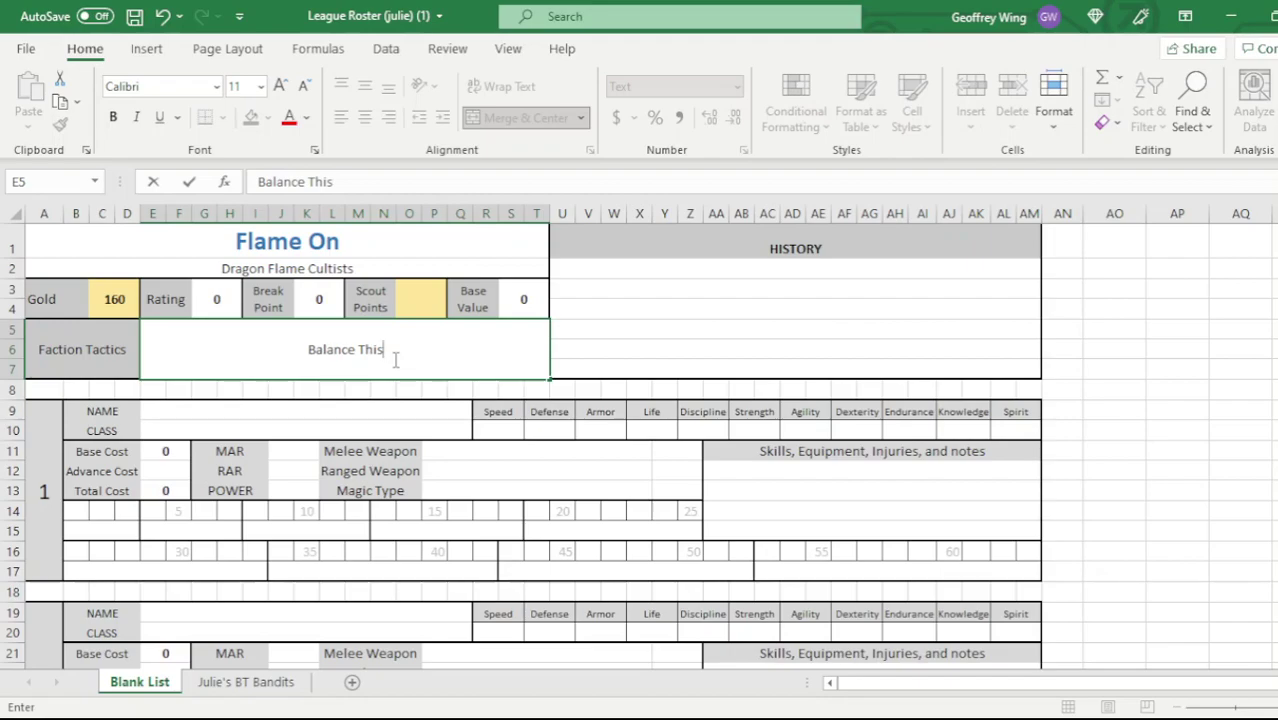
{"action": "key", "text": "BackSpace"}
{"action": "key", "text": "BackSpace"}
{"action": "key", "text": "BackSpace"}
{"action": "key", "text": "BackSpace"}
{"action": "key", "text": "BackSpace"}
{"action": "key", "text": "BackSpace"}
{"action": "key", "text": "BackSpace"}
{"action": "key", "text": "BackSpace"}
{"action": "key", "text": "BackSpace"}
{"action": "key", "text": "BackSpace"}
{"action": "key", "text": "BackSpace"}
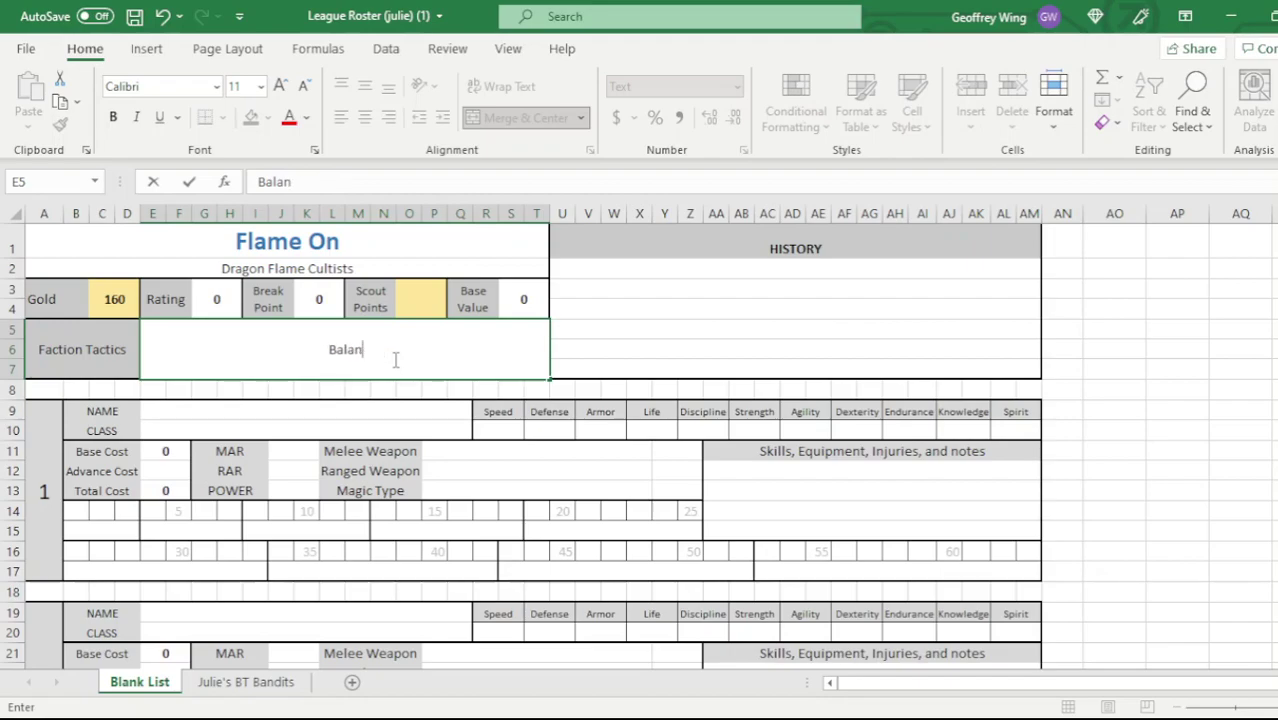
- Enter "Blessed Flame" as the faction tactics
{"action": "type", "text": "lessed Flame"}
{"action": "left_click", "coordinate": [639, 364]}
{"action": "left_click", "coordinate": [428, 334]}
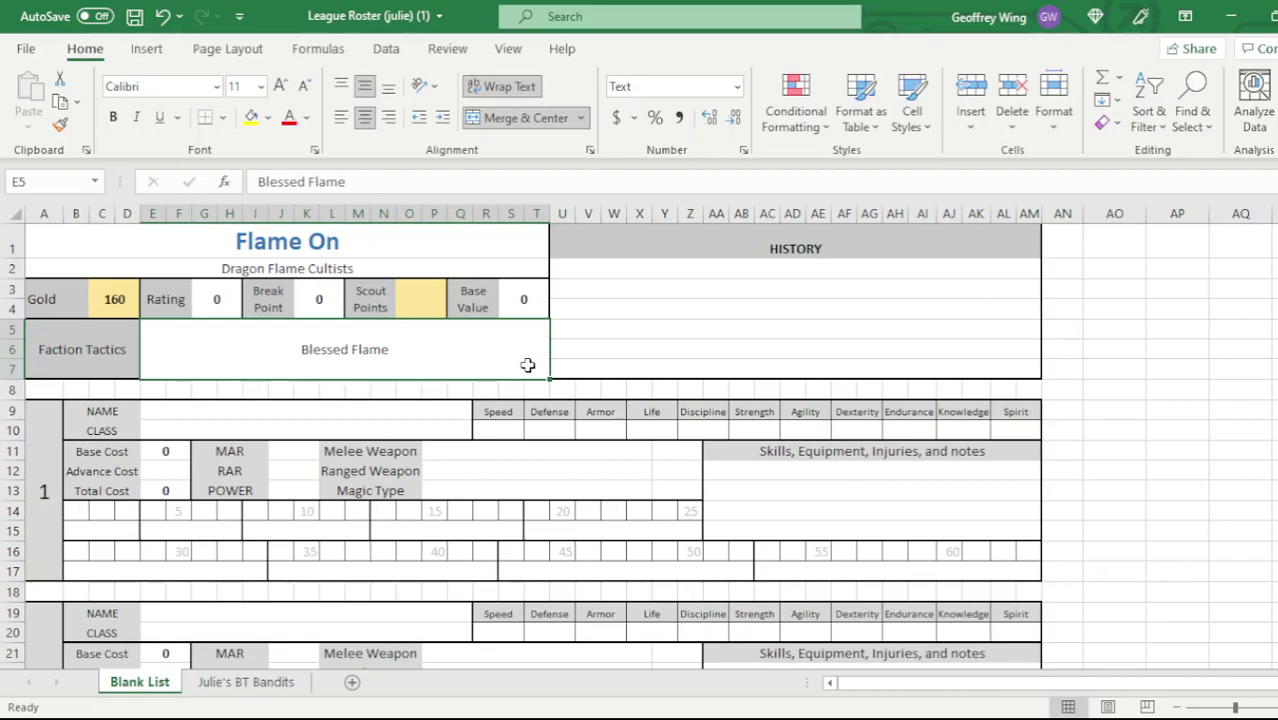
- Record Game 1 in the first history line as "W by Obj" versus the named opponent
{"action": "left_click", "coordinate": [629, 291]}
{"action": "left_click", "coordinate": [733, 265]}
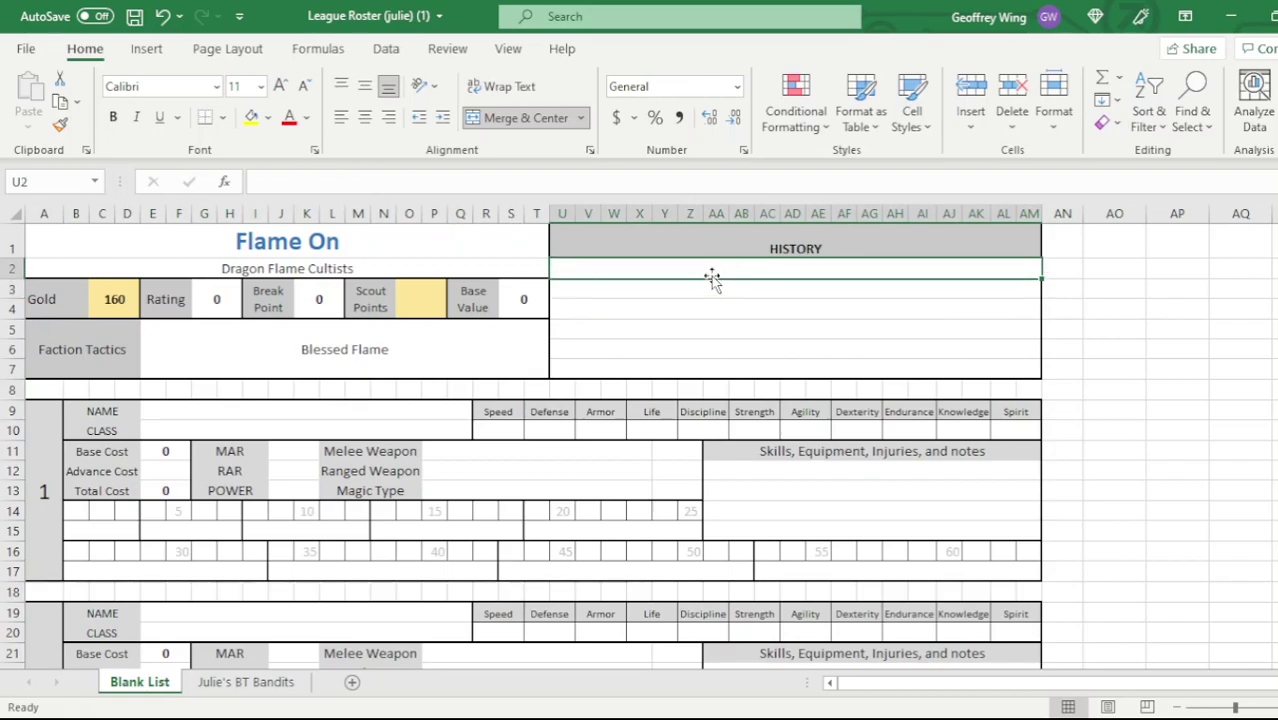
{"action": "type", "text": "G"}
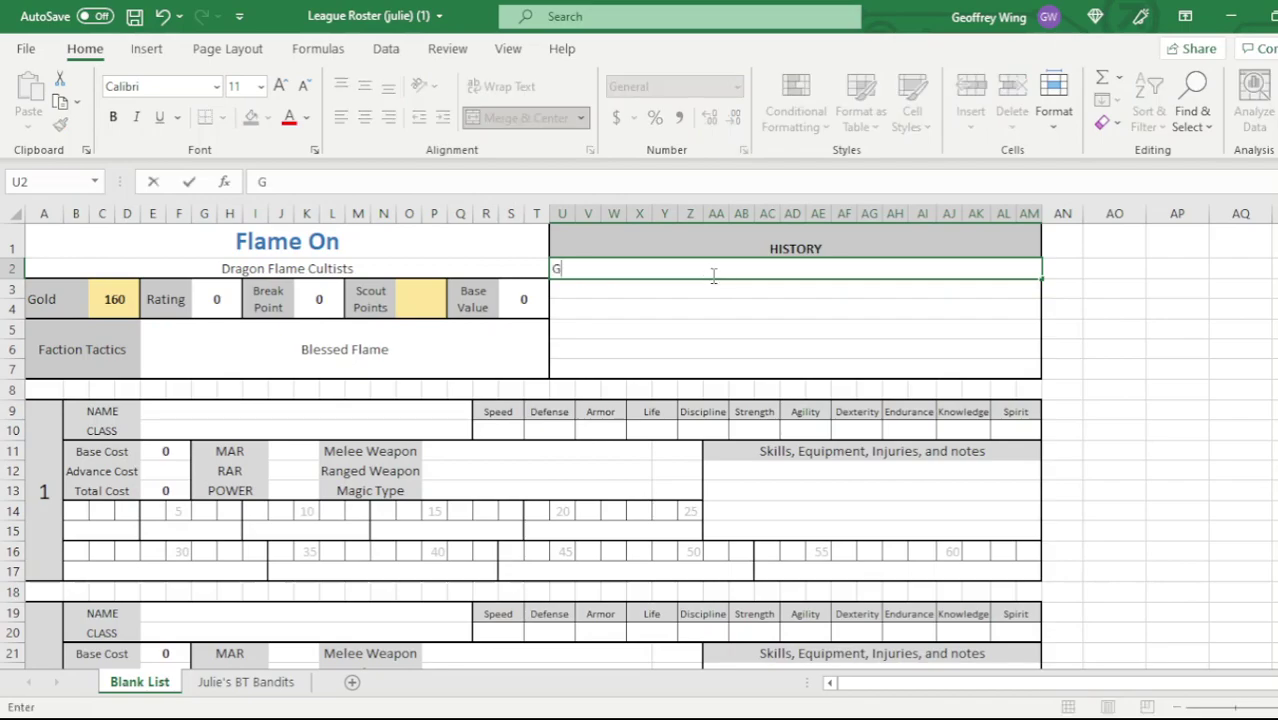
{"action": "type", "text": "ame 1 v. Marginin"}
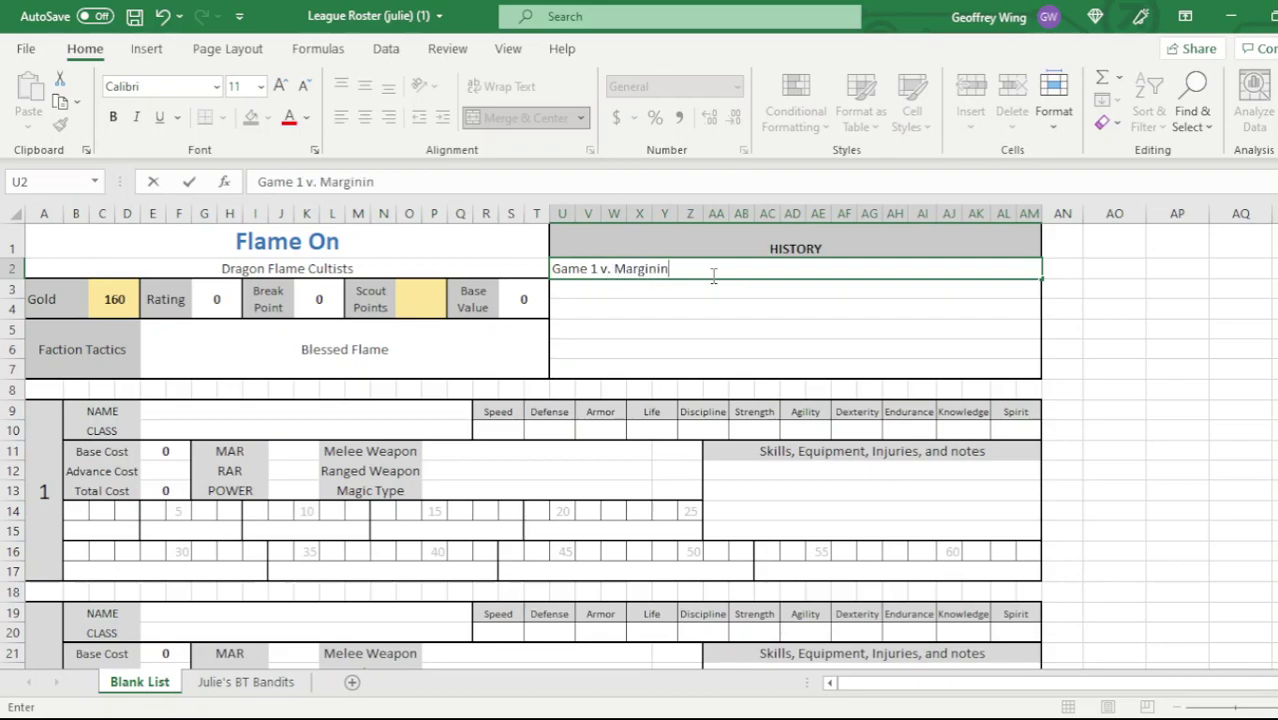
{"action": "key", "text": "BackSpace"}
{"action": "type", "text": "W by Obj"}
{"action": "key", "text": "Return"}
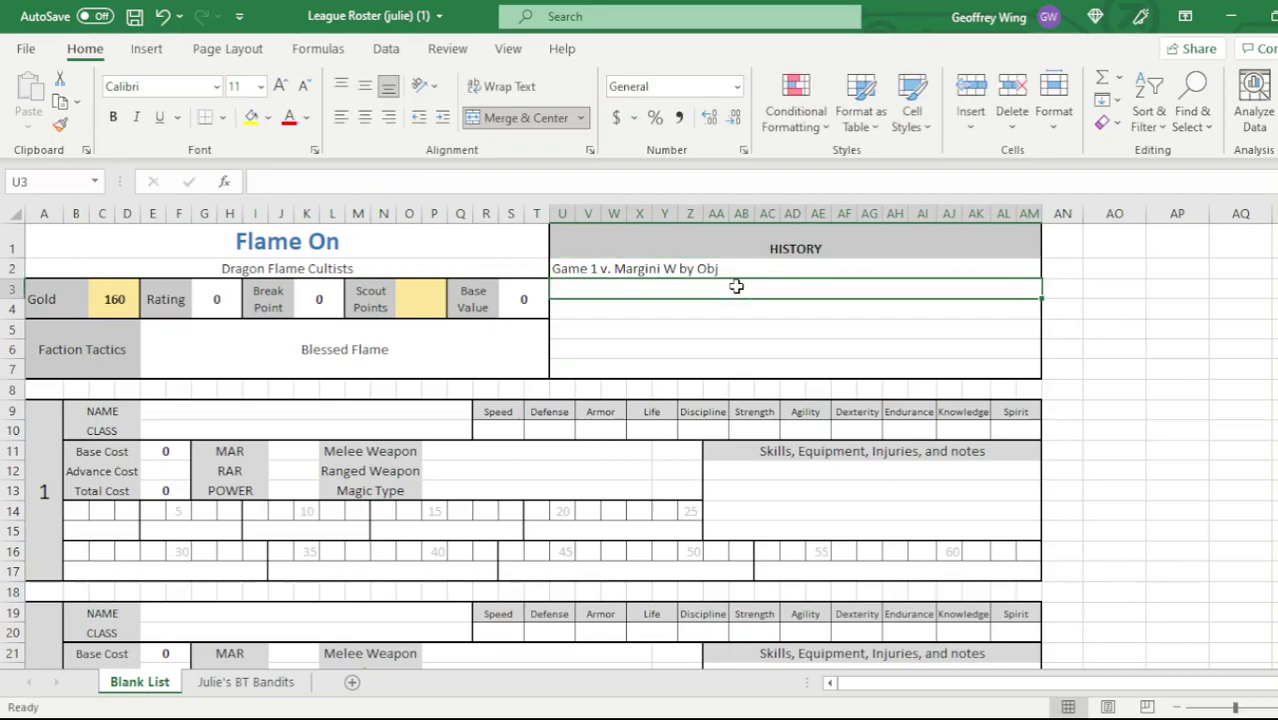
{"action": "left_click", "coordinate": [742, 268]}
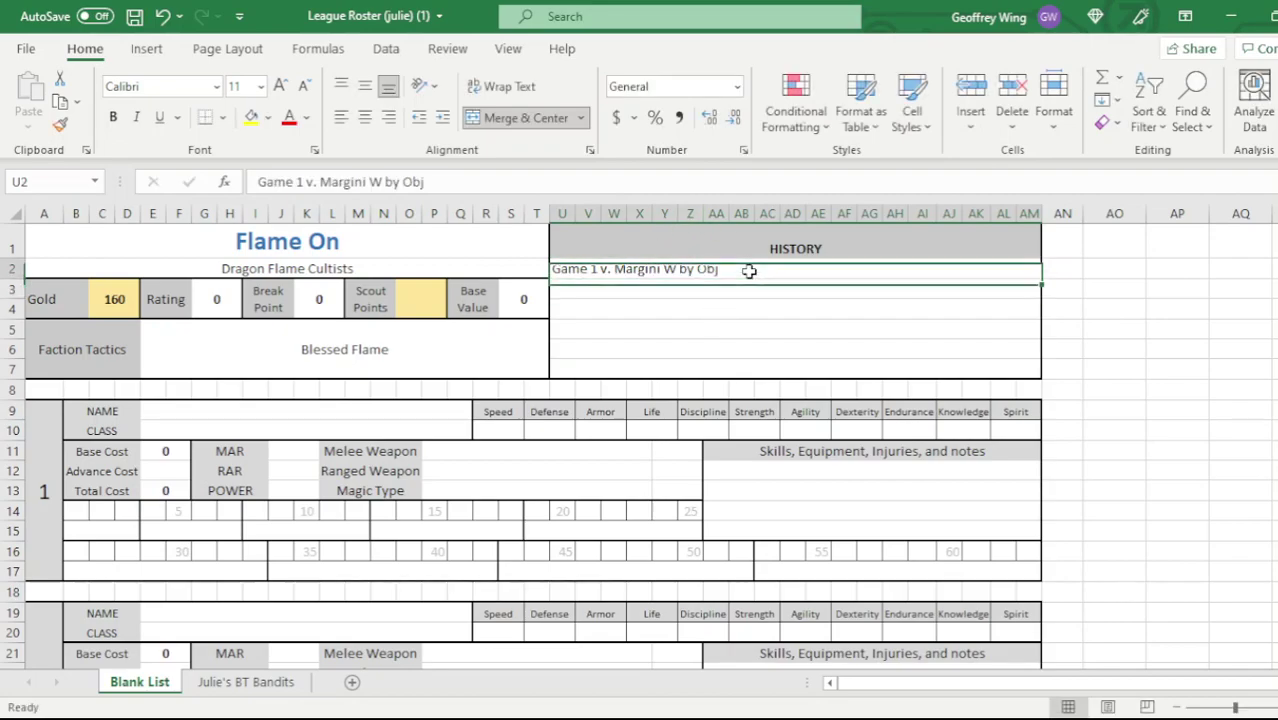
{"action": "type", "text": ", Game 2"}
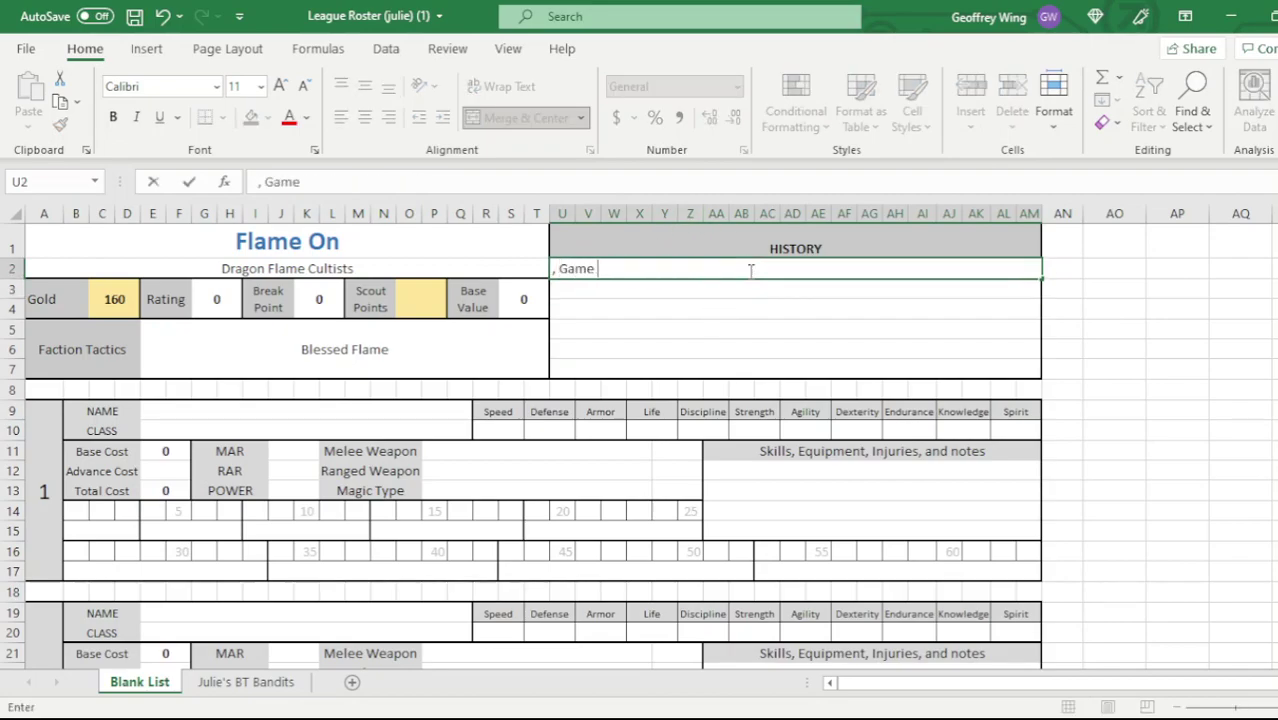
{"action": "key", "text": "BackSpace"}
{"action": "key", "text": "BackSpace"}
{"action": "key", "text": "BackSpace"}
{"action": "key", "text": "BackSpace"}
{"action": "key", "text": "BackSpace"}
{"action": "key", "text": "BackSpace"}
{"action": "key", "text": "BackSpace"}
{"action": "key", "text": "BackSpace"}
{"action": "key", "text": "ctrl+z"}
{"action": "left_click", "coordinate": [751, 271]}
{"action": "type", "text": ", Game 2 Draw v."}
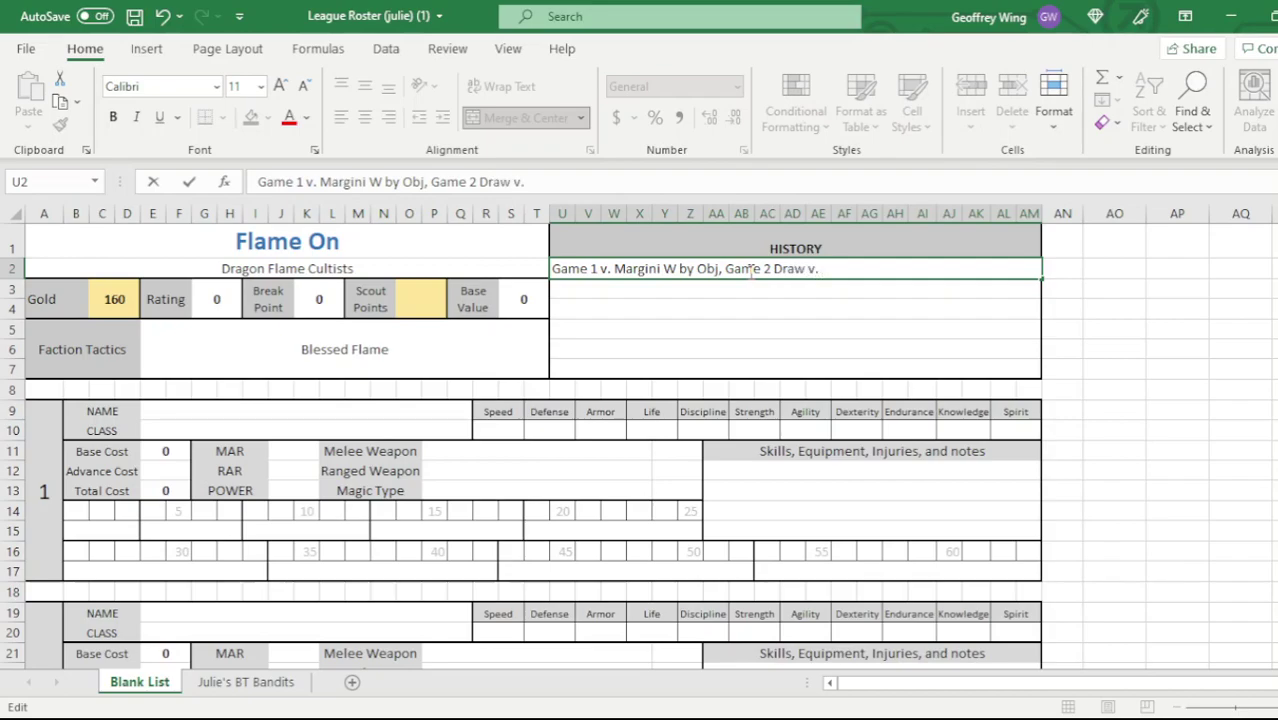
{"action": "key", "text": "BackSpace"}
{"action": "key", "text": "BackSpace"}
{"action": "key", "text": "BackSpace"}
{"action": "key", "text": "BackSpace"}
{"action": "key", "text": "BackSpace"}
{"action": "key", "text": "BackSpace"}
{"action": "key", "text": "BackSpace"}
{"action": "key", "text": "BackSpace"}
{"action": "key", "text": "BackSpace"}
{"action": "key", "text": "BackSpace"}
{"action": "key", "text": "BackSpace"}
{"action": "key", "text": "BackSpace"}
{"action": "key", "text": "BackSpace"}
{"action": "key", "text": "BackSpace"}
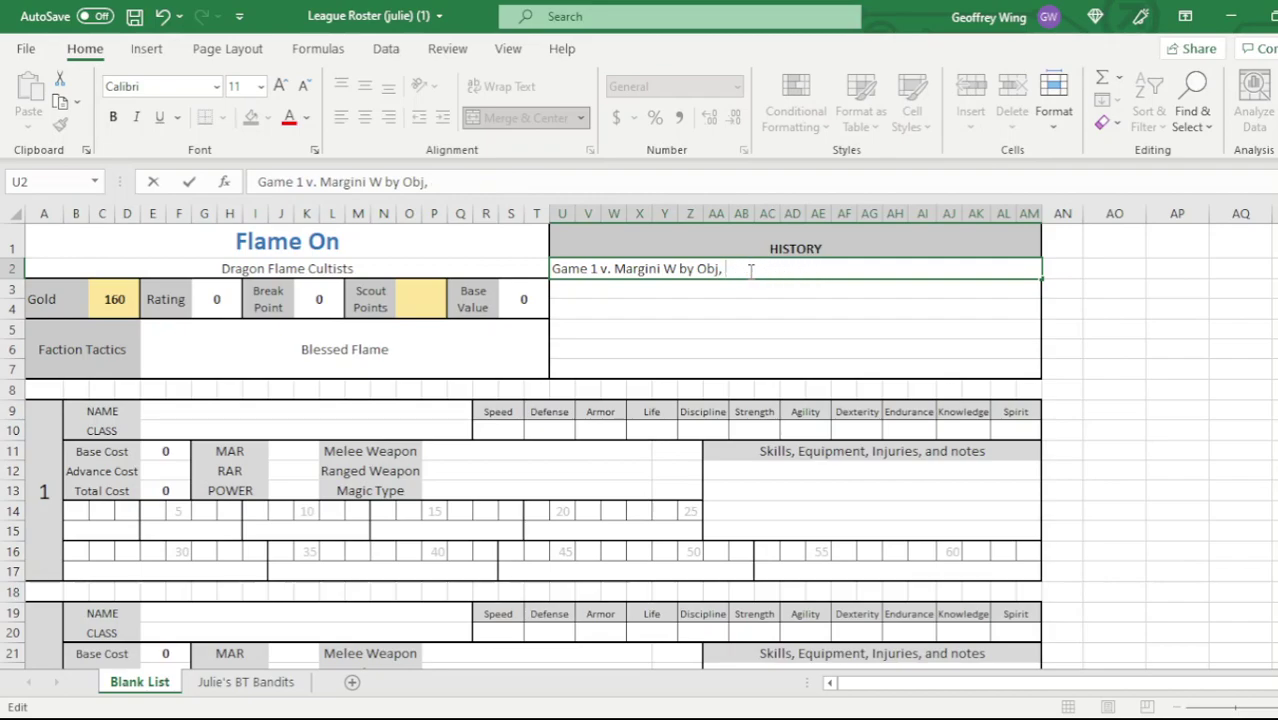
{"action": "key", "text": "BackSpace"}
{"action": "key", "text": "BackSpace"}
{"action": "left_click", "coordinate": [450, 468]}
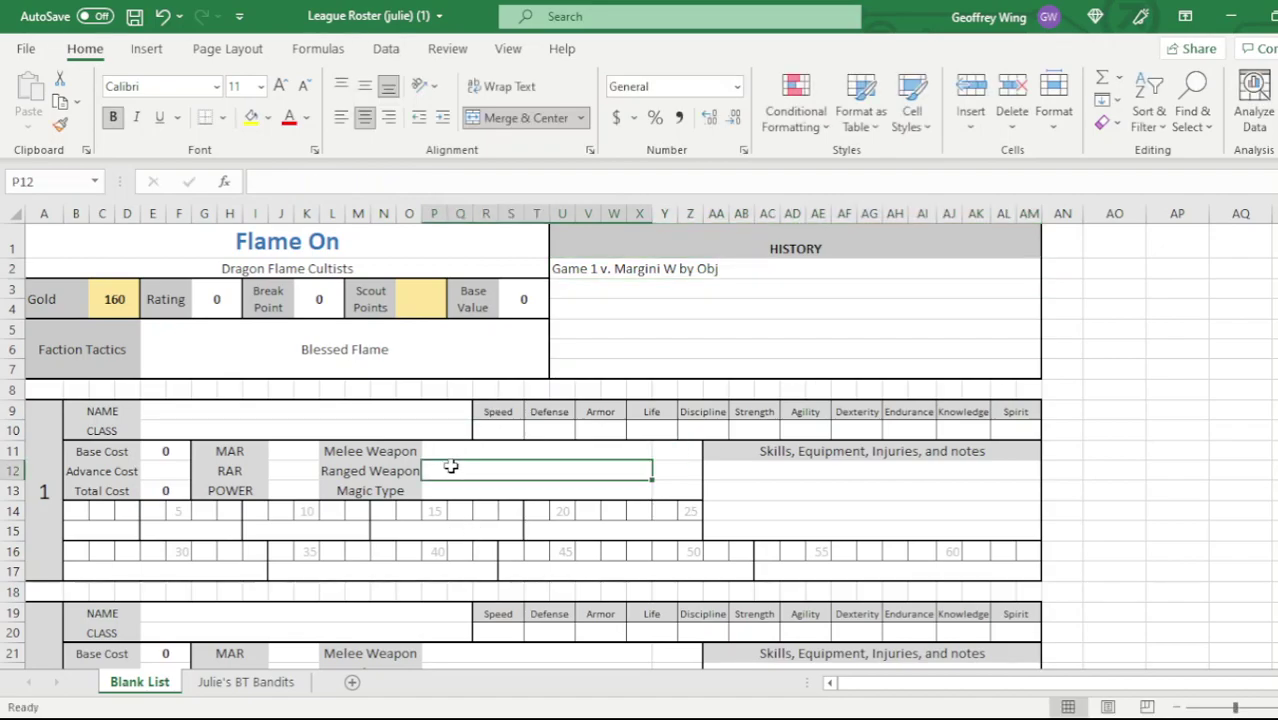
{"action": "left_click_drag", "start_coordinate": [55, 427], "coordinate": [400, 494]}
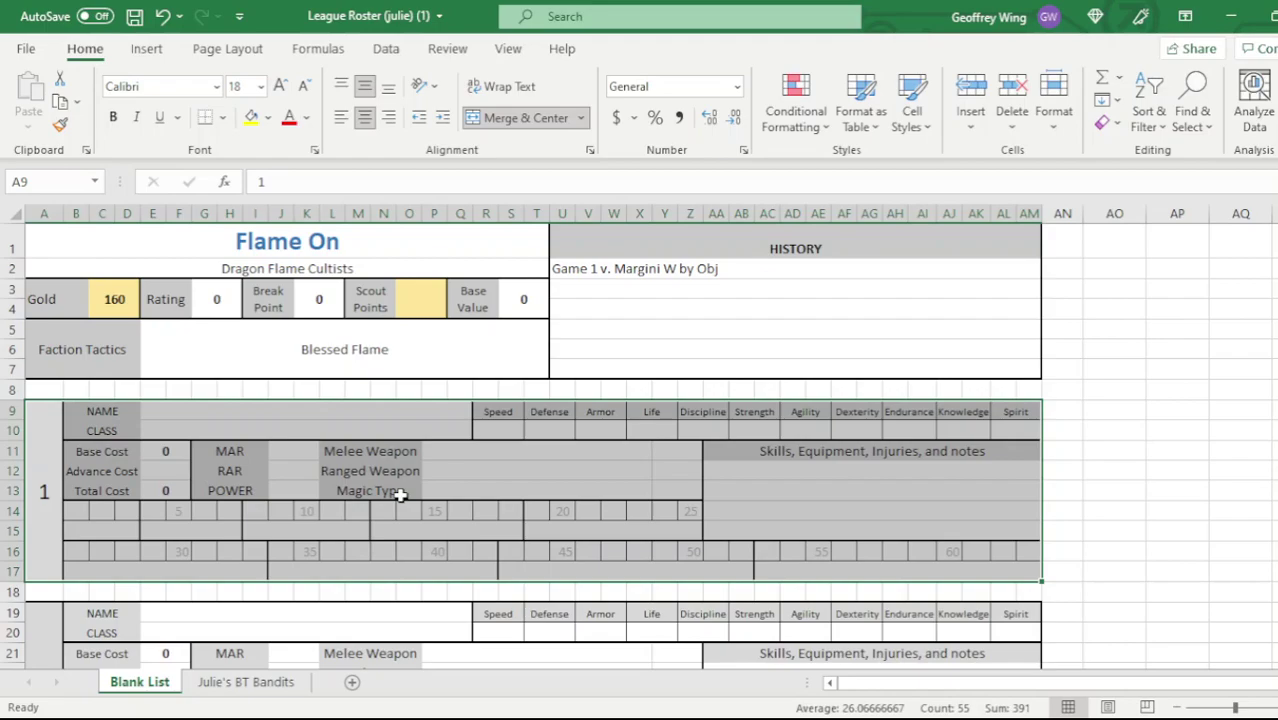
{"action": "left_click", "coordinate": [400, 494]}
- Enter the name "Fragmore" and the class "Flametouched" in the first character block
{"action": "left_click", "coordinate": [346, 410]}
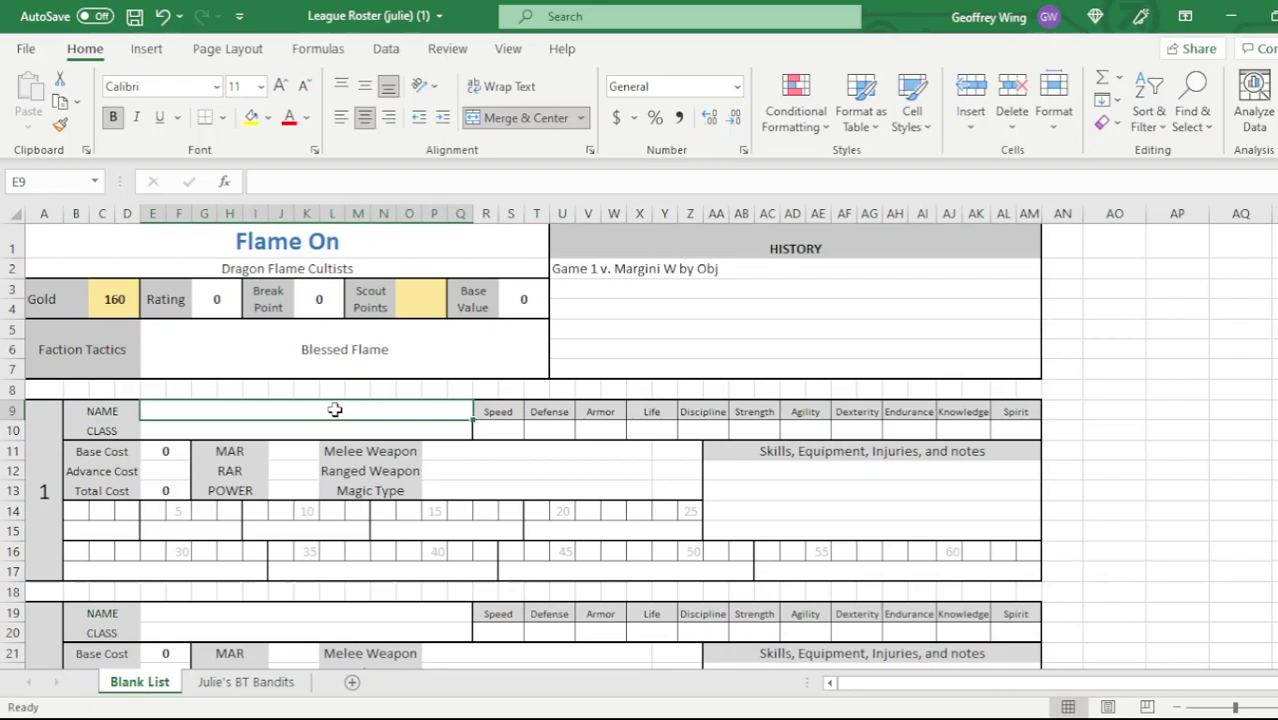
{"action": "type", "text": "Fragmore"}
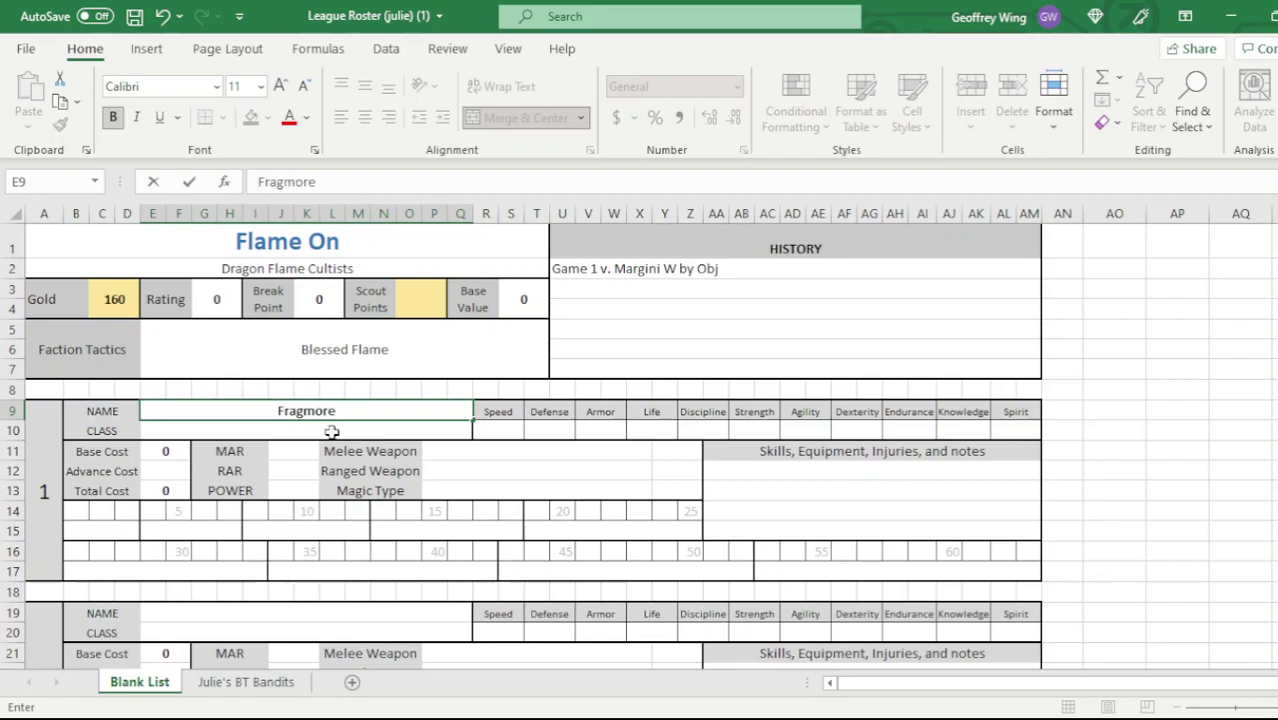
{"action": "key", "text": "Return"}
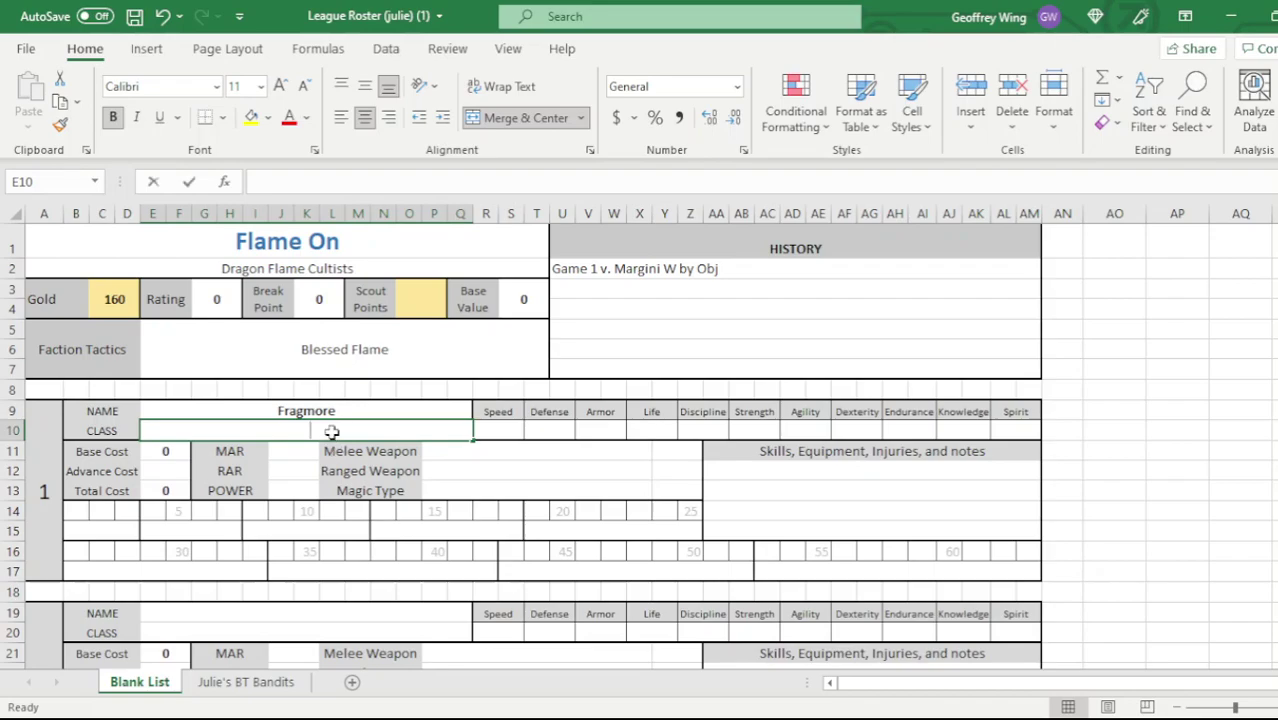
{"action": "type", "text": "Flametouched"}
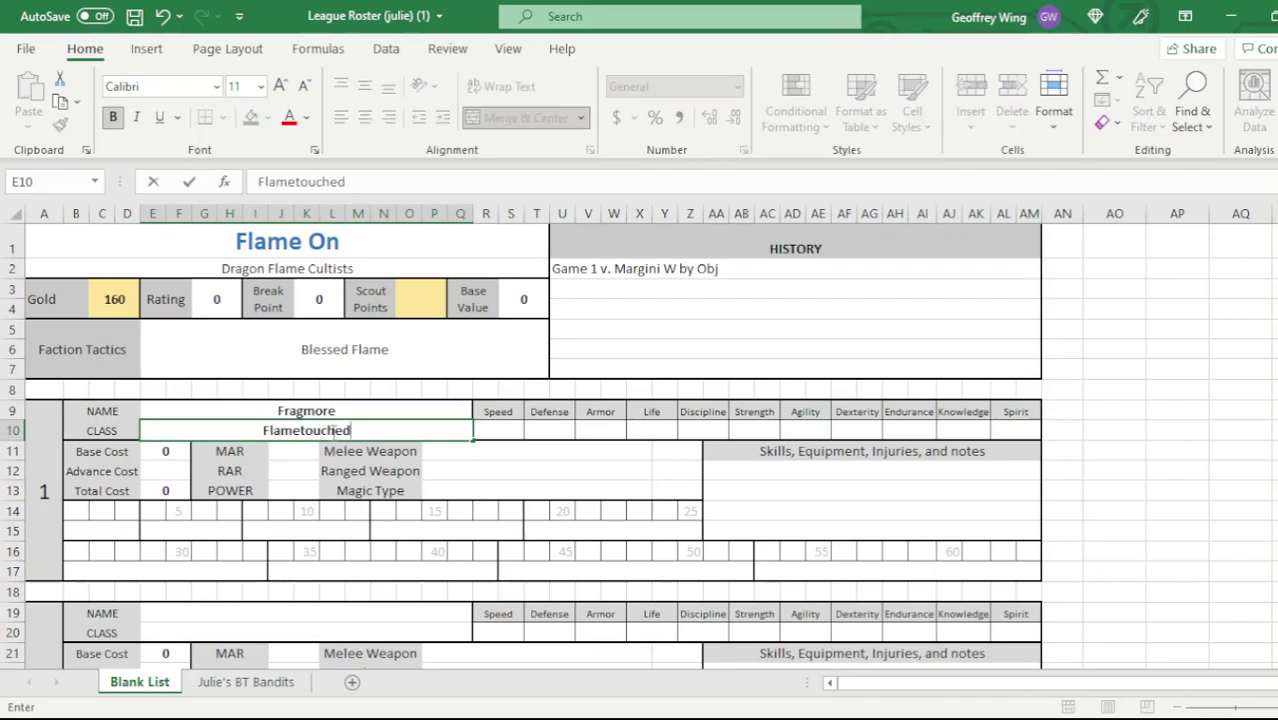
- Enter Fragmore's Speed 6, Defense 4, Armor 5, Life 3 and Discipline d12 in the stat row
{"action": "left_click", "coordinate": [476, 462]}
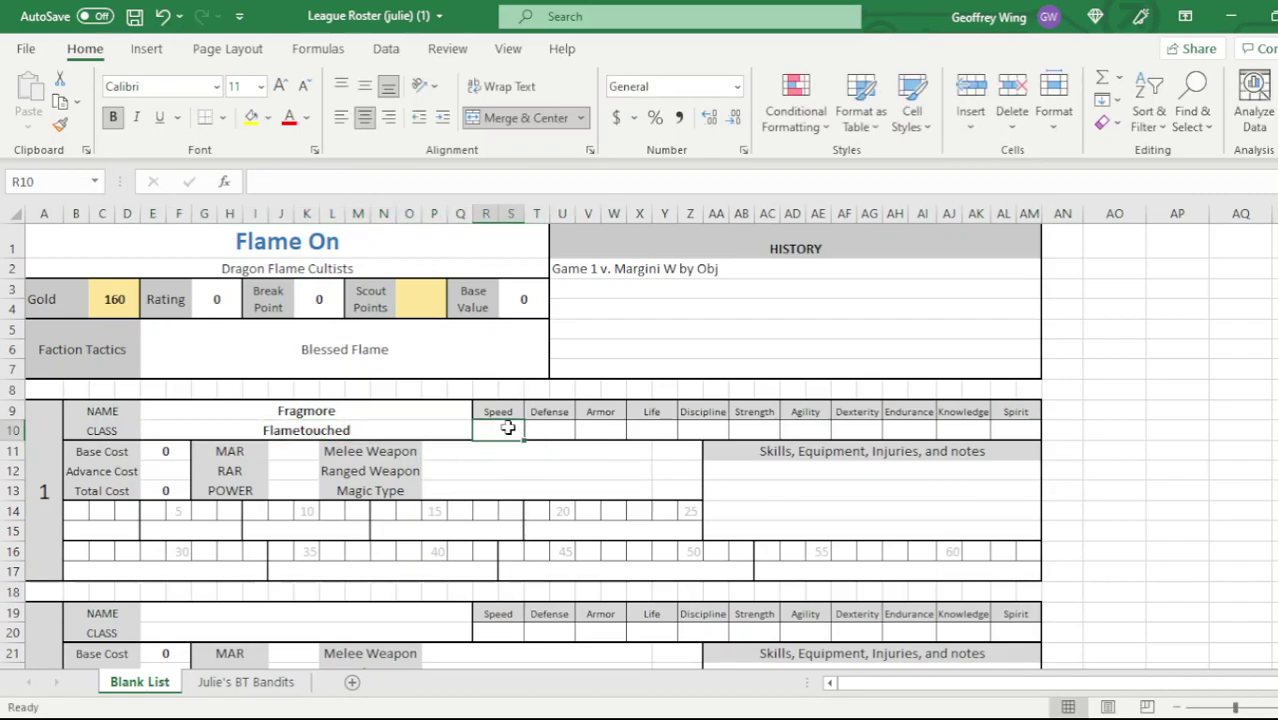
{"action": "type", "text": "6"}
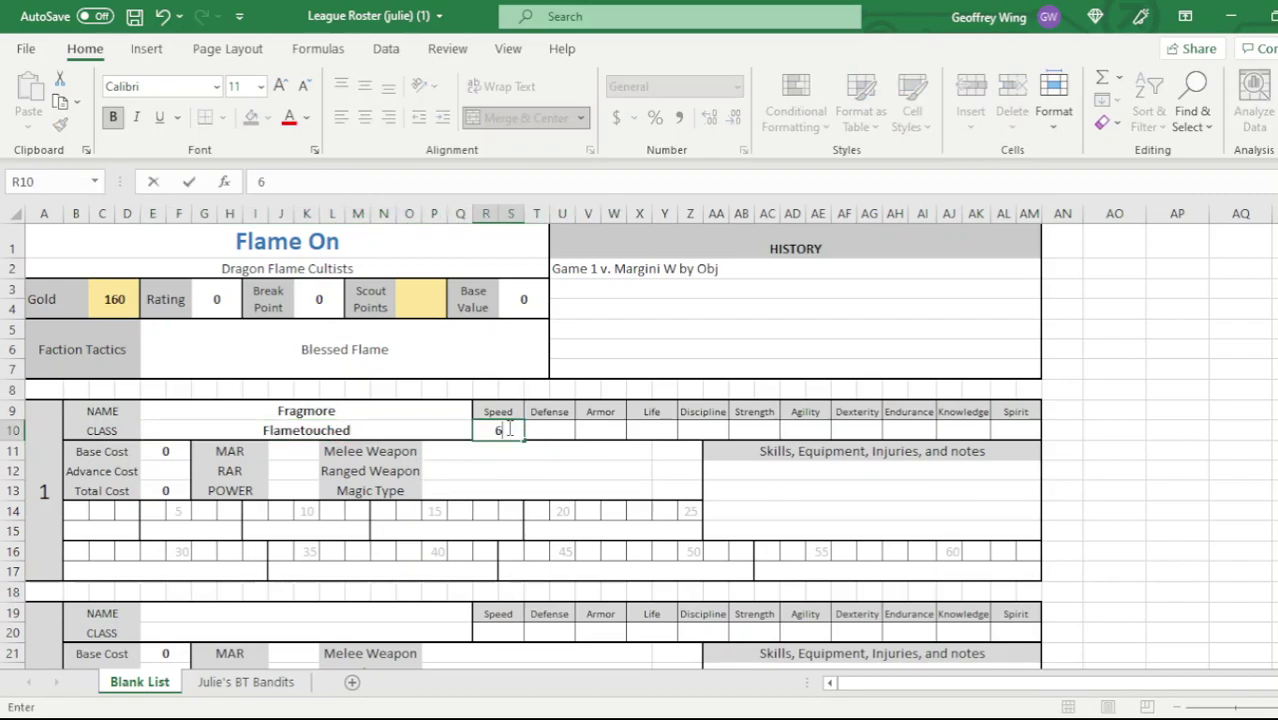
{"action": "key", "text": "Tab"}
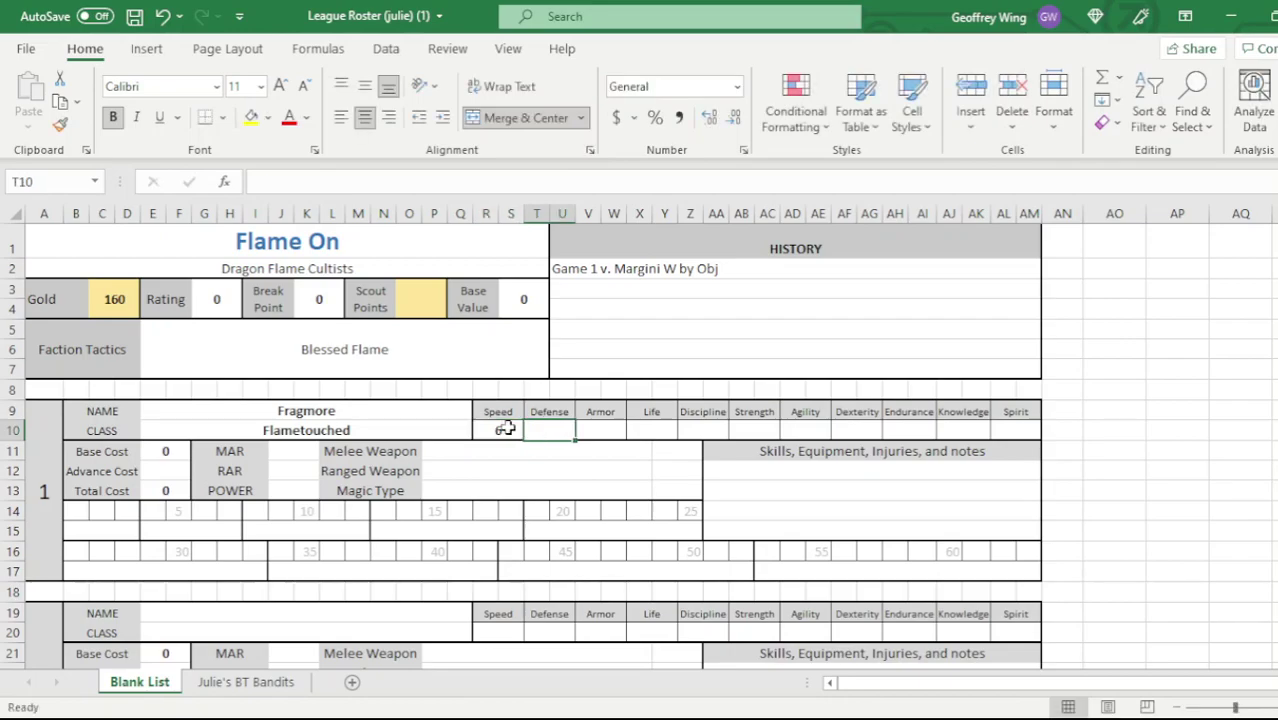
{"action": "type", "text": "4"}
{"action": "key", "text": "Tab"}
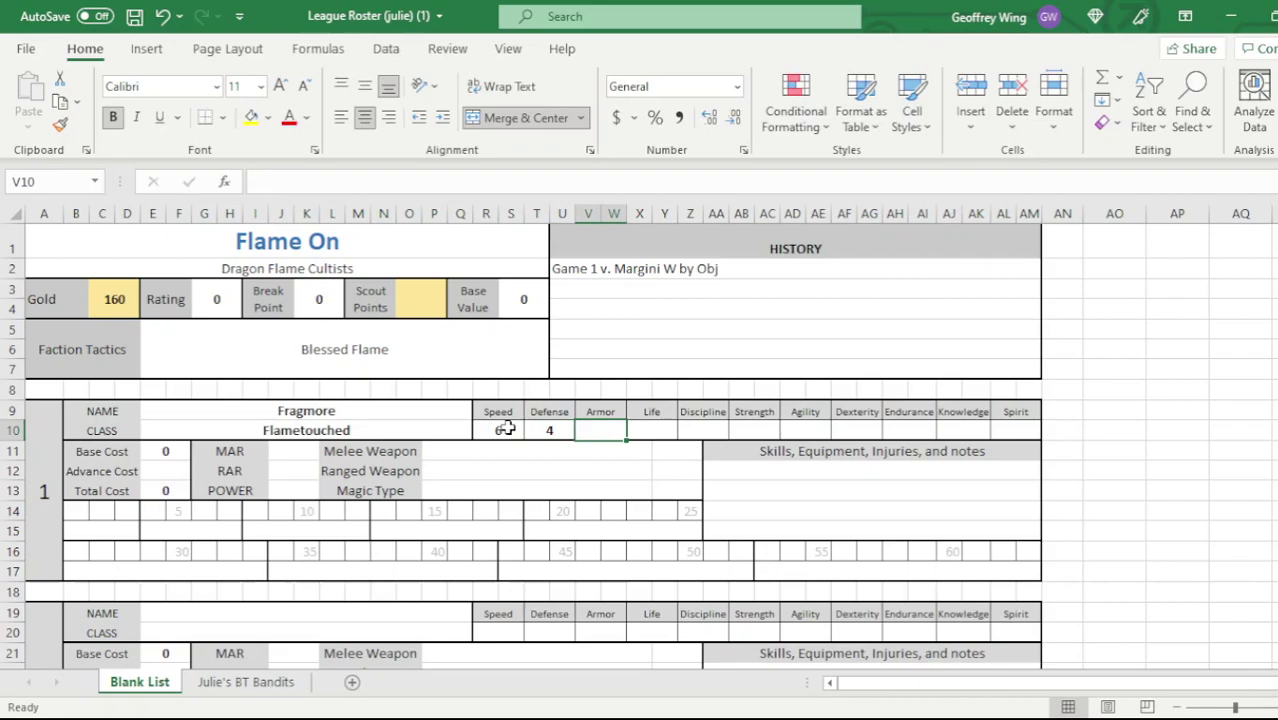
{"action": "type", "text": "5"}
{"action": "key", "text": "Tab"}
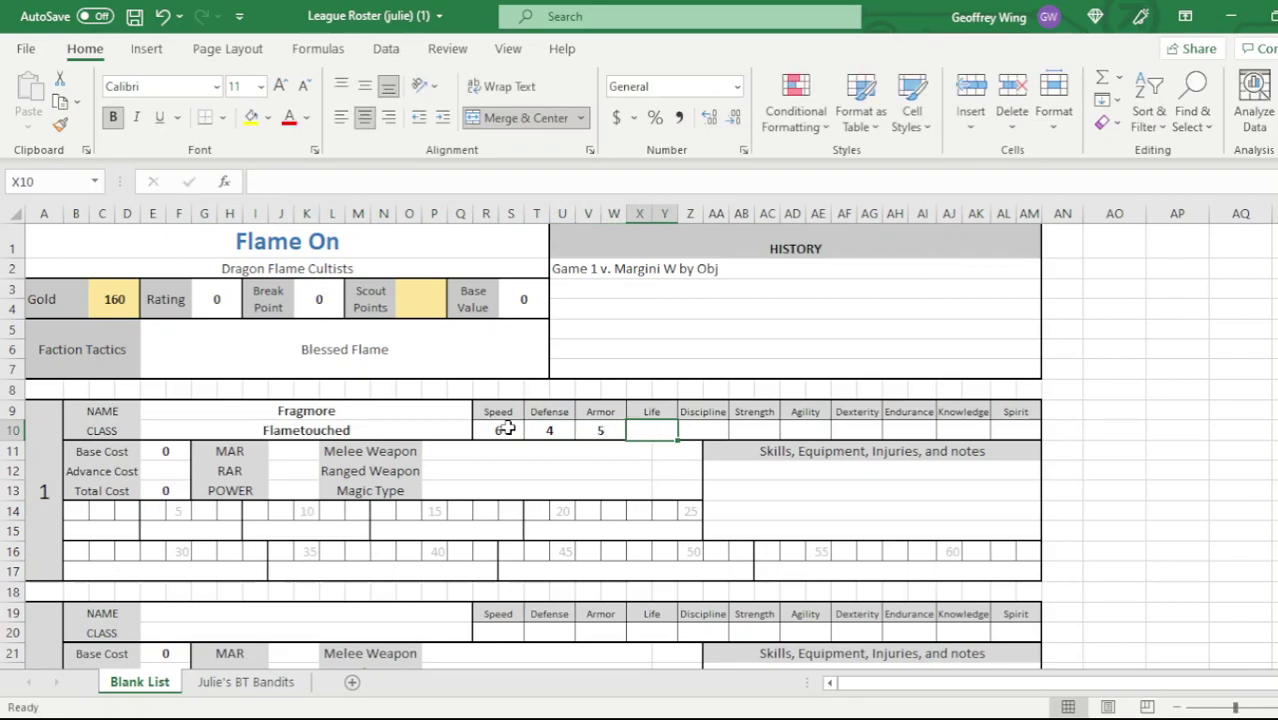
{"action": "type", "text": "3"}
{"action": "key", "text": "Tab"}
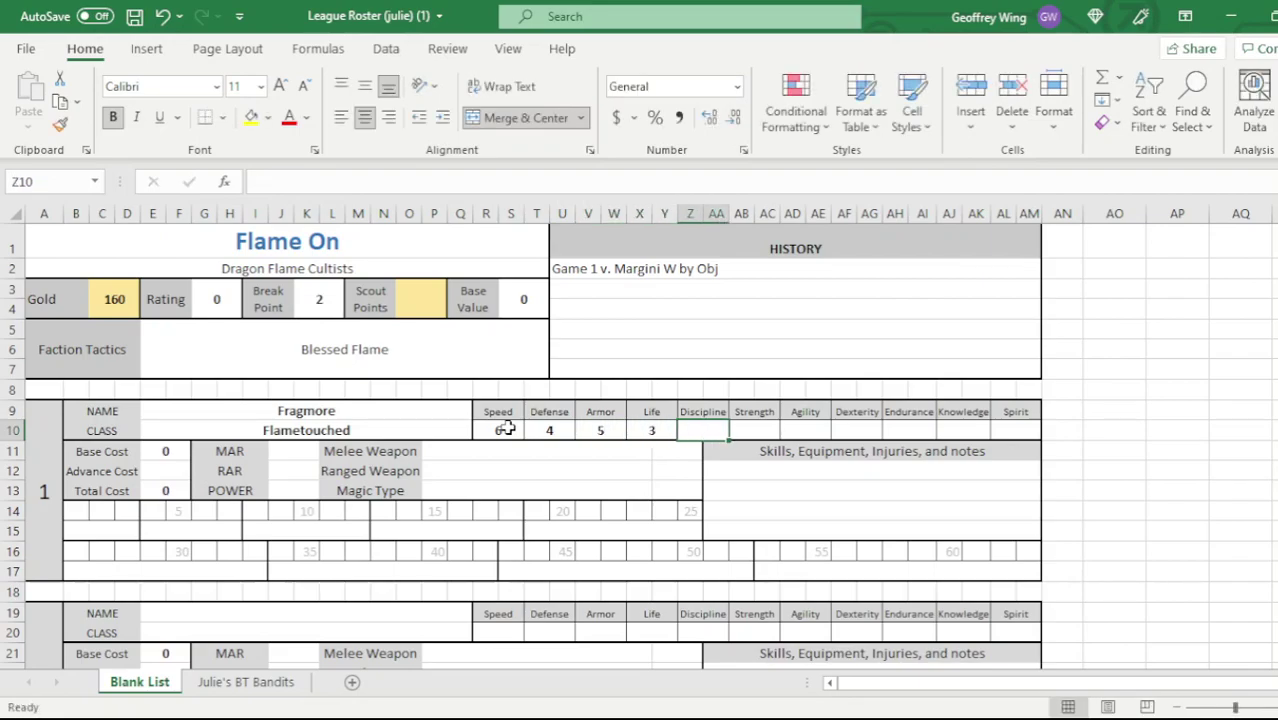
{"action": "type", "text": "d12"}
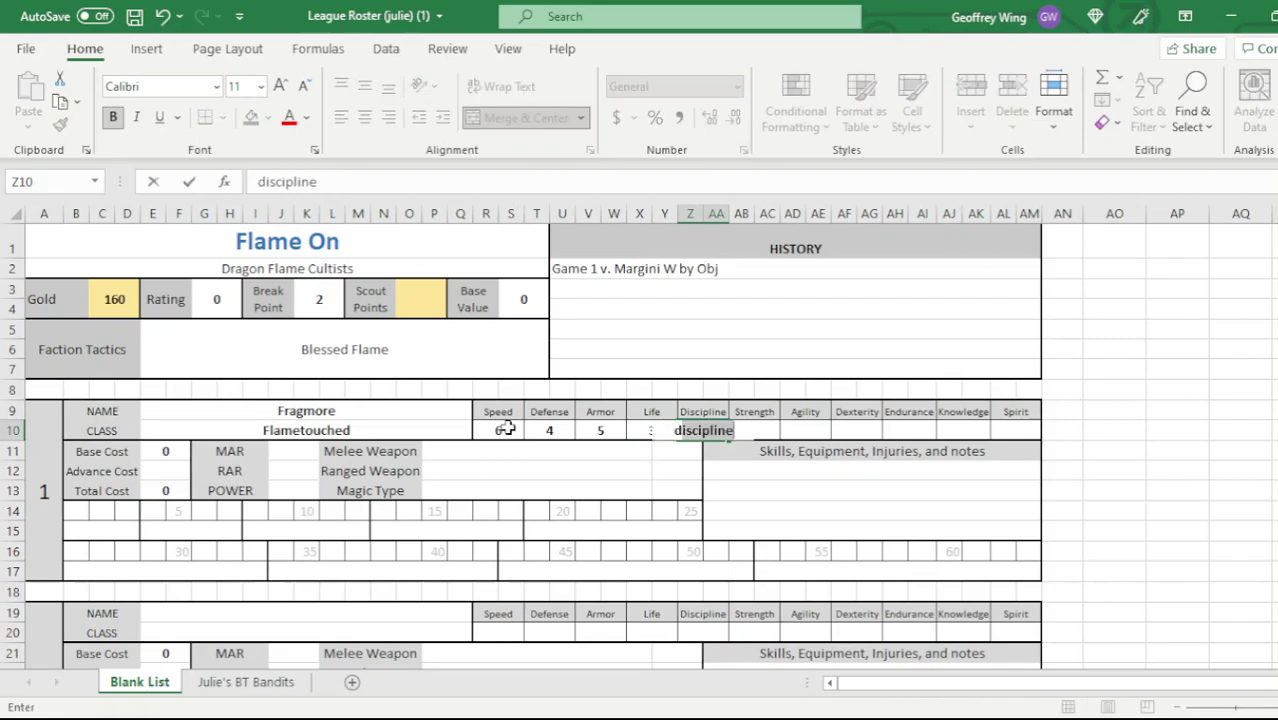
{"action": "key", "text": "Tab"}
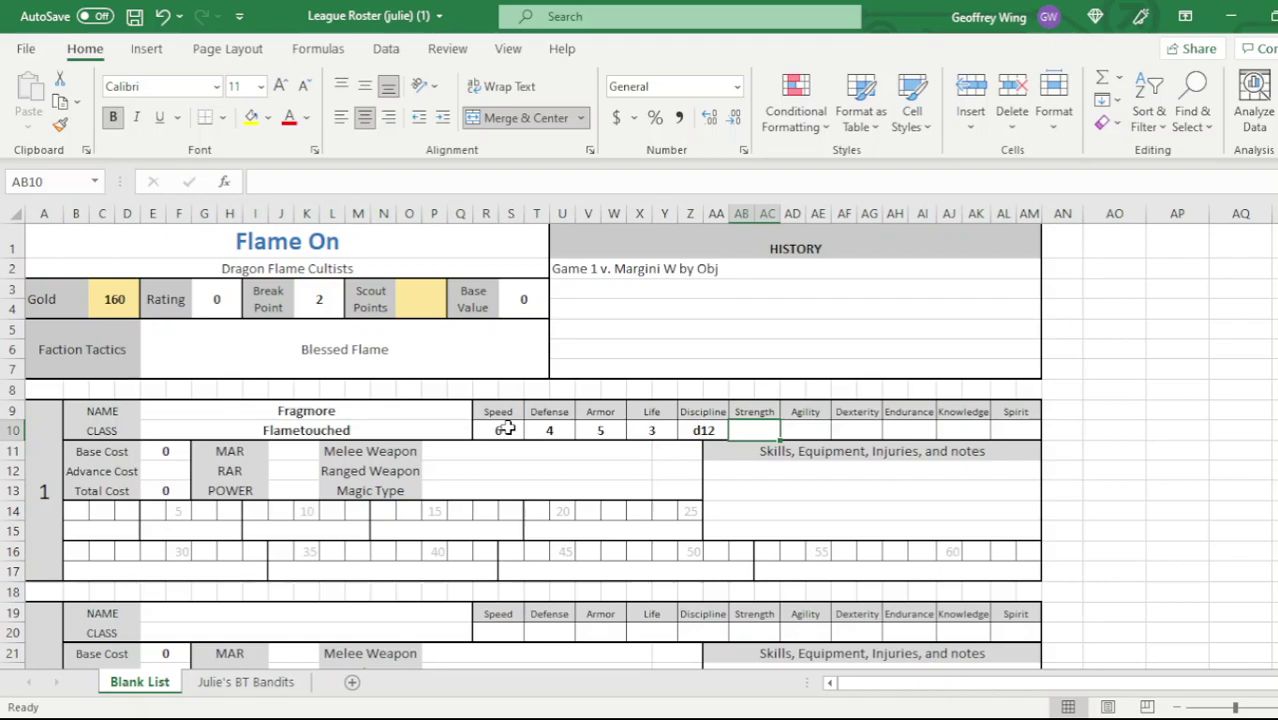
{"action": "type", "text": "s8"}
{"action": "key", "text": "Tab"}
{"action": "type", "text": "s8"}
{"action": "key", "text": "Tab"}
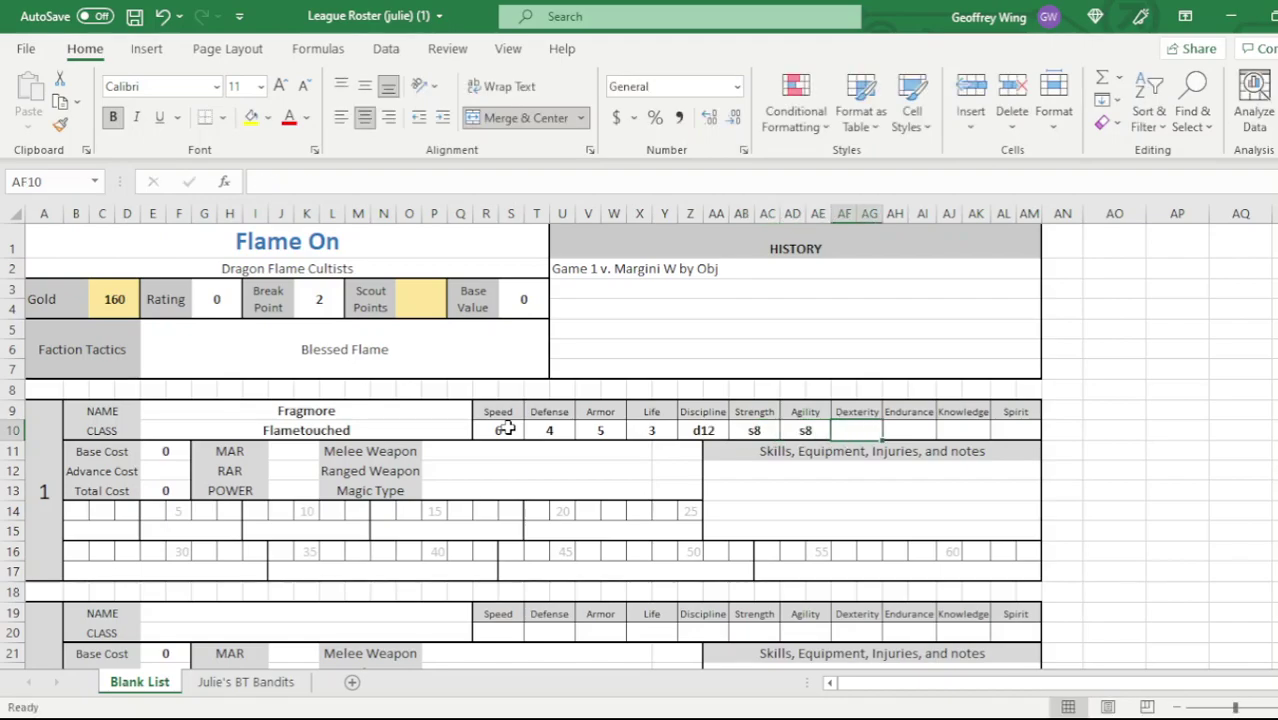
- Set Fragmore's Strength, Agility, Dexterity, Endurance, Knowledge and Spirit to d8 each
{"action": "left_click", "coordinate": [756, 430]}
{"action": "type", "text": "d"}
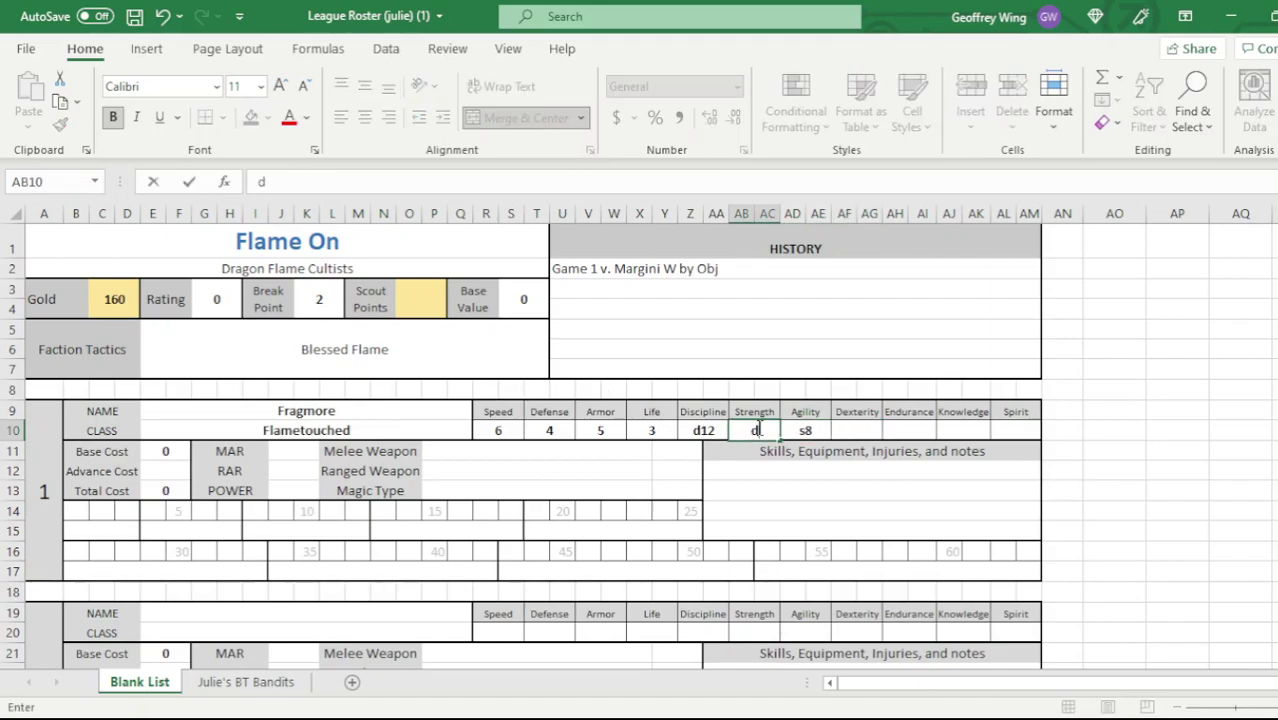
{"action": "type", "text": "8"}
{"action": "key", "text": "Tab"}
{"action": "type", "text": "d8"}
{"action": "key", "text": "Tab"}
{"action": "type", "text": "d8"}
{"action": "key", "text": "Tab"}
{"action": "type", "text": "d8"}
{"action": "key", "text": "Tab"}
{"action": "type", "text": "d8"}
{"action": "key", "text": "Tab"}
{"action": "type", "text": "d8"}
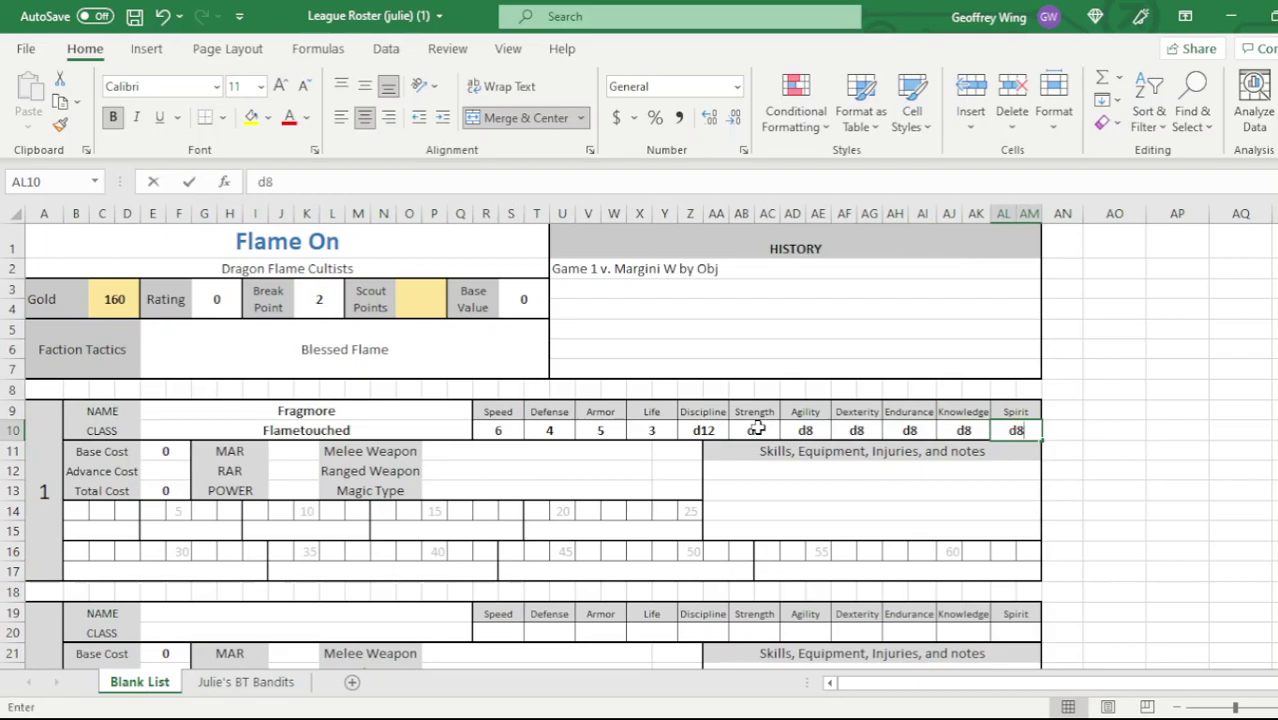
{"action": "left_click", "coordinate": [736, 525]}
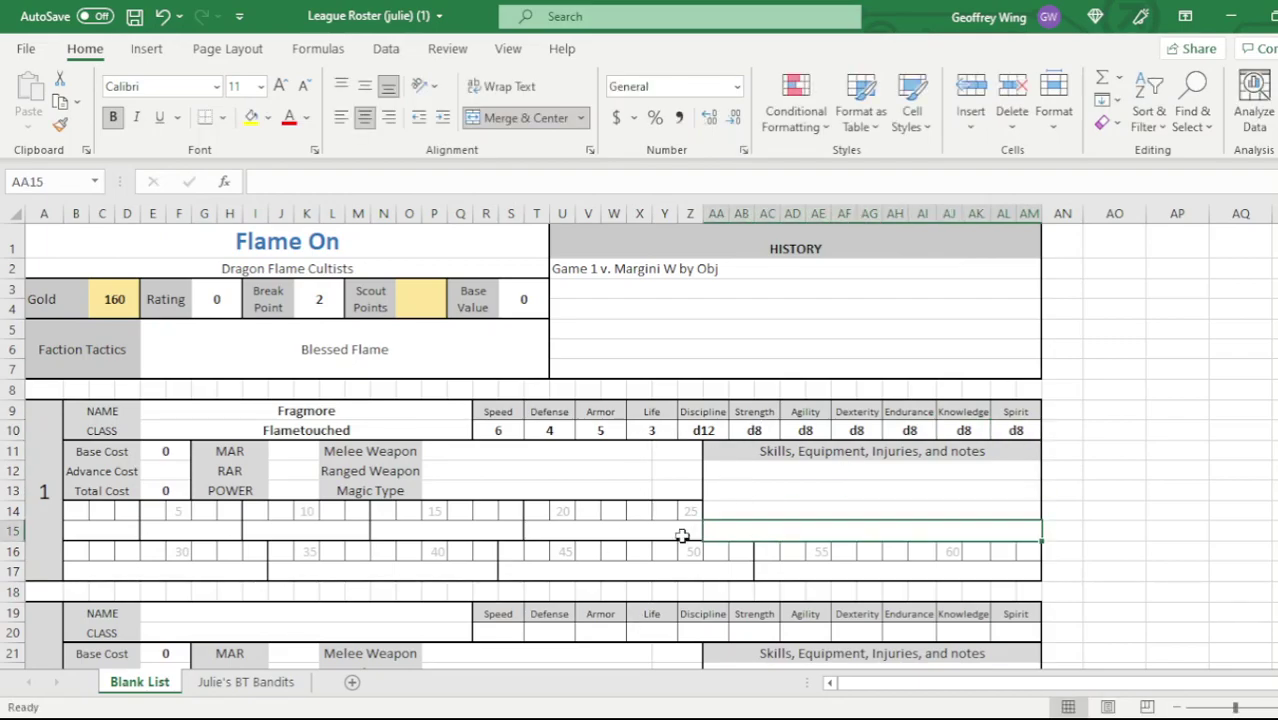
- Set Fragmore's Base Cost to 39
{"action": "left_click", "coordinate": [178, 468]}
{"action": "left_click", "coordinate": [168, 452]}
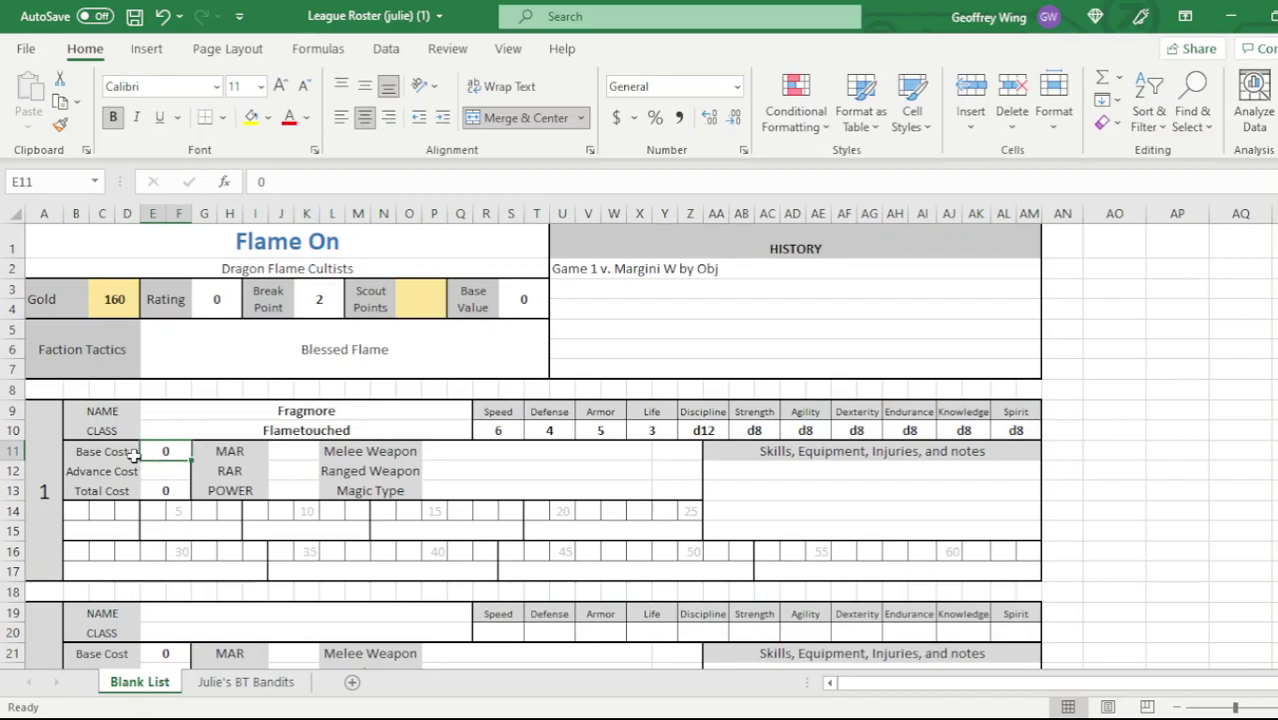
{"action": "left_click_drag", "start_coordinate": [117, 452], "coordinate": [158, 450]}
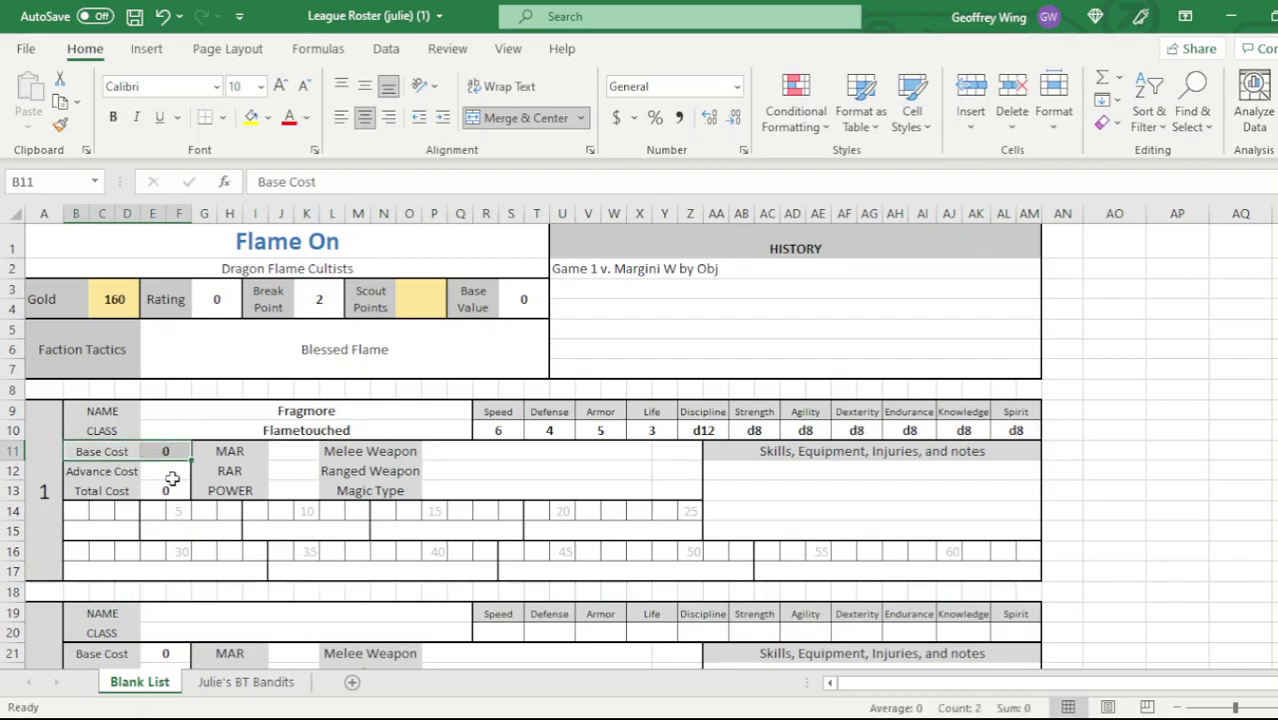
{"action": "left_click", "coordinate": [168, 450]}
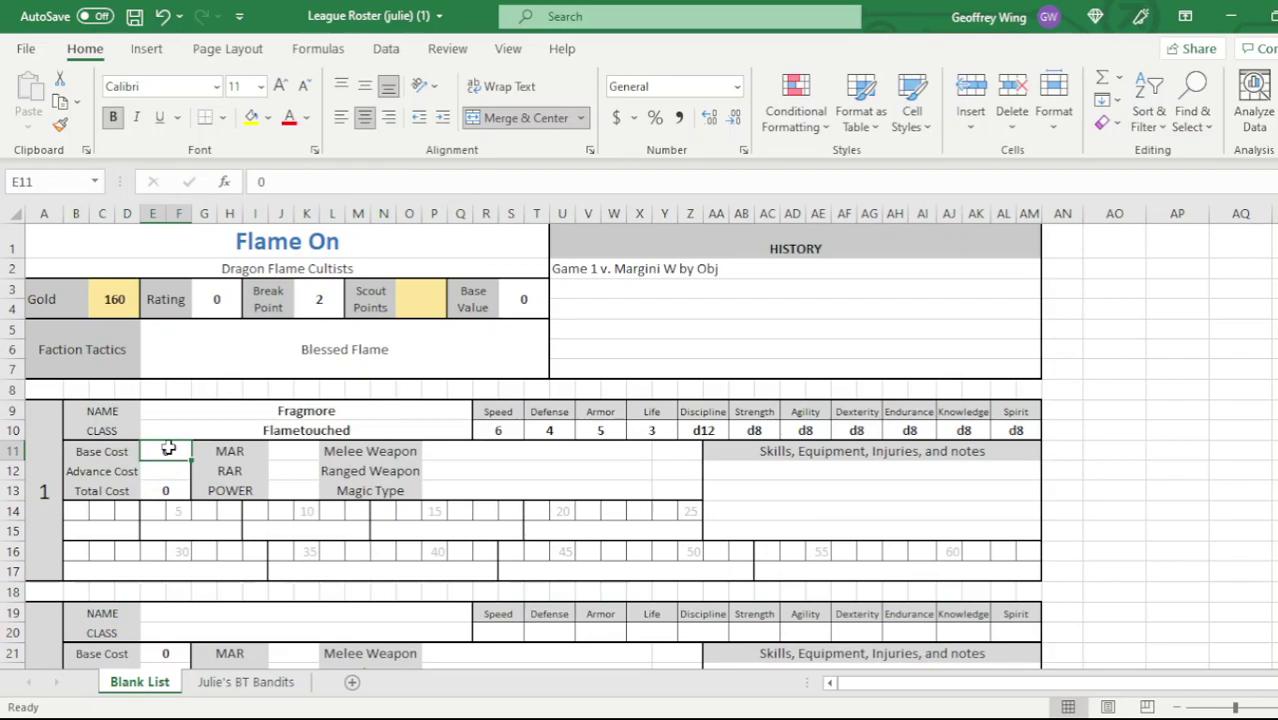
{"action": "type", "text": "39"}
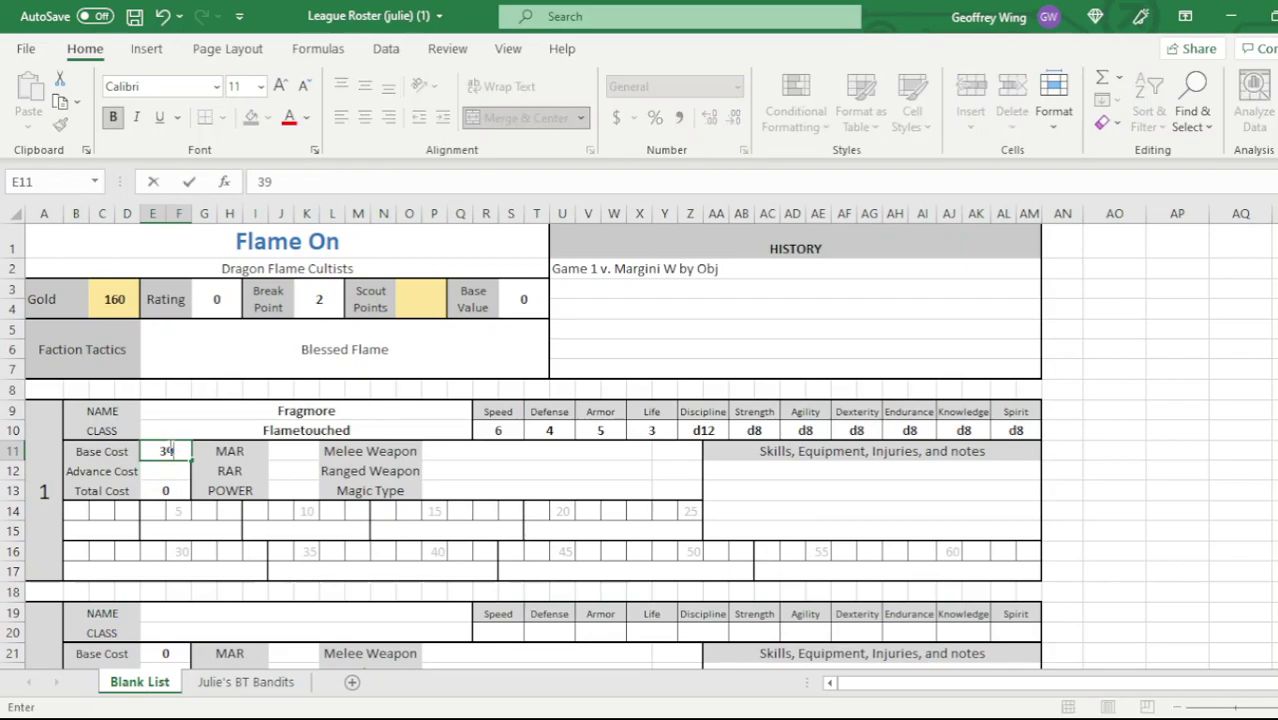
{"action": "left_click", "coordinate": [245, 484]}
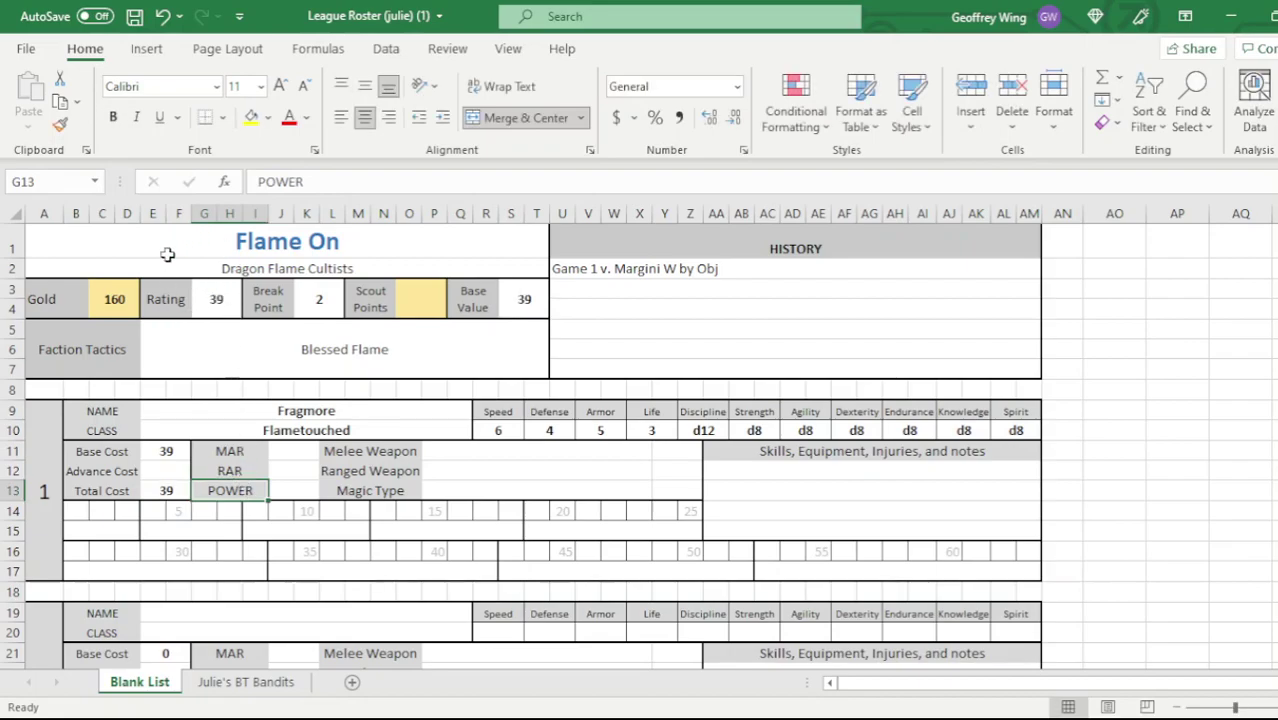
- Examine the header's Rating and Base Value, along with Fragmore's ranged weapon, magic type, Discipline and Advance Cost fields
{"action": "left_click", "coordinate": [218, 298]}
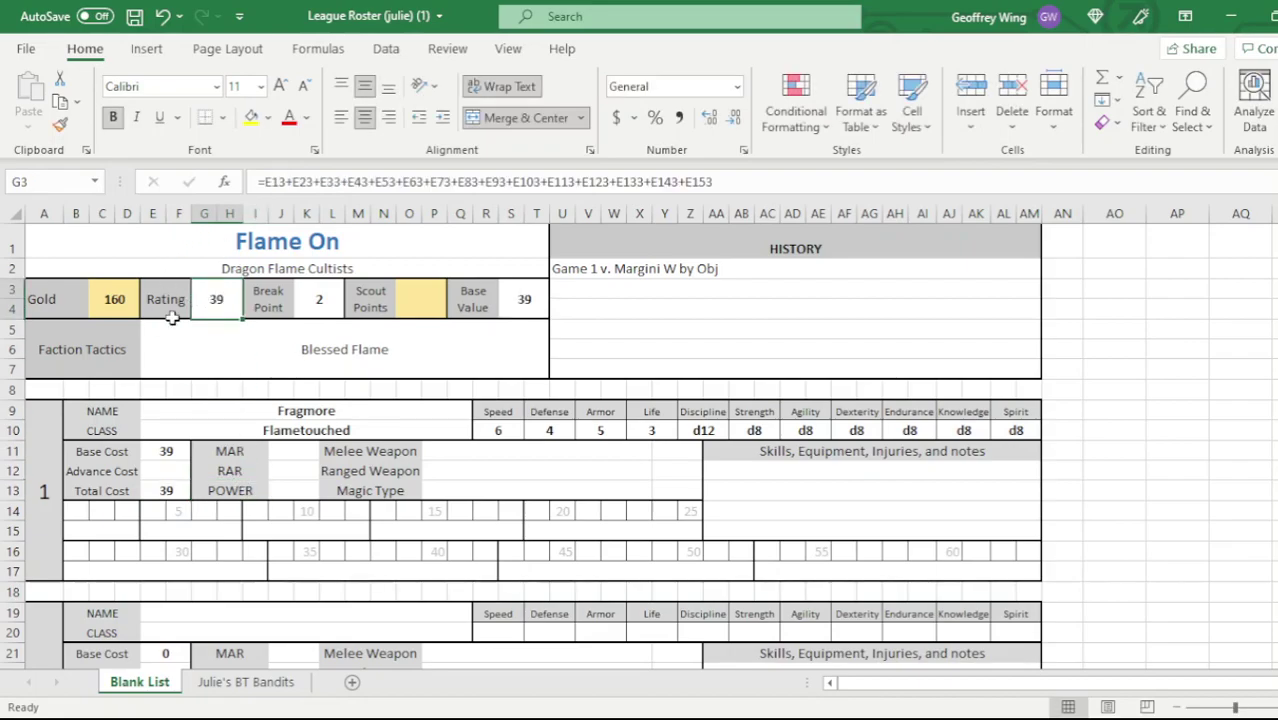
{"action": "left_click_drag", "start_coordinate": [170, 303], "coordinate": [205, 298]}
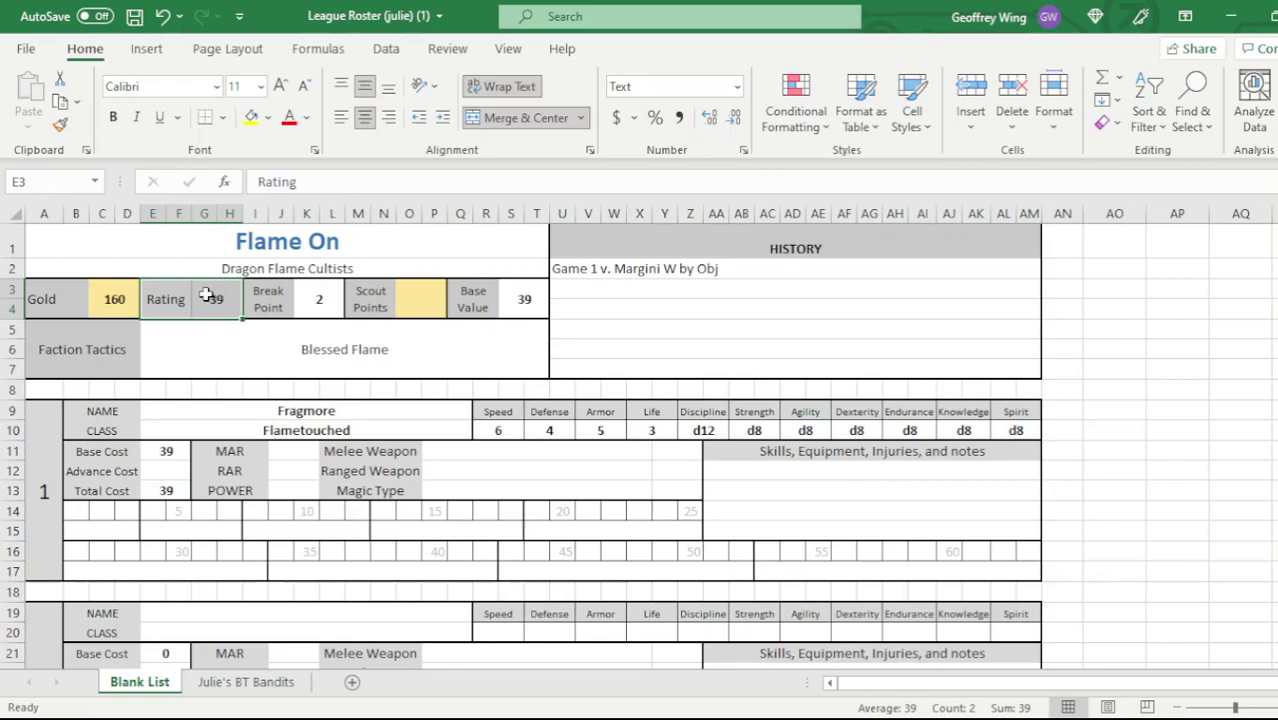
{"action": "left_click_drag", "start_coordinate": [469, 302], "coordinate": [502, 298]}
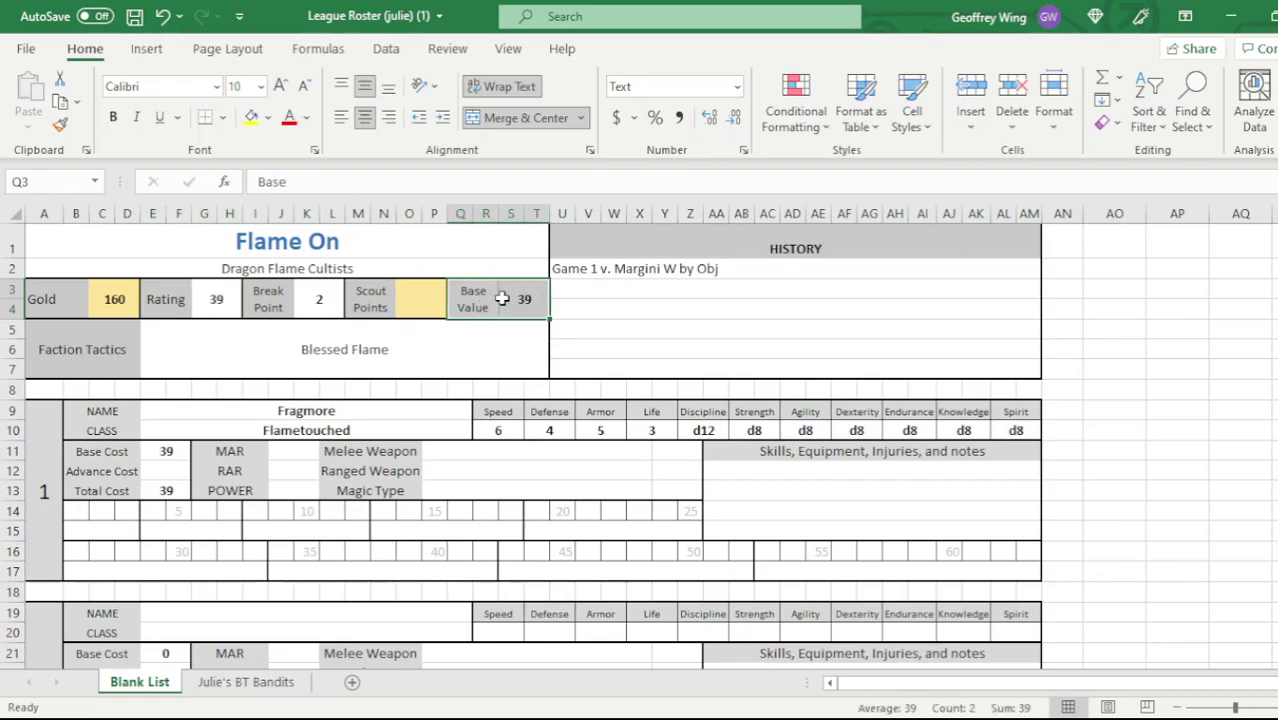
{"action": "left_click", "coordinate": [452, 366]}
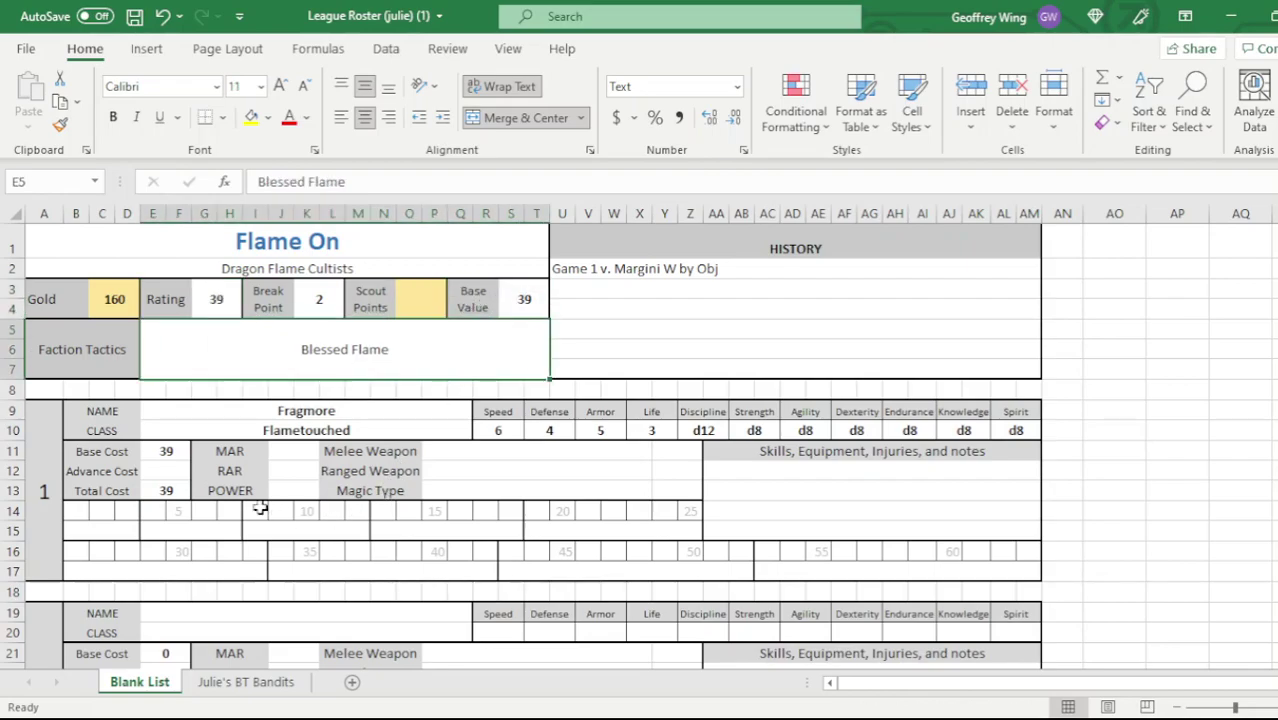
{"action": "left_click", "coordinate": [392, 470]}
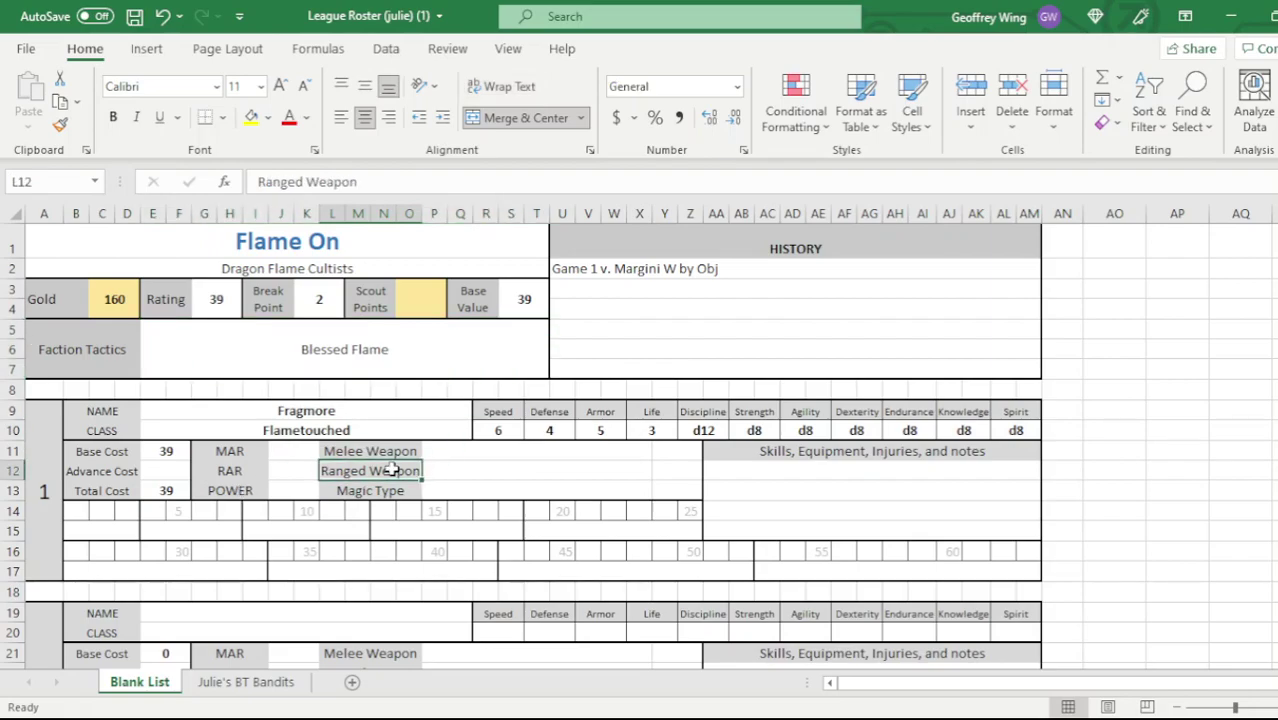
{"action": "left_click", "coordinate": [484, 487]}
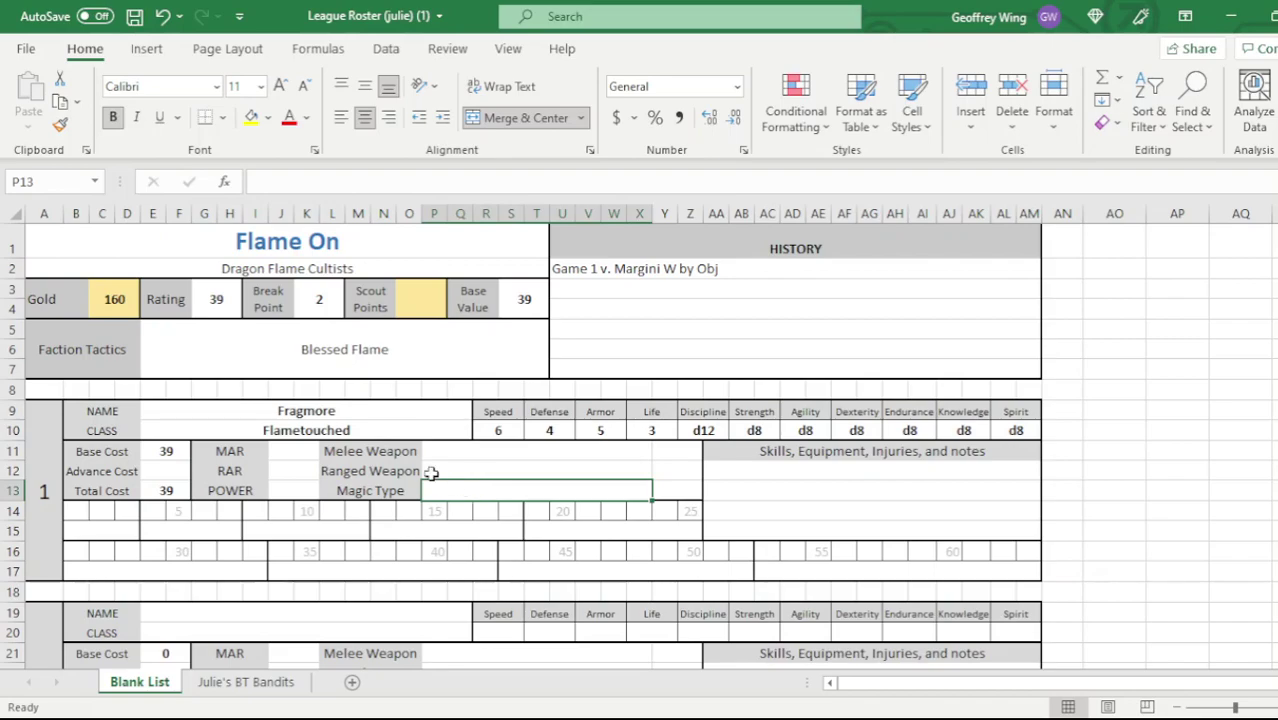
{"action": "left_click", "coordinate": [639, 466]}
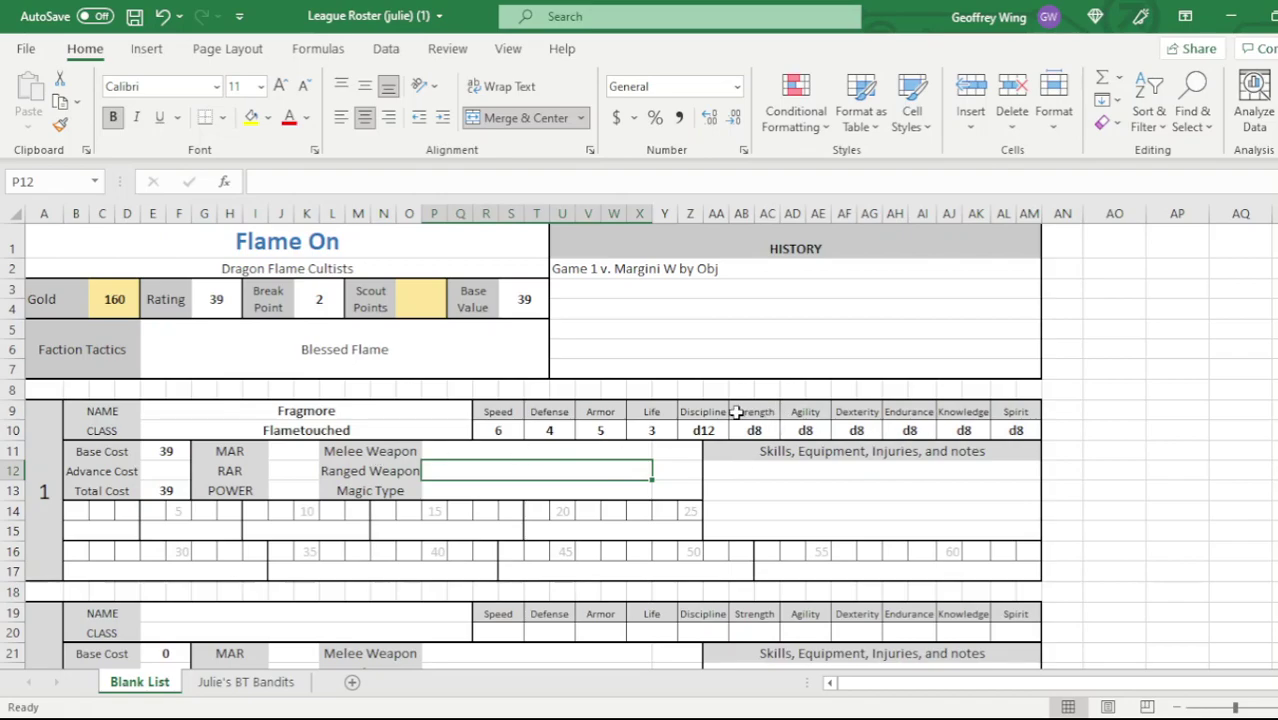
{"action": "left_click", "coordinate": [690, 434]}
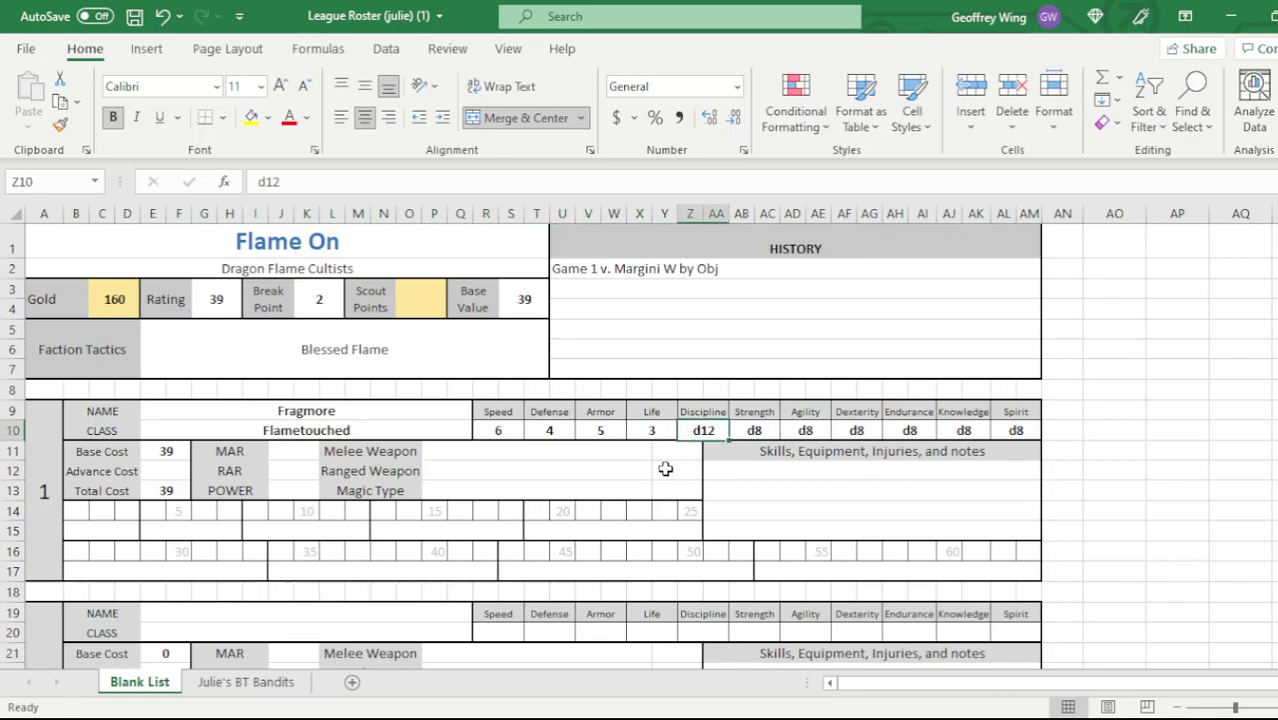
{"action": "left_click", "coordinate": [668, 468]}
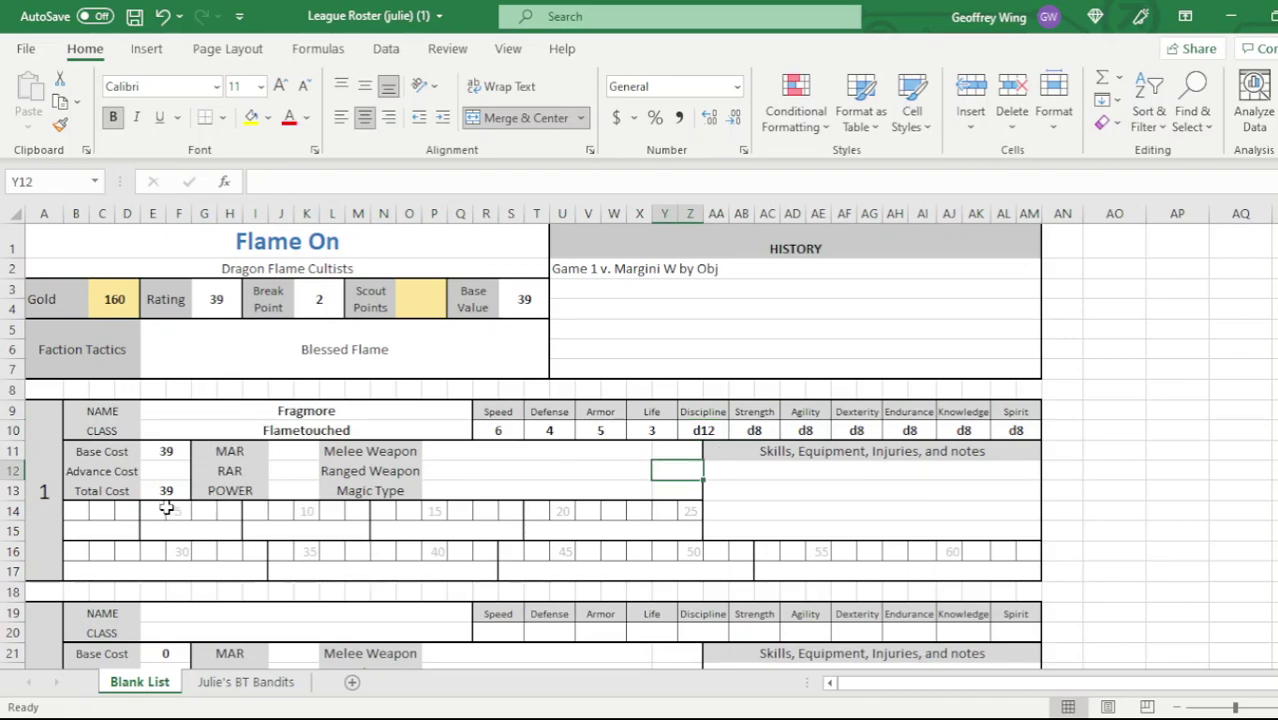
{"action": "left_click", "coordinate": [155, 471]}
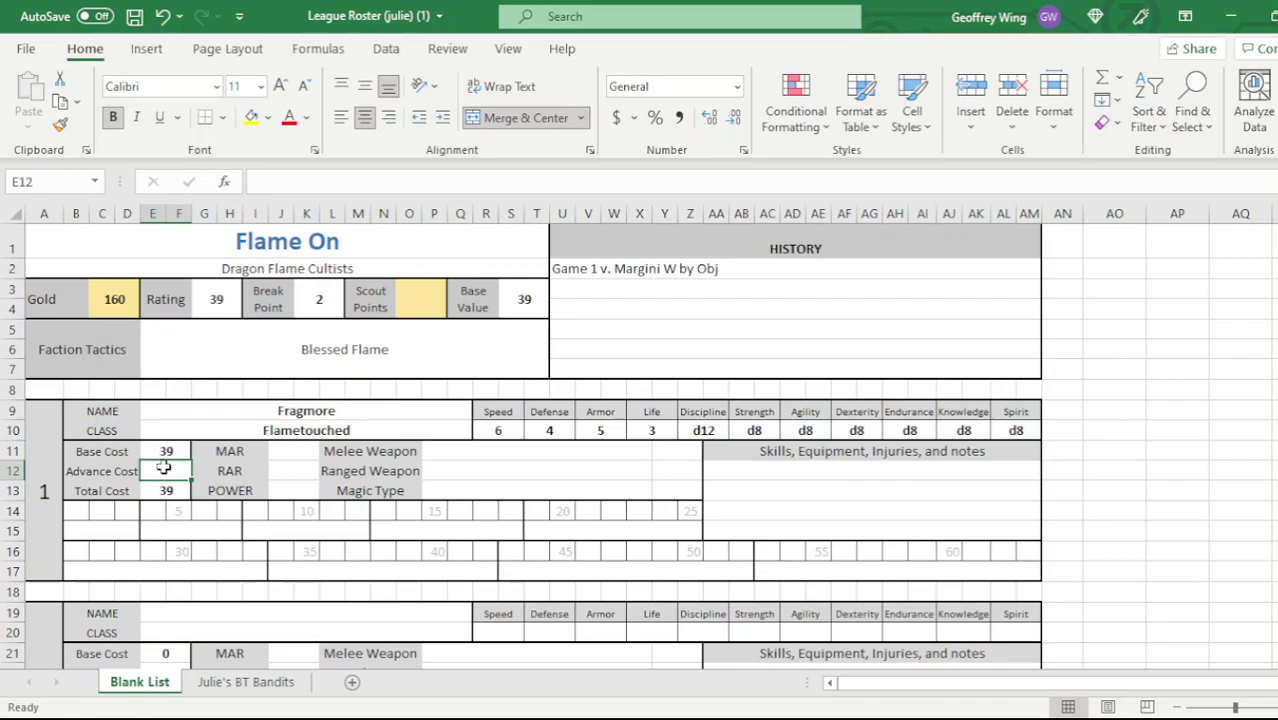
- Enter d12 as Fragmore's MAR and "Wyrm's Tooth" as the melee weapon
{"action": "double_click", "coordinate": [291, 456]}
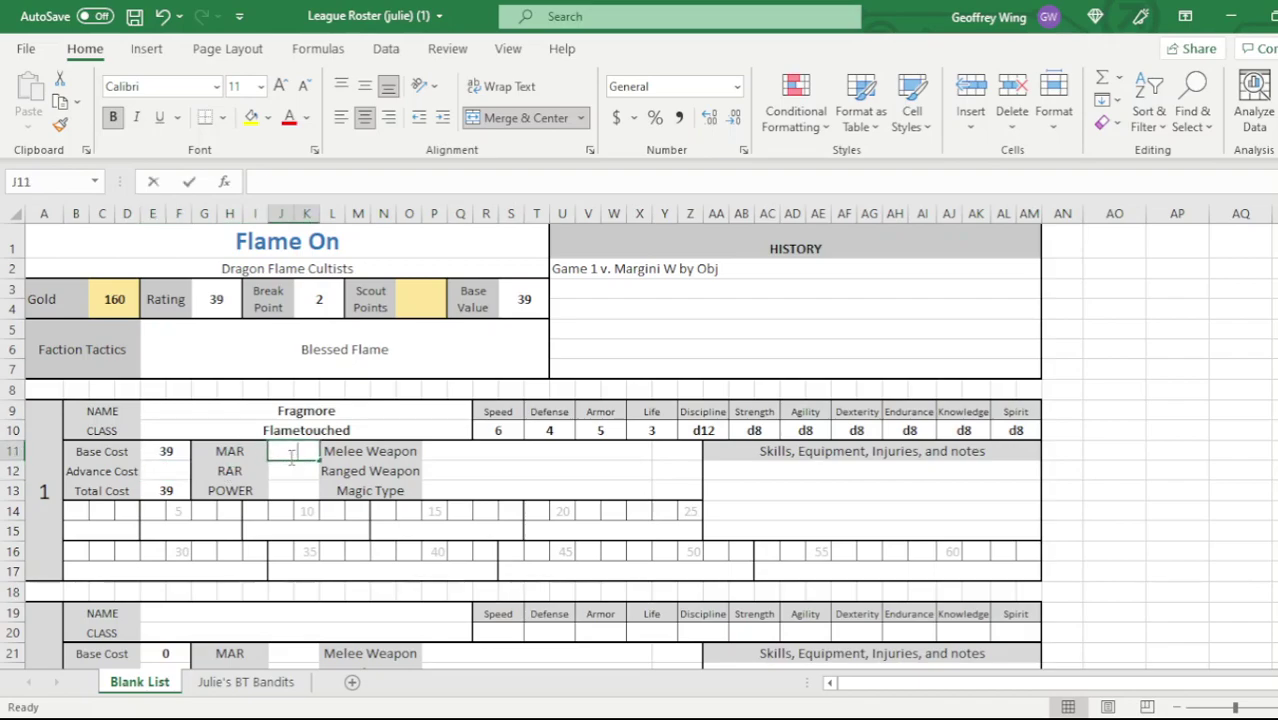
{"action": "type", "text": "d12"}
{"action": "left_click", "coordinate": [438, 457]}
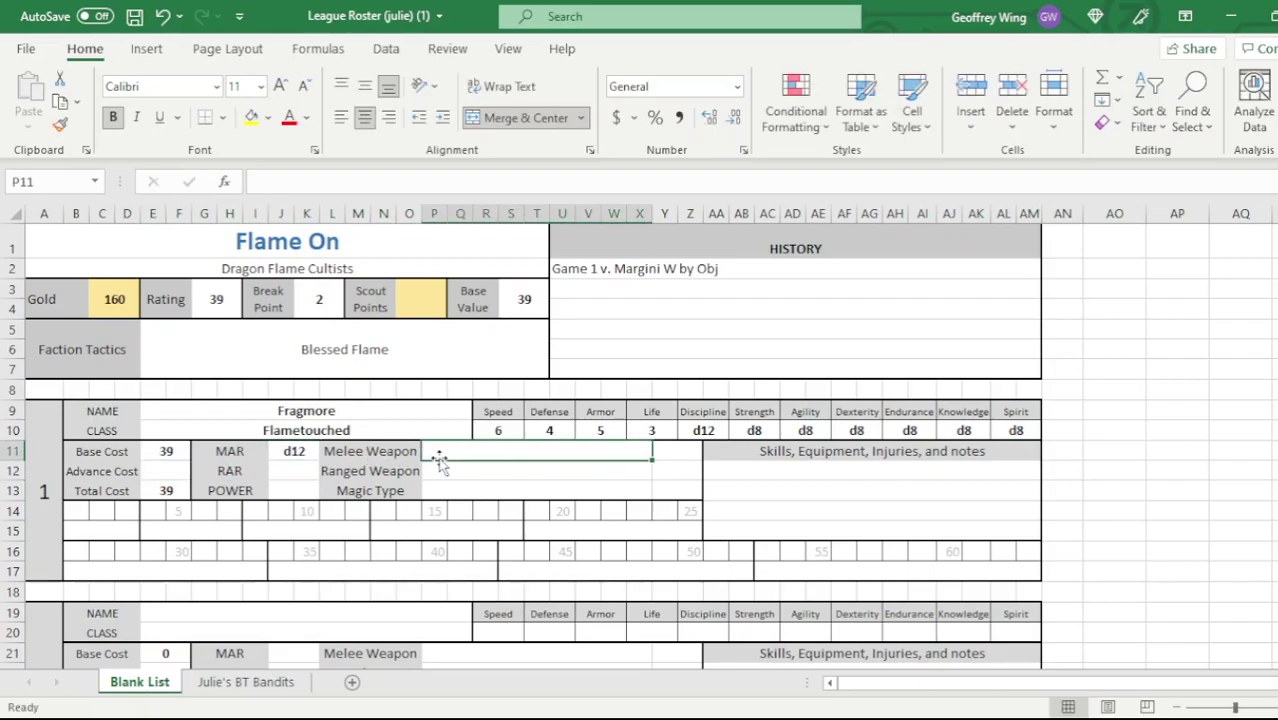
{"action": "type", "text": "W"}
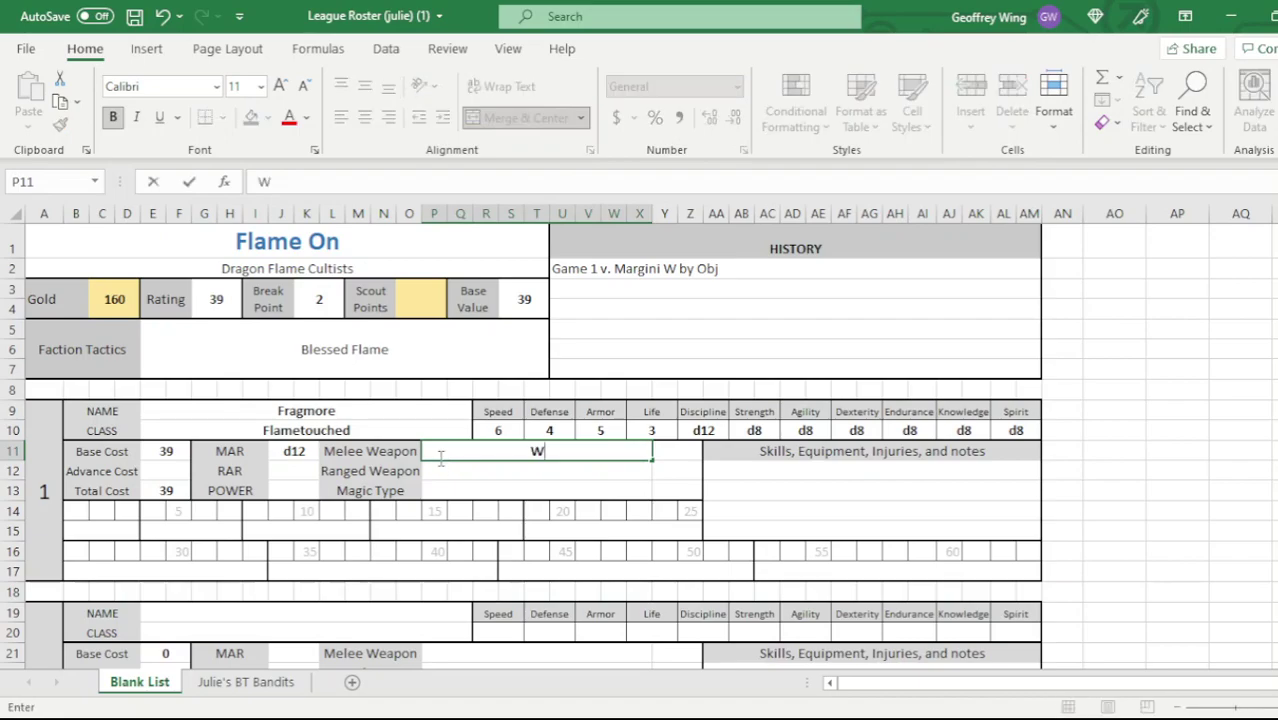
{"action": "type", "text": "yrm's Tooth"}
- Enter "d10 de" in the cell beside the melee weapon's name
{"action": "left_click", "coordinate": [677, 452]}
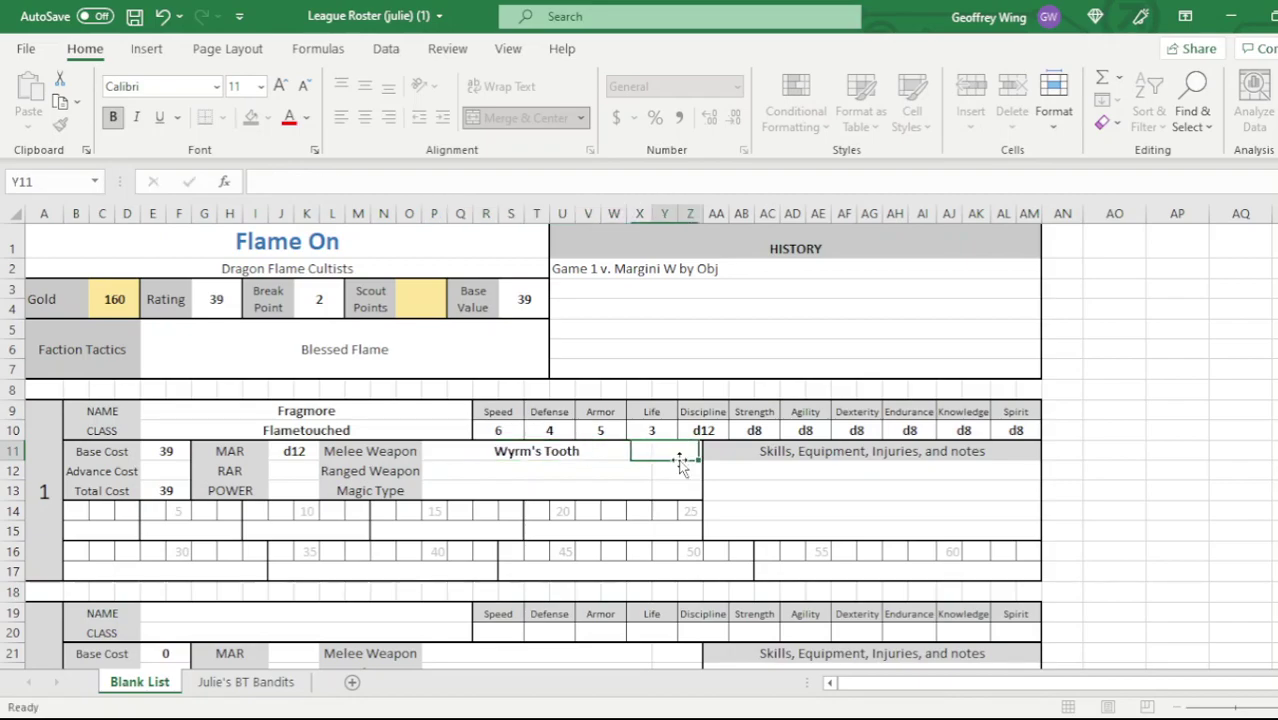
{"action": "type", "text": "d"}
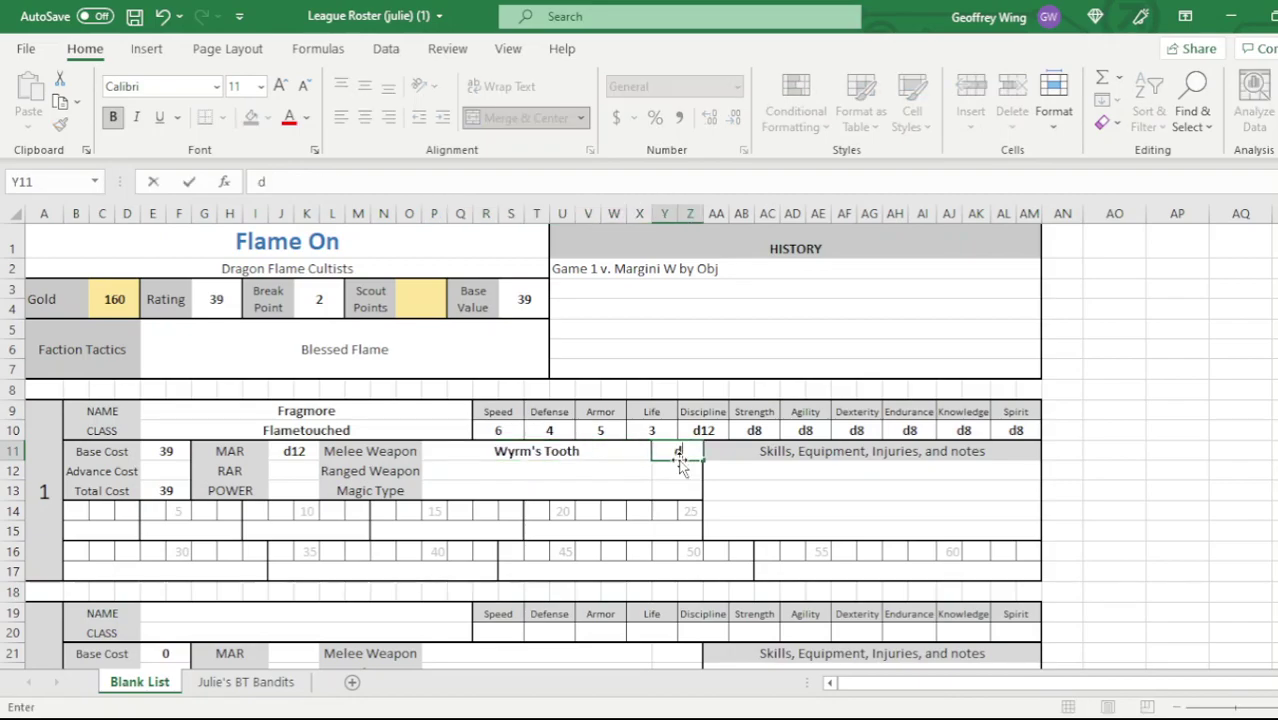
{"action": "type", "text": "10"}
{"action": "left_click", "coordinate": [617, 452]}
{"action": "double_click", "coordinate": [620, 452]}
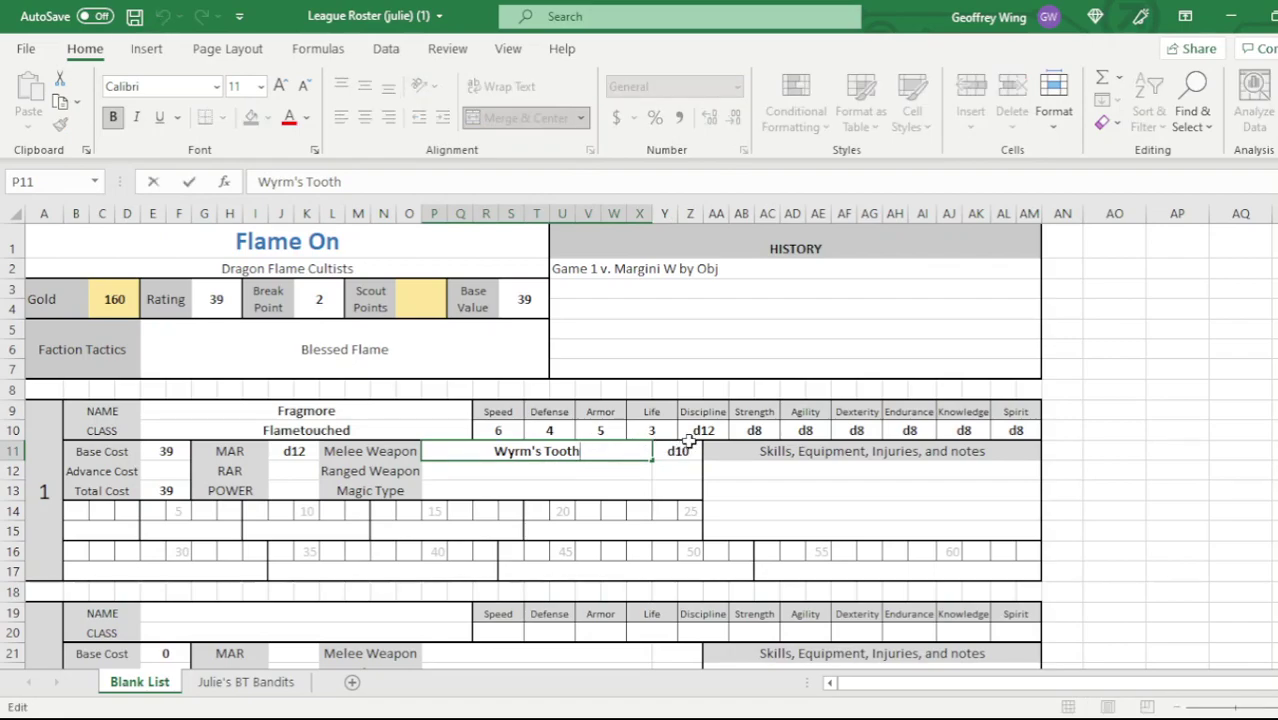
{"action": "left_click", "coordinate": [688, 449]}
{"action": "type", "text": "de"}
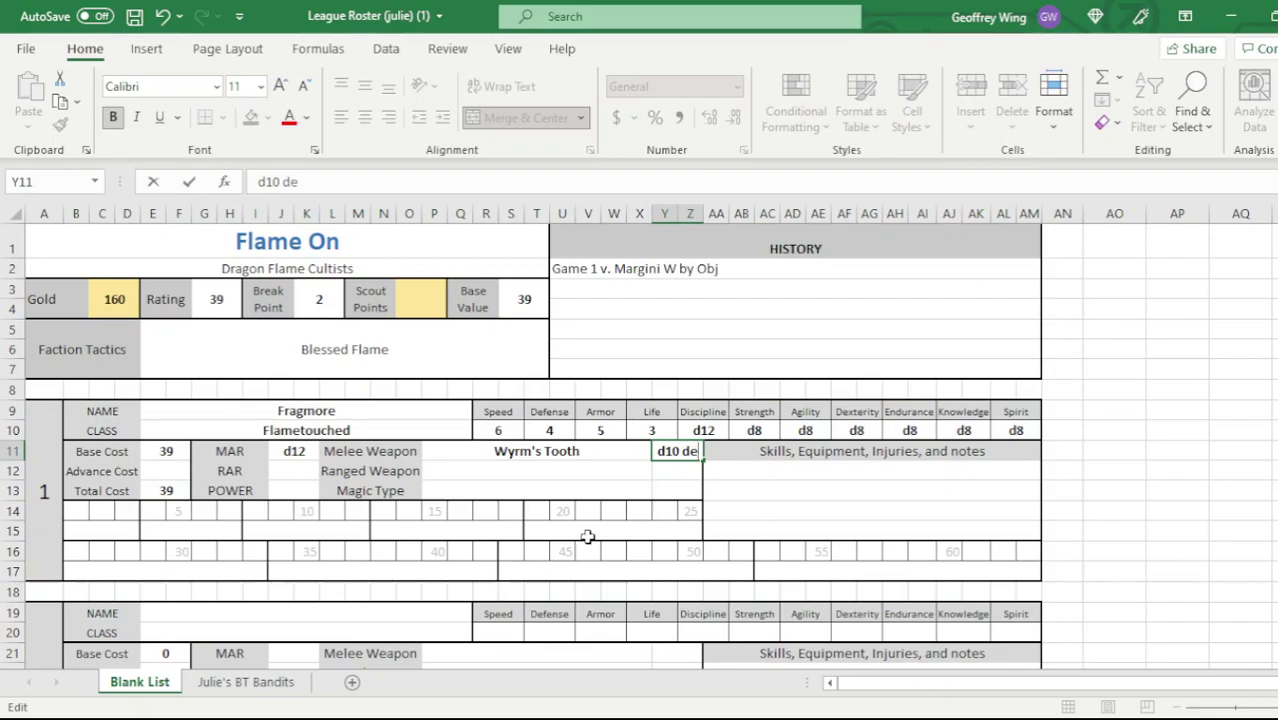
{"action": "left_click", "coordinate": [523, 487]}
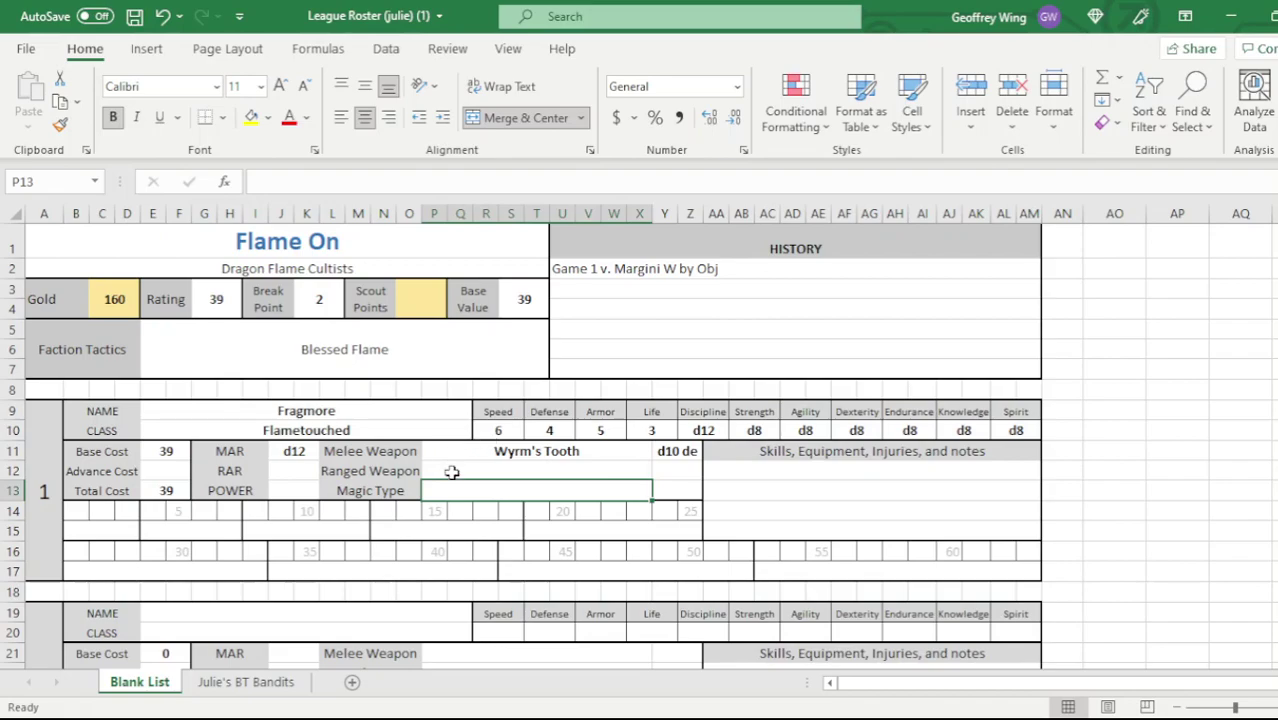
- Enter an asterisk for Fragmore's RAR, POWER, Ranged Weapon and Magic Type
{"action": "left_click", "coordinate": [284, 473]}
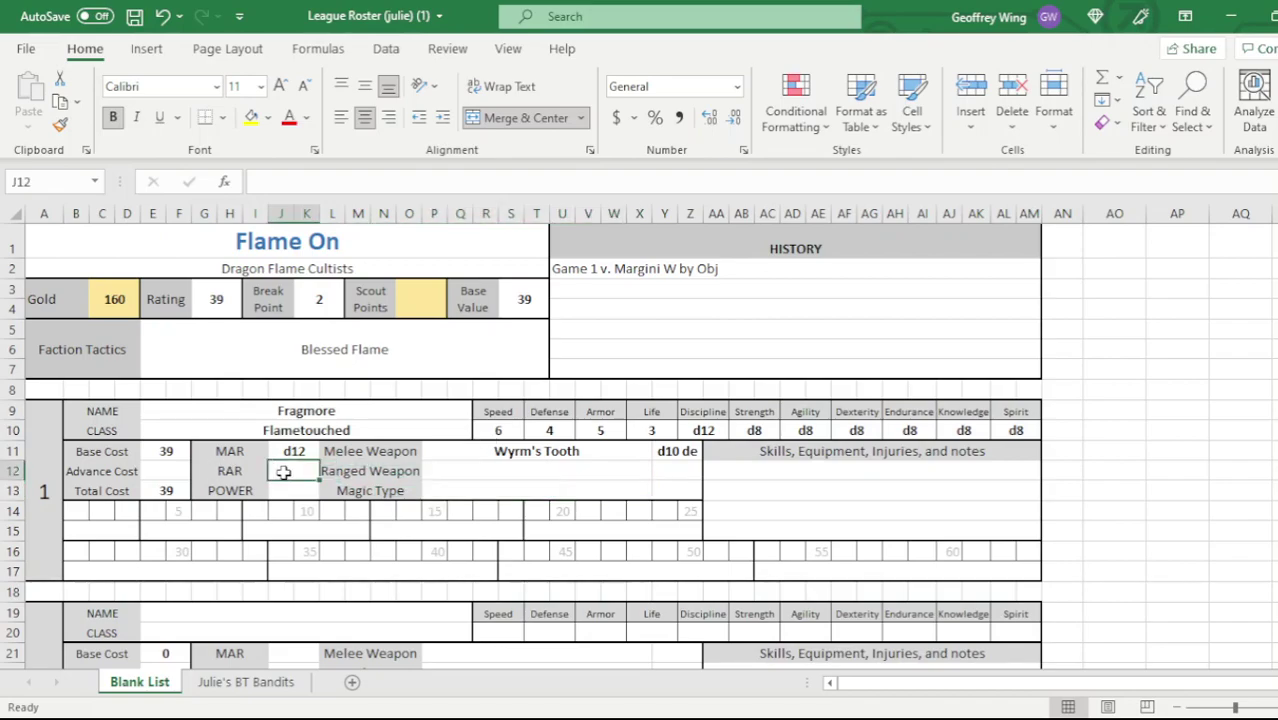
{"action": "type", "text": "*"}
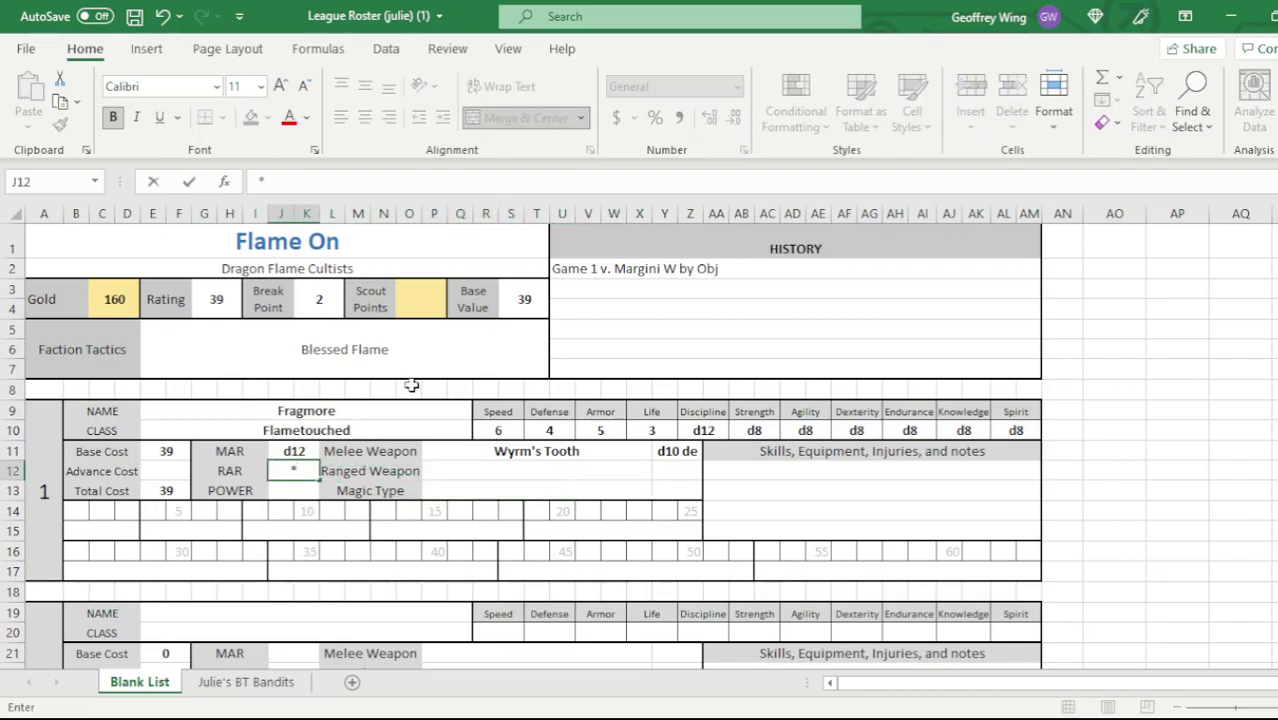
{"action": "left_click", "coordinate": [297, 494]}
{"action": "type", "text": "*"}
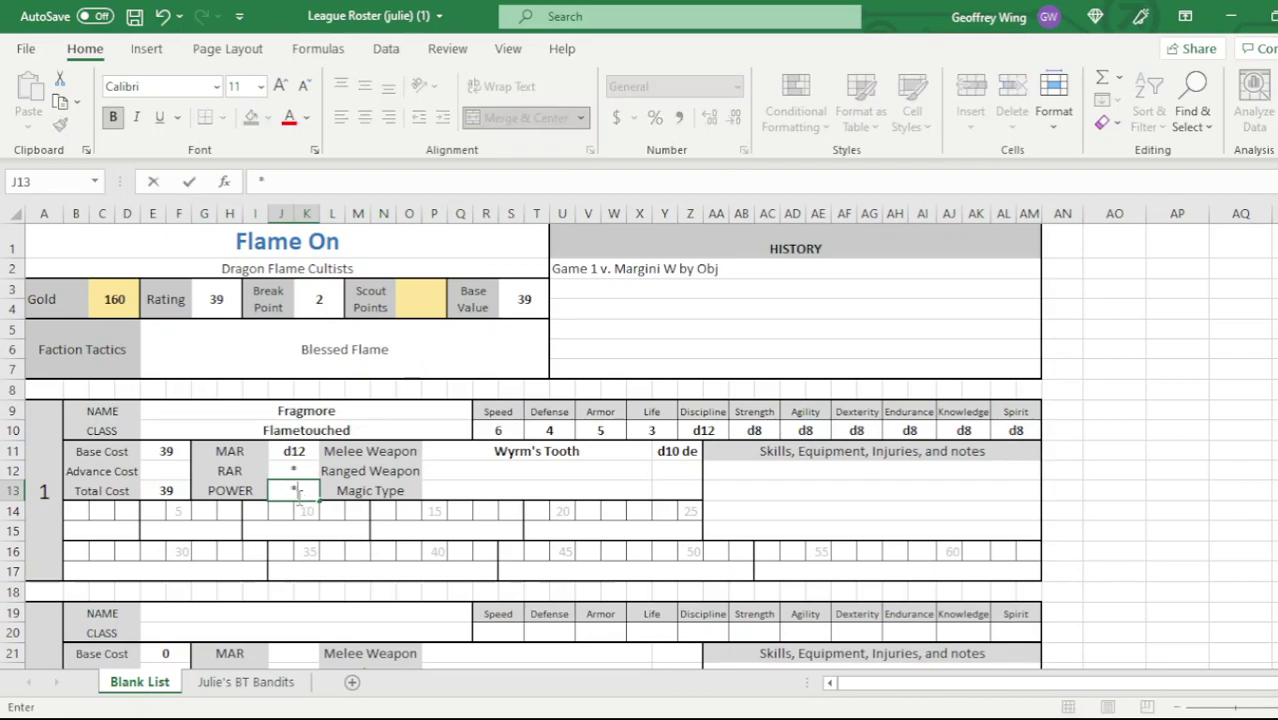
{"action": "left_click", "coordinate": [458, 478]}
{"action": "type", "text": "*"}
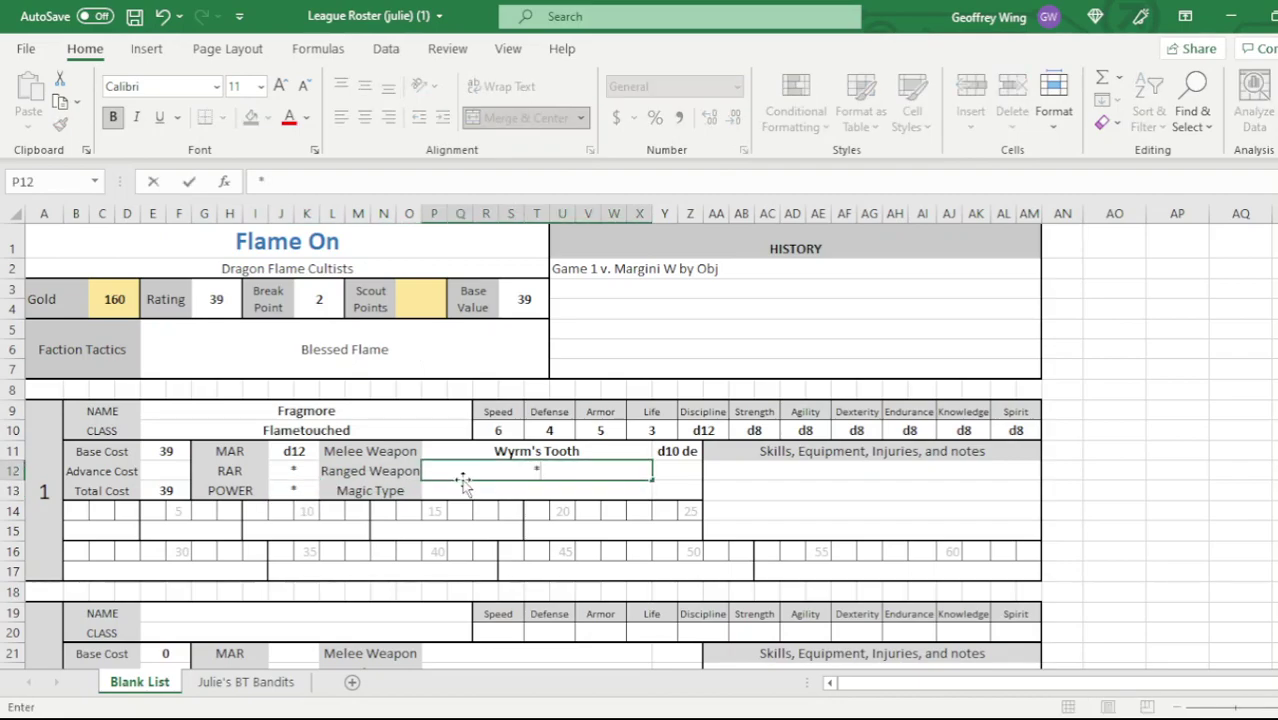
{"action": "left_click", "coordinate": [463, 496]}
{"action": "type", "text": "*"}
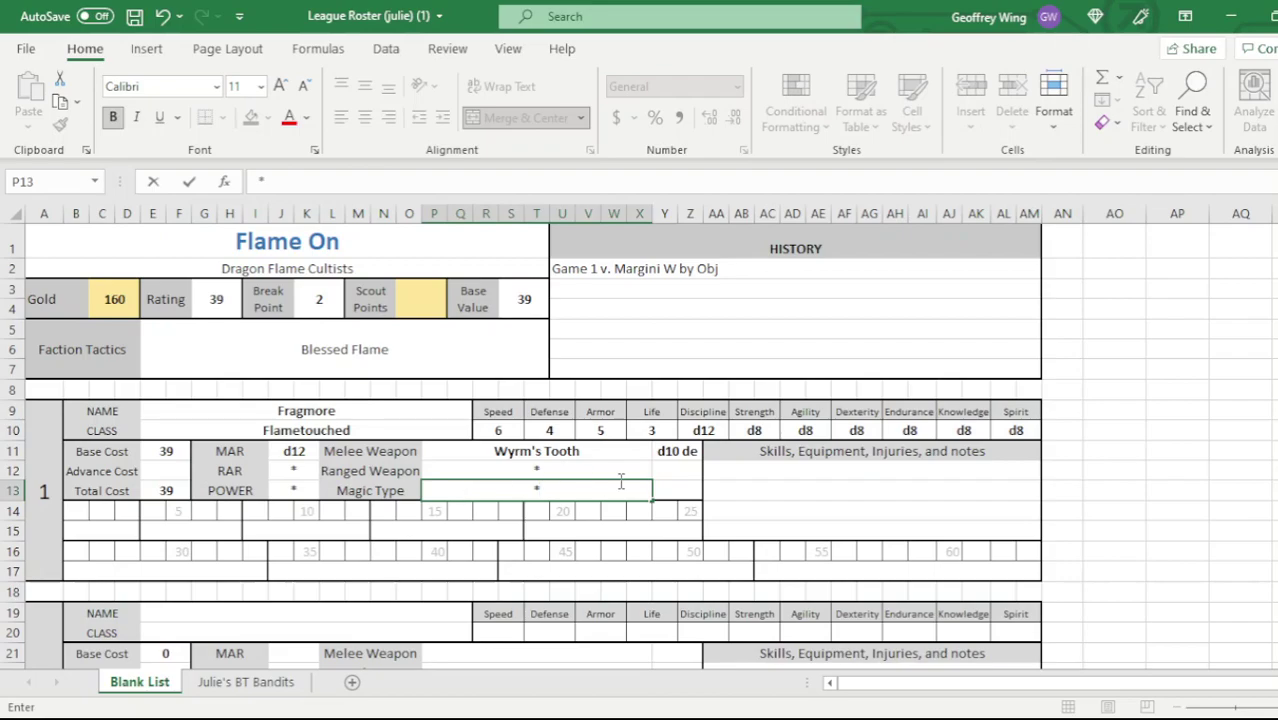
- Enter "Leader, Parry [2], Lion's Roar, Fireworks, Fate Siphon" in the first line of Fragmore's skills and notes
{"action": "left_click", "coordinate": [729, 480]}
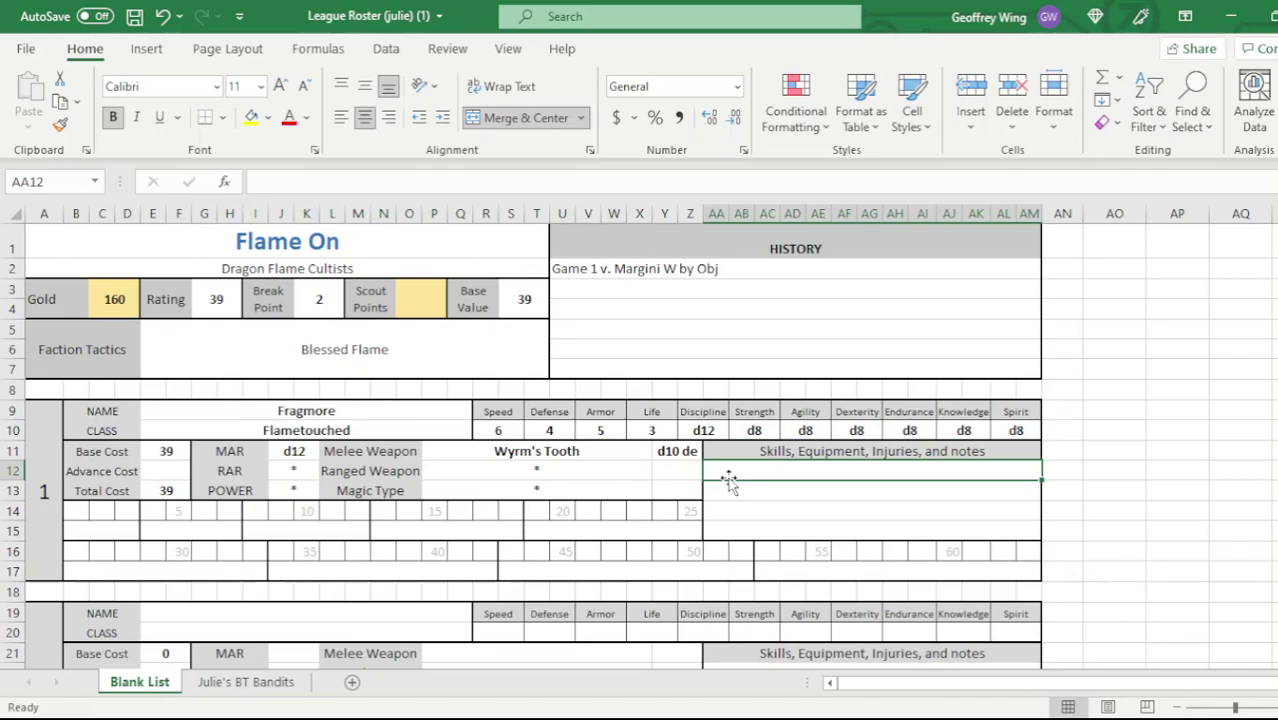
{"action": "type", "text": "Leader,"}
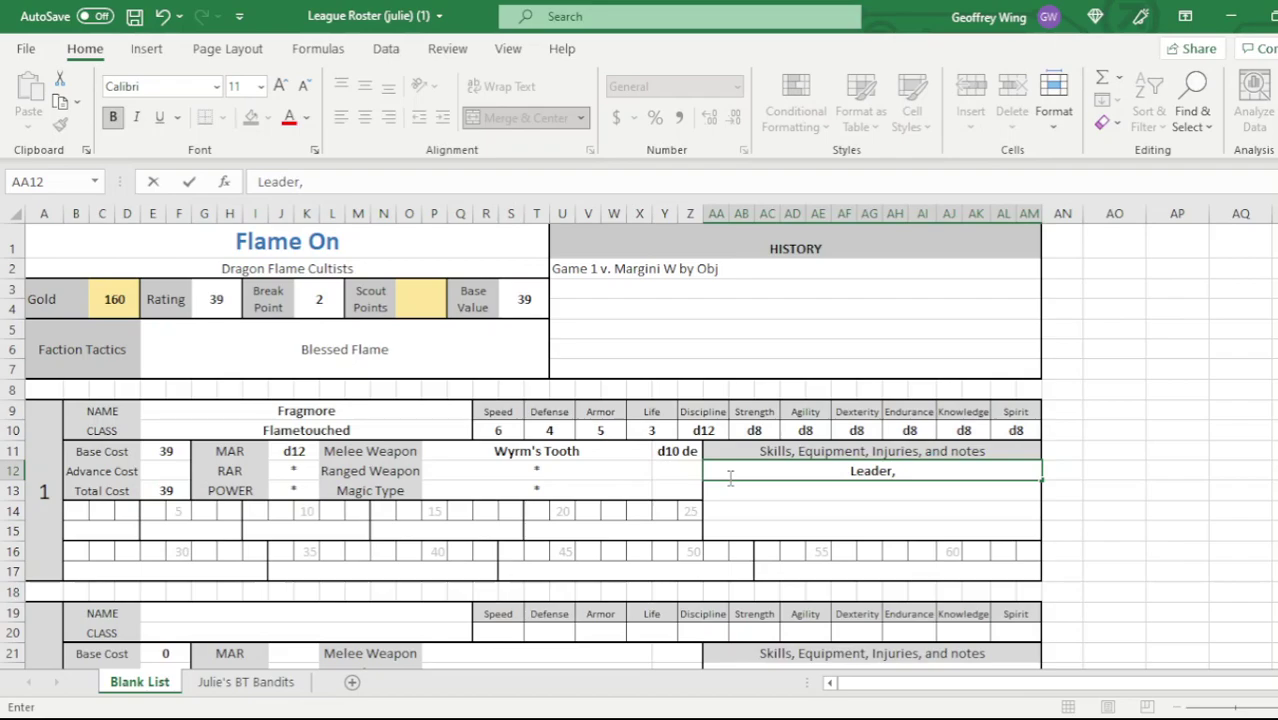
{"action": "type", "text": " Parry"}
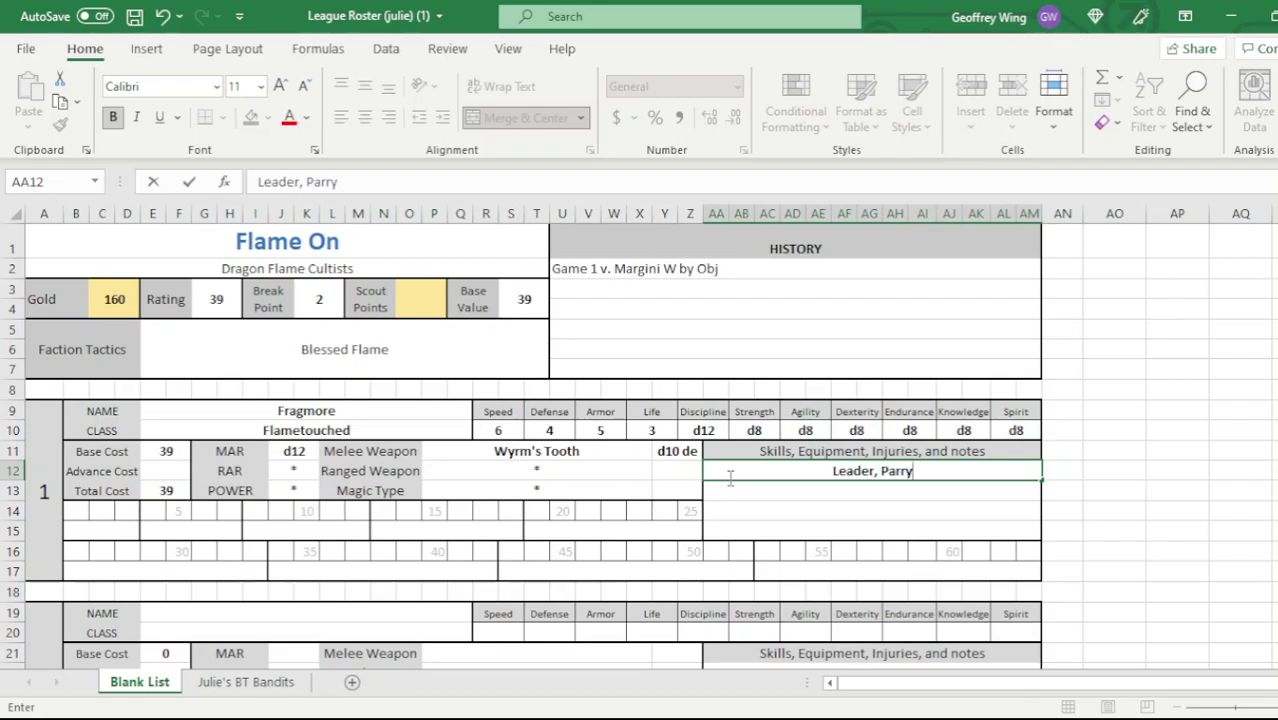
{"action": "type", "text": " [2],"}
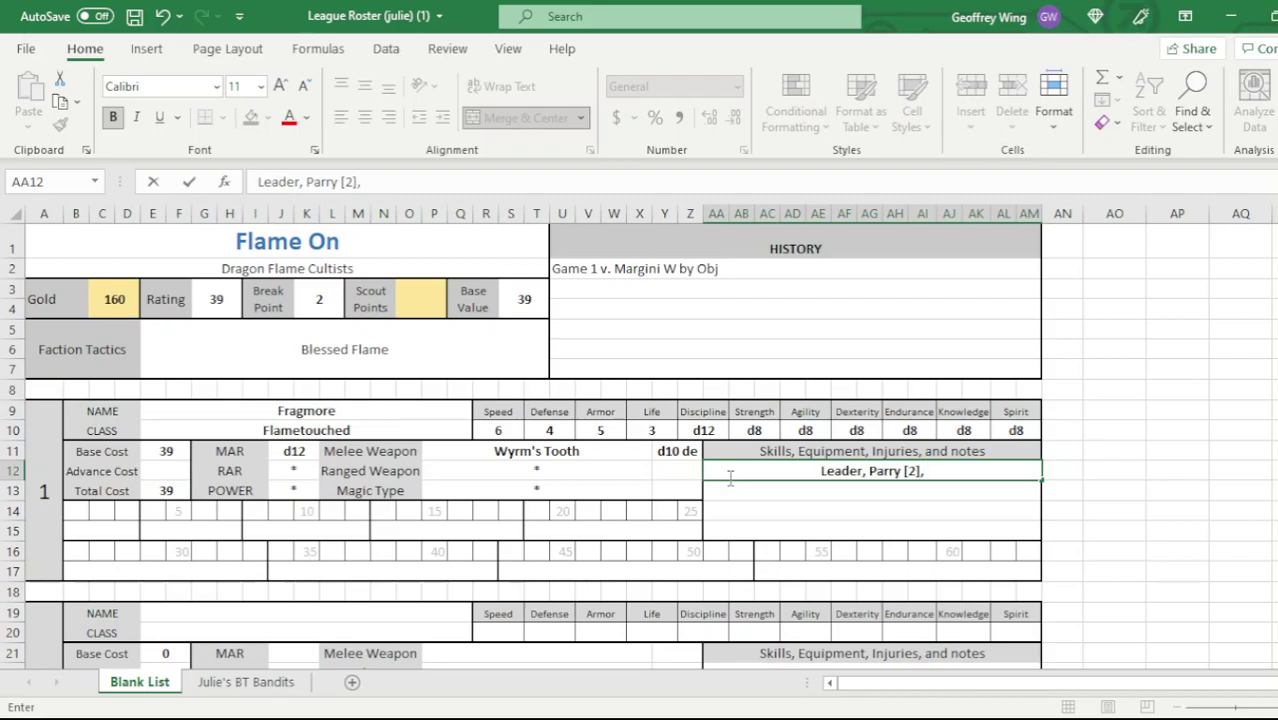
{"action": "type", "text": " Lion's Ro"}
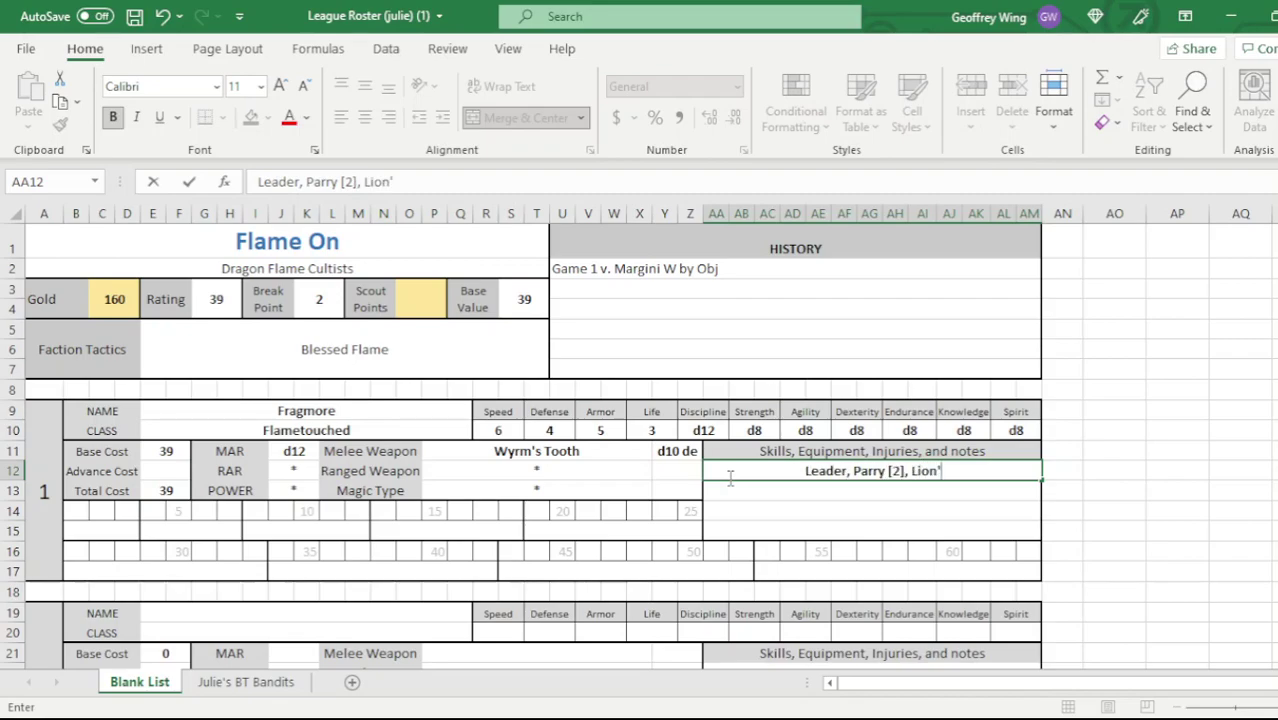
{"action": "type", "text": "ar,"}
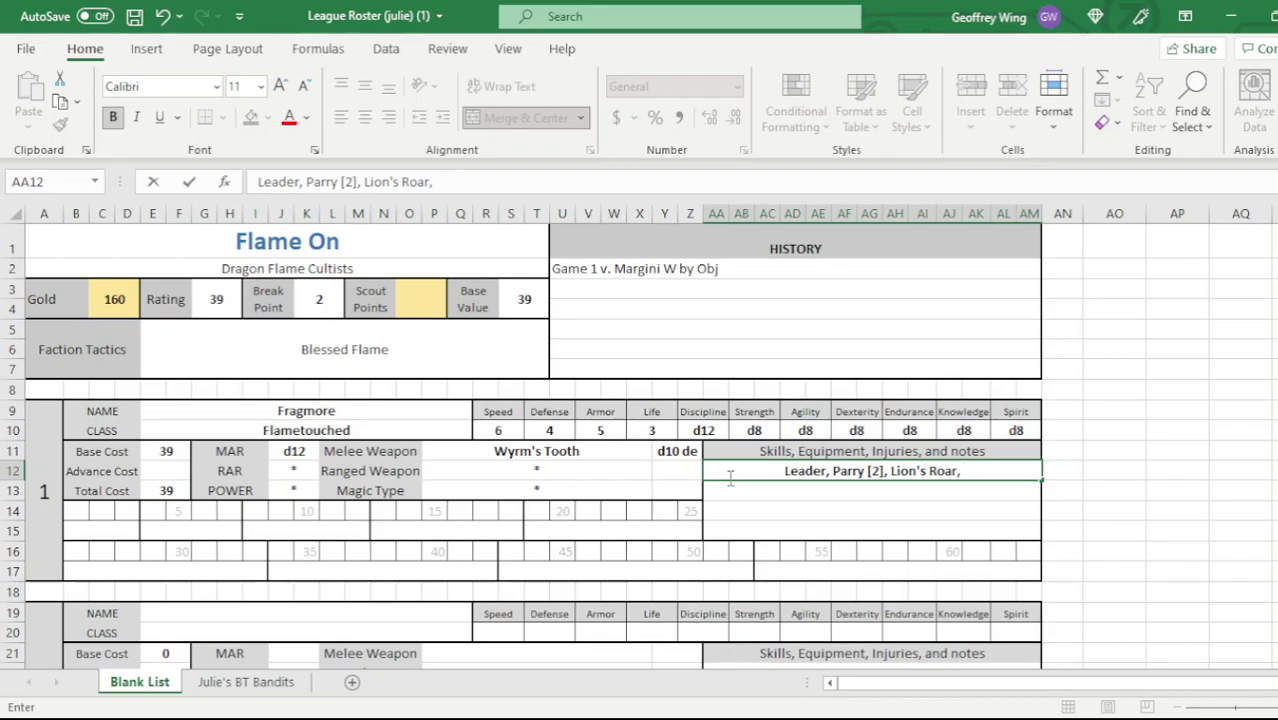
{"action": "type", "text": "Fireworks"}
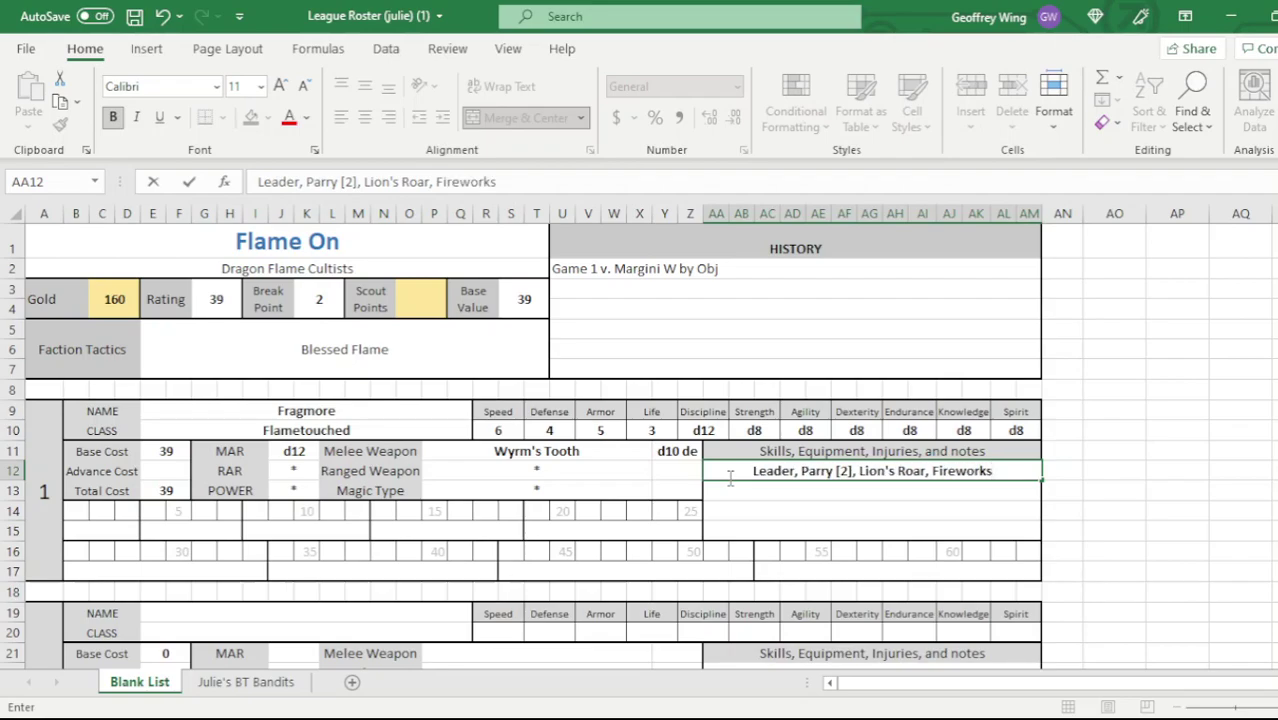
{"action": "type", "text": ", F"}
{"action": "type", "text": "ate Sy"}
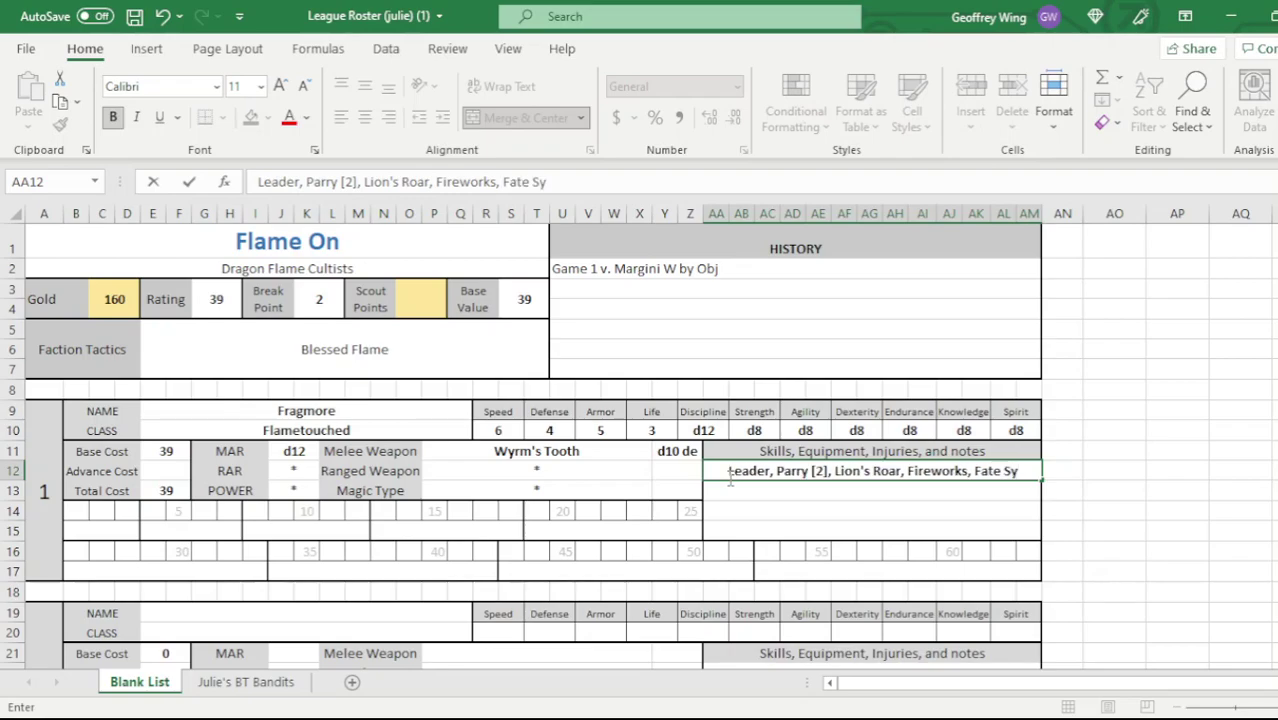
{"action": "key", "text": "BackSpace"}
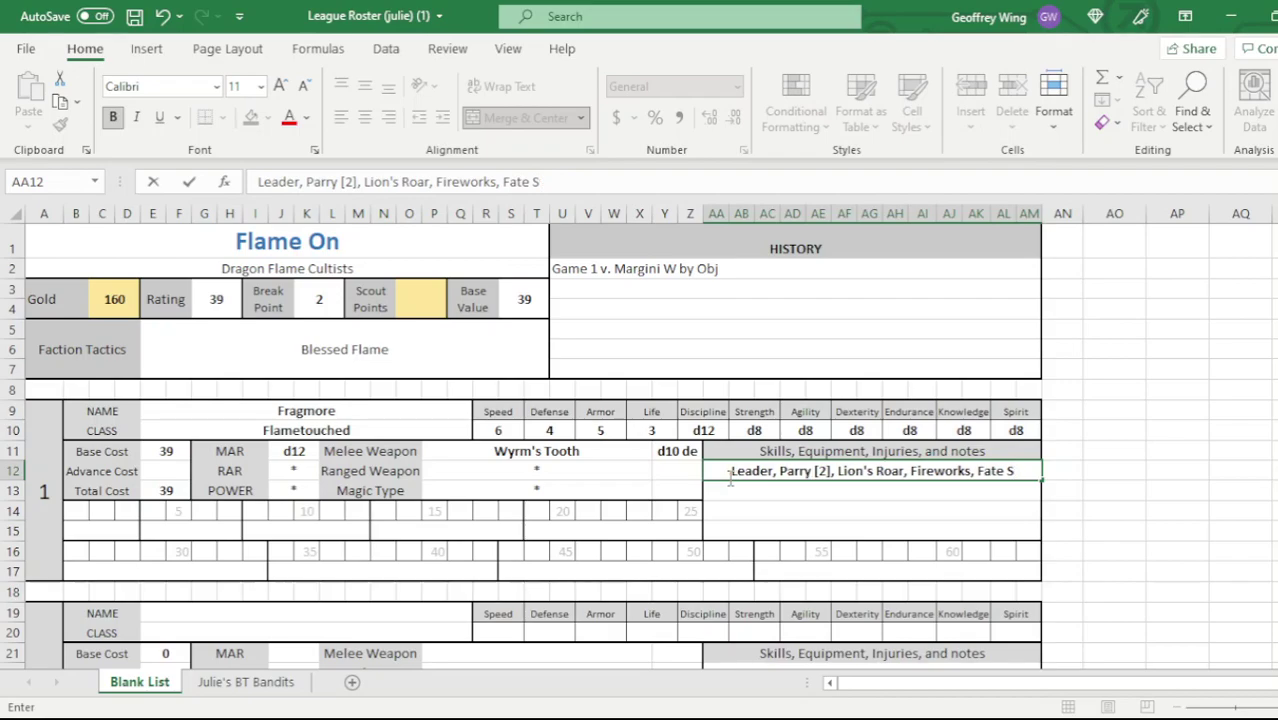
{"action": "type", "text": "iphon"}
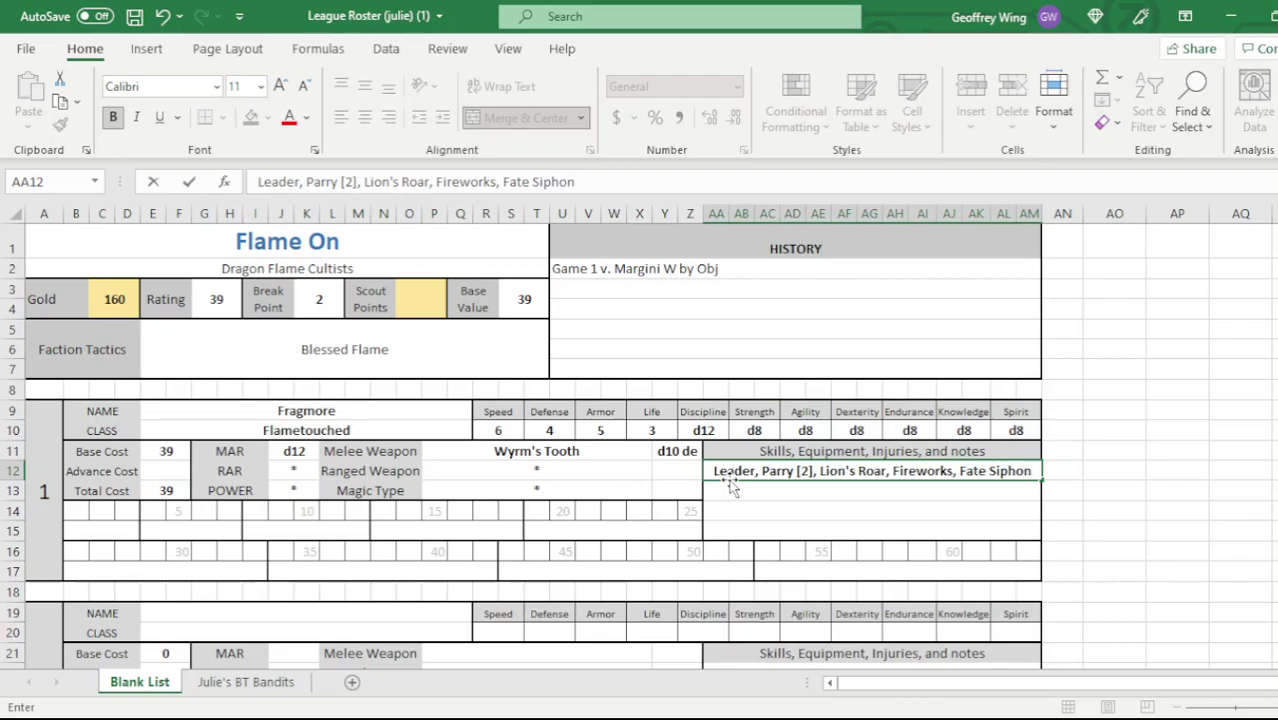
- Enter "Immune [Fire], Fearsome, Deflect" in the second line of Fragmore's skills and notes
{"action": "left_click", "coordinate": [733, 491]}
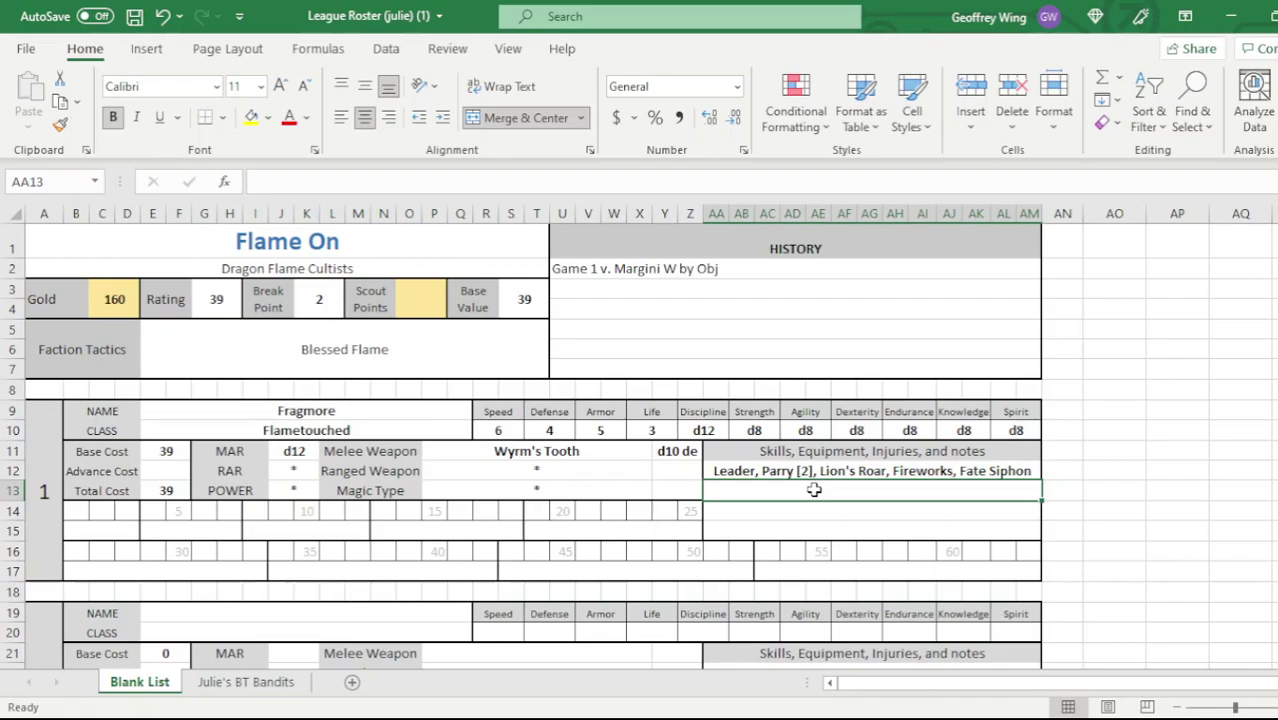
{"action": "type", "text": "Immun"}
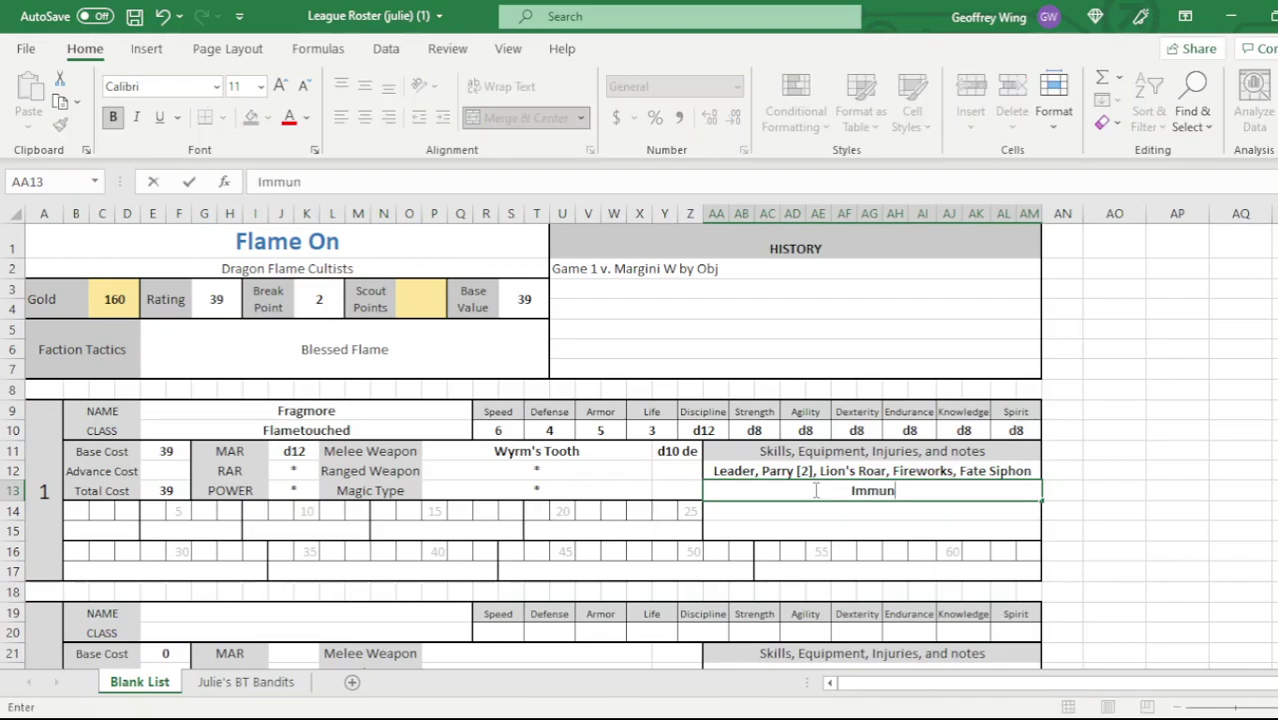
{"action": "type", "text": "e [Fire"}
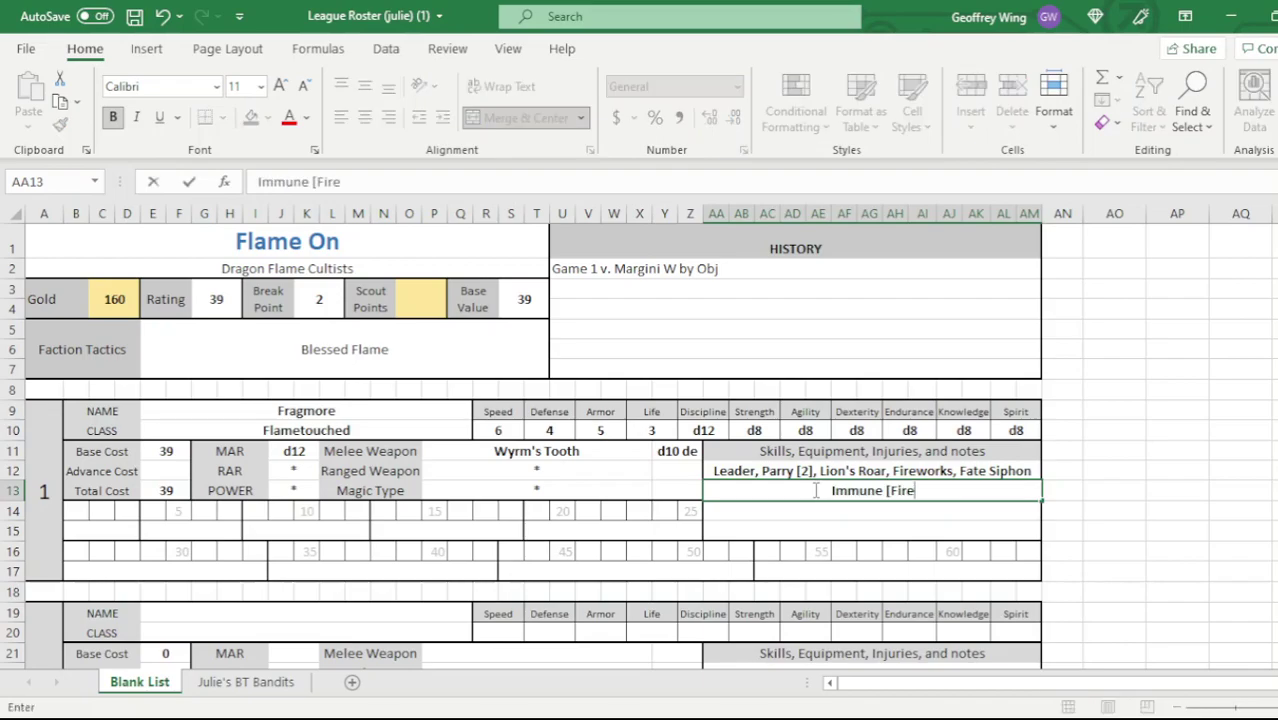
{"action": "type", "text": "],"}
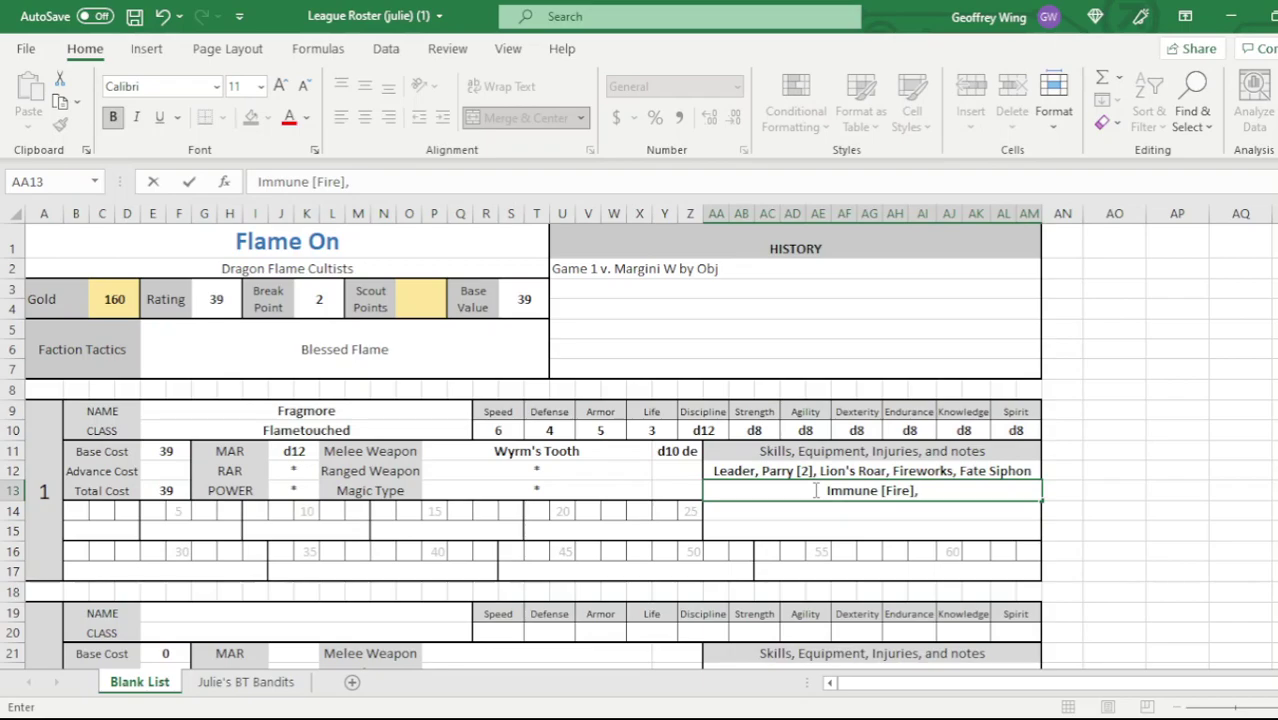
{"action": "type", "text": "Fea"}
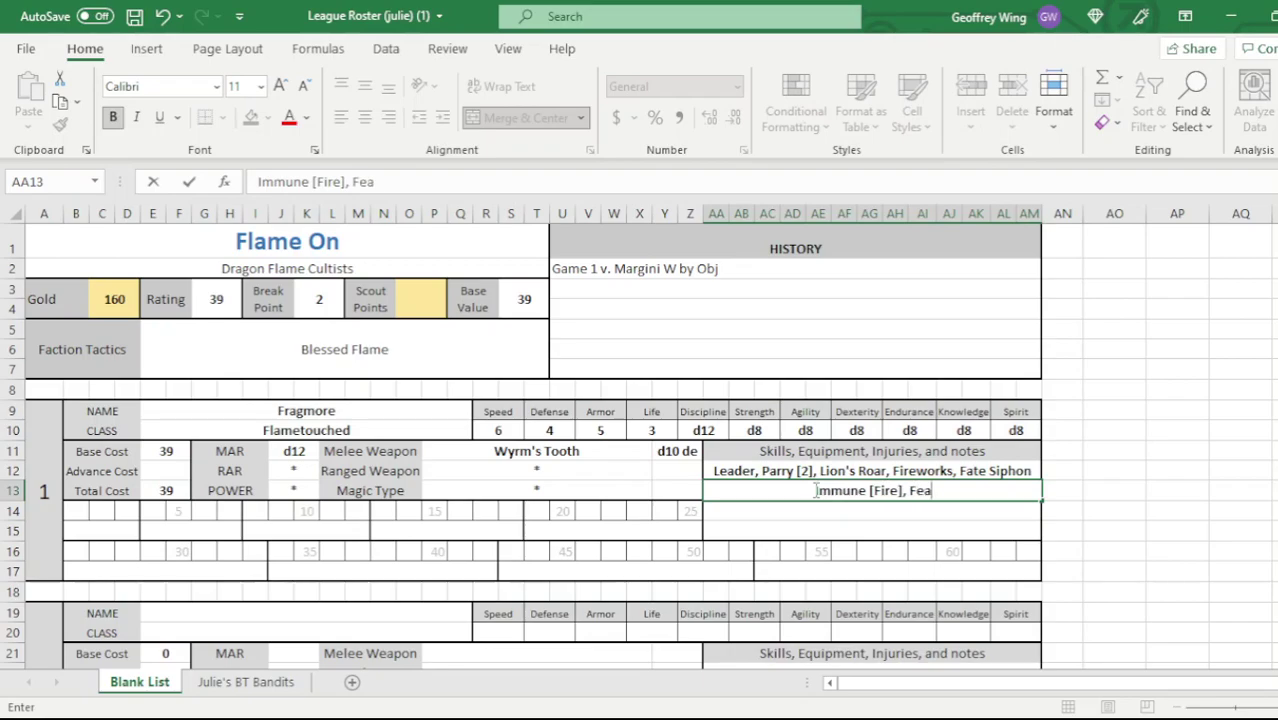
{"action": "type", "text": "rsome, D"}
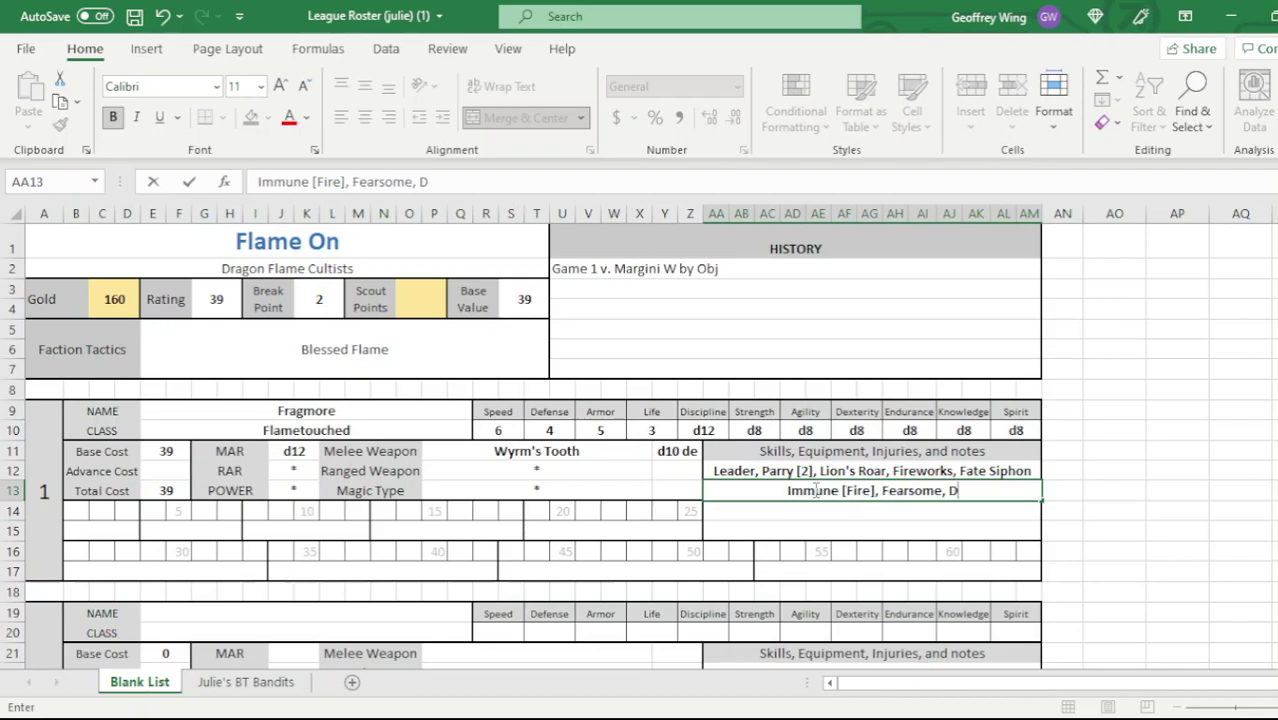
{"action": "type", "text": "eflect"}
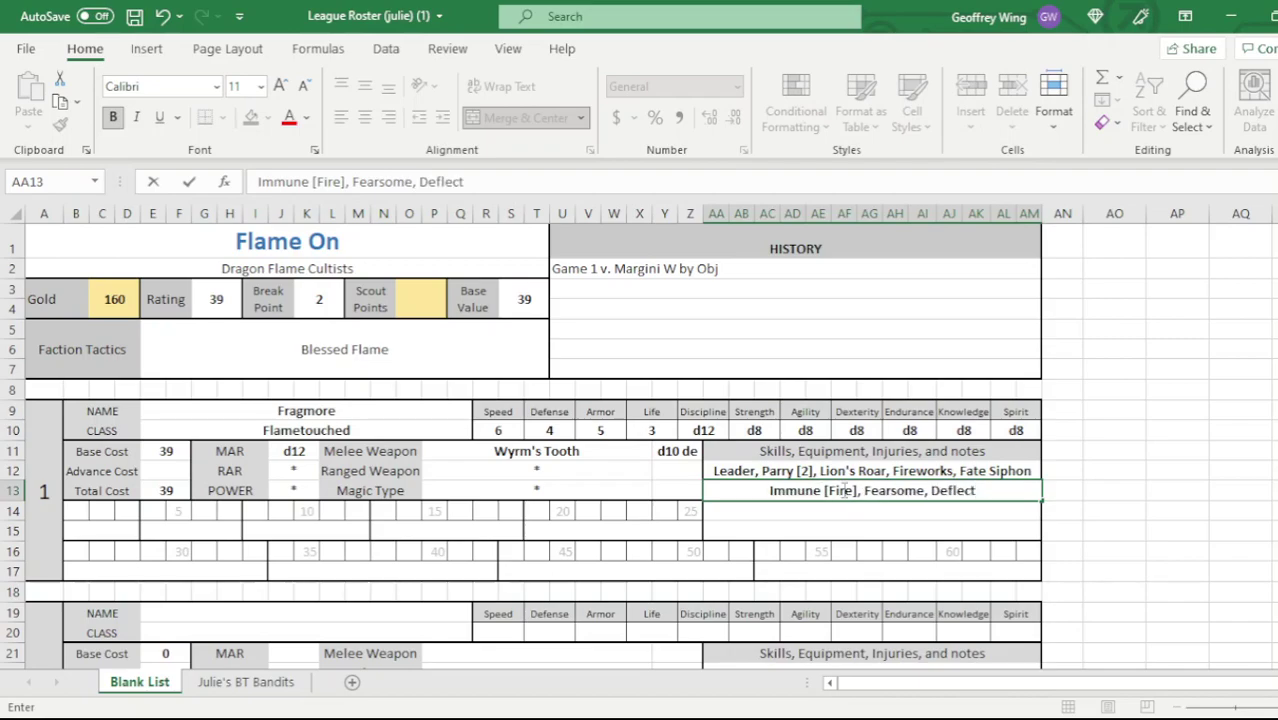
- Change the immunity in the second skills line to "Immune [Flame]"
{"action": "left_click", "coordinate": [856, 490]}
{"action": "key", "text": "BackSpace"}
{"action": "key", "text": "BackSpace"}
{"action": "key", "text": "BackSpace"}
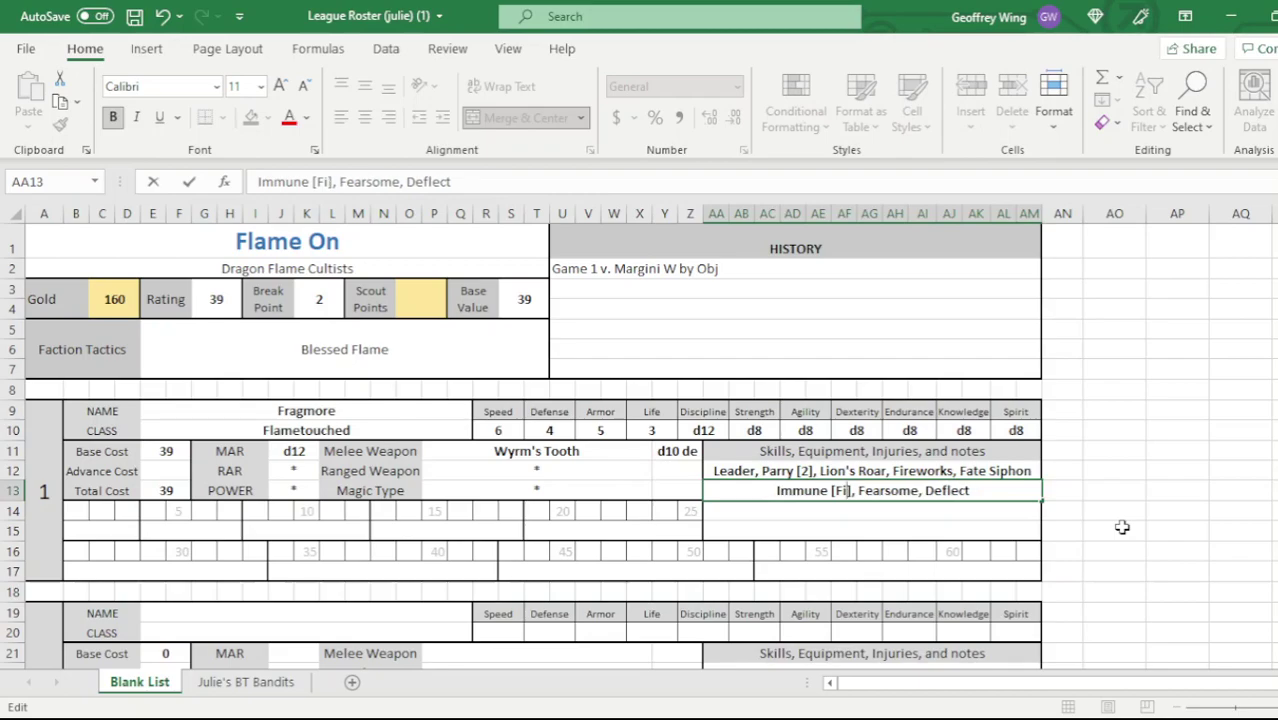
{"action": "type", "text": "lame"}
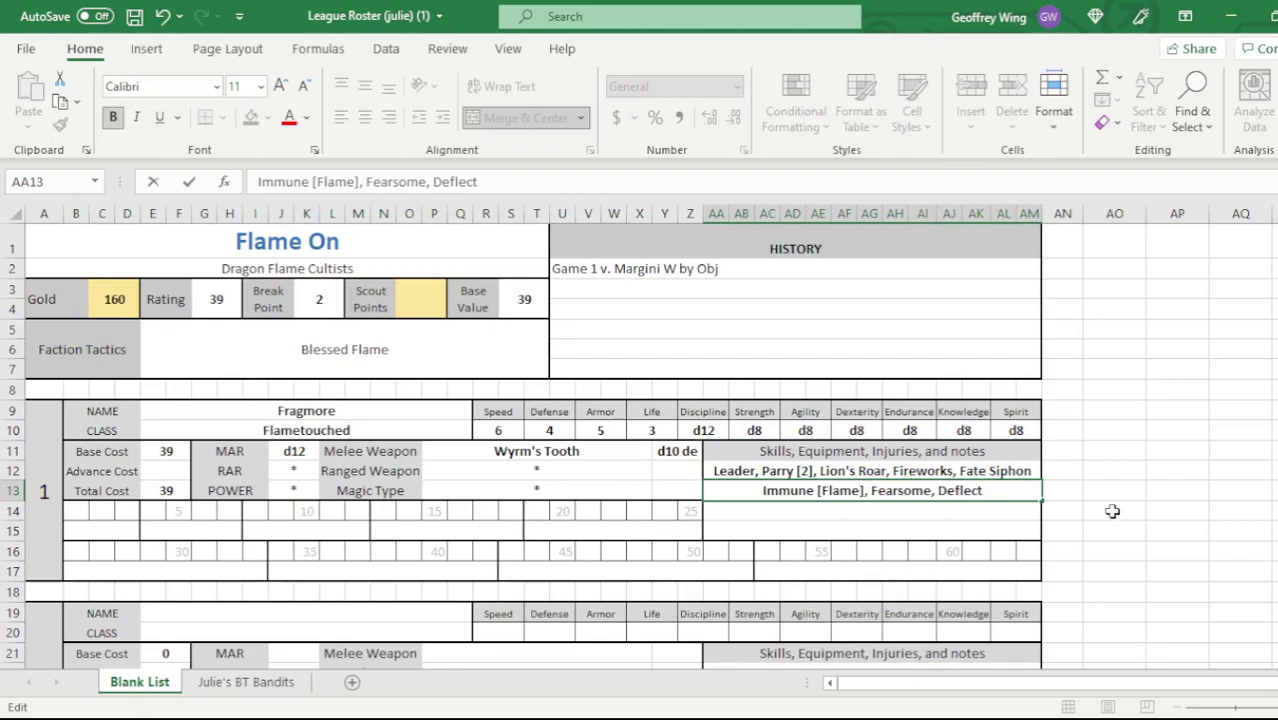
{"action": "key", "text": "Return"}
- Enter "Aura of DISC" in the last line of Fragmore's skills and notes, cell AA15
{"action": "left_click", "coordinate": [818, 535]}
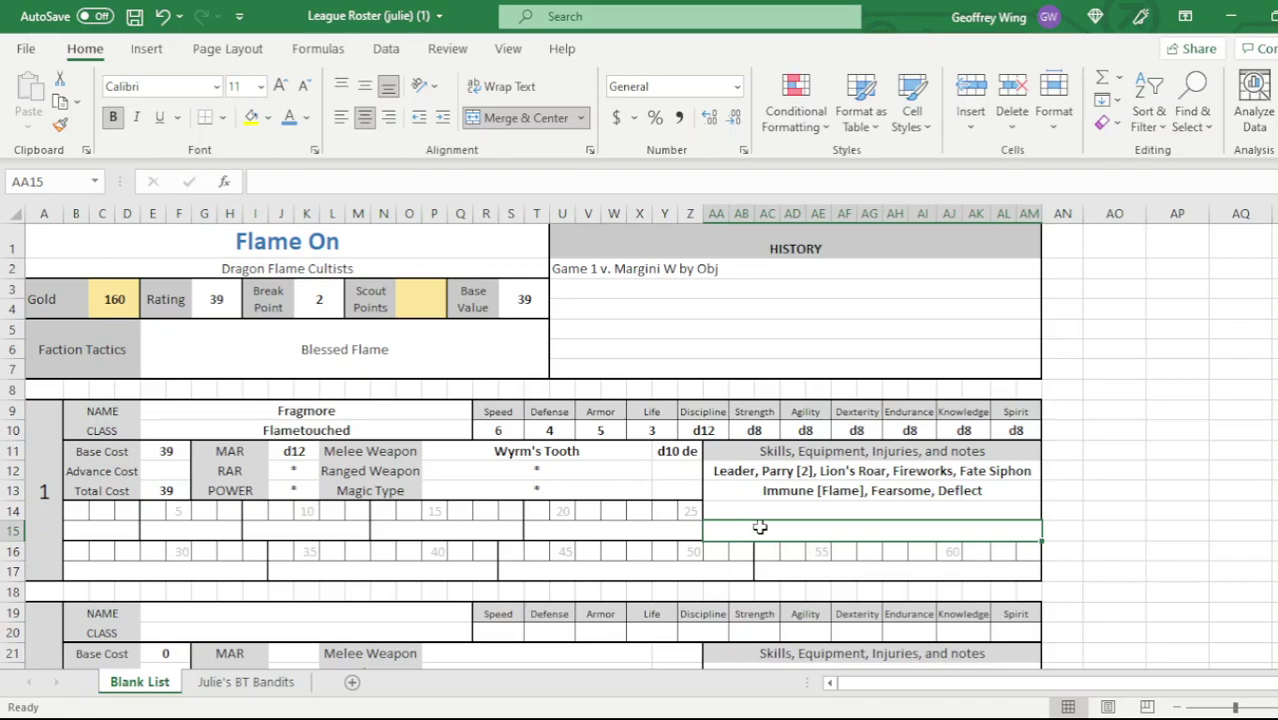
{"action": "type", "text": "Aura of"}
{"action": "type", "text": "DISC"}
{"action": "key", "text": "F2"}
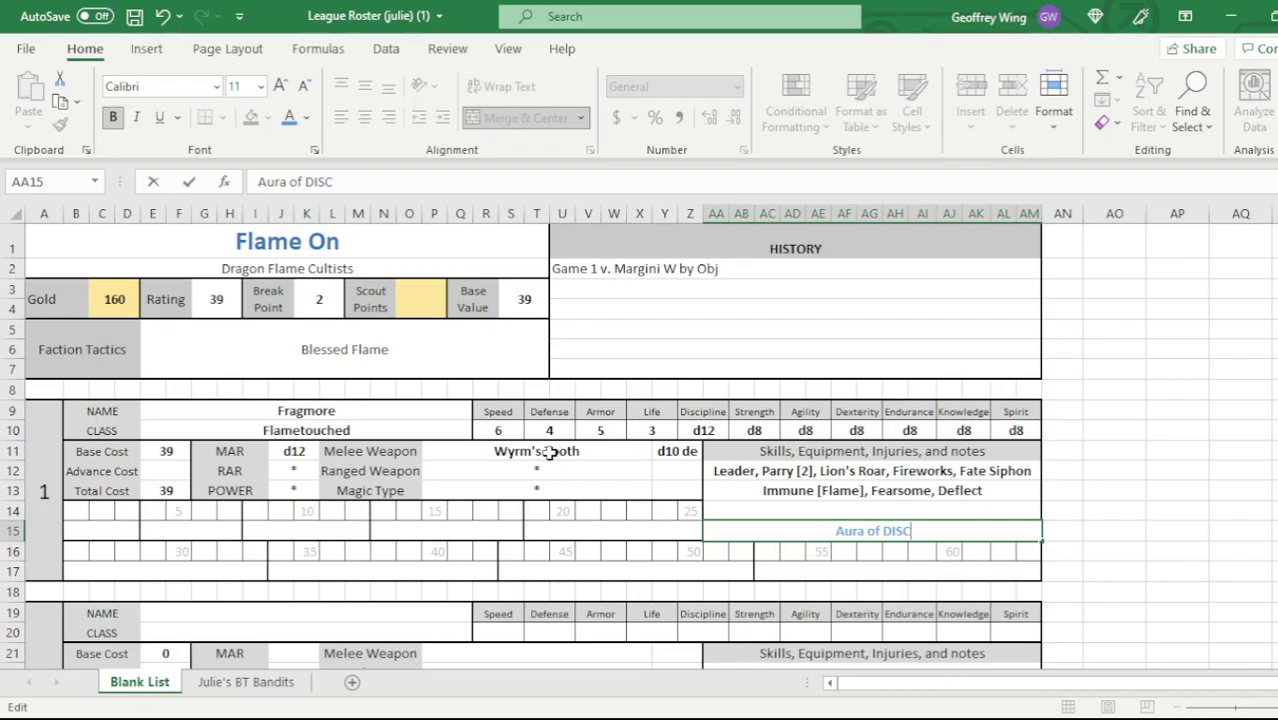
- Shade the first six boxes of Fragmore's numbered advancement track, B14 to G14, grey
{"action": "left_click_drag", "start_coordinate": [81, 512], "coordinate": [578, 574]}
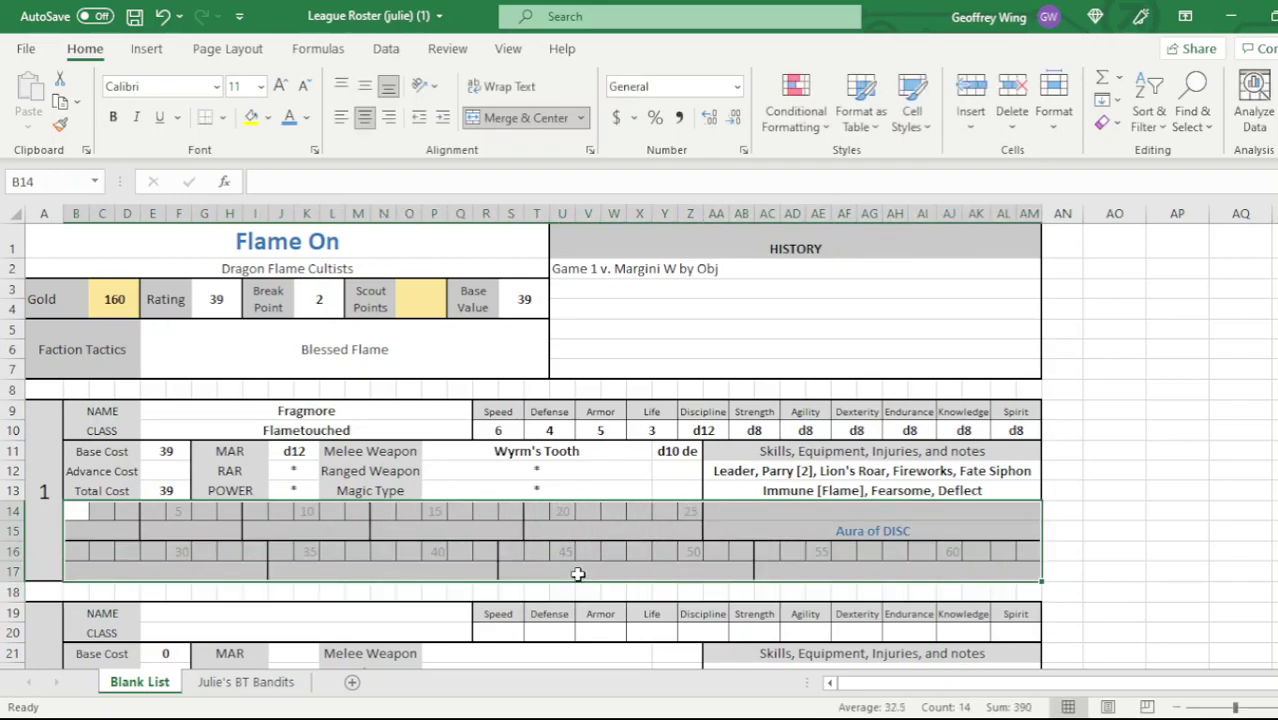
{"action": "left_click", "coordinate": [280, 535]}
{"action": "left_click", "coordinate": [81, 510]}
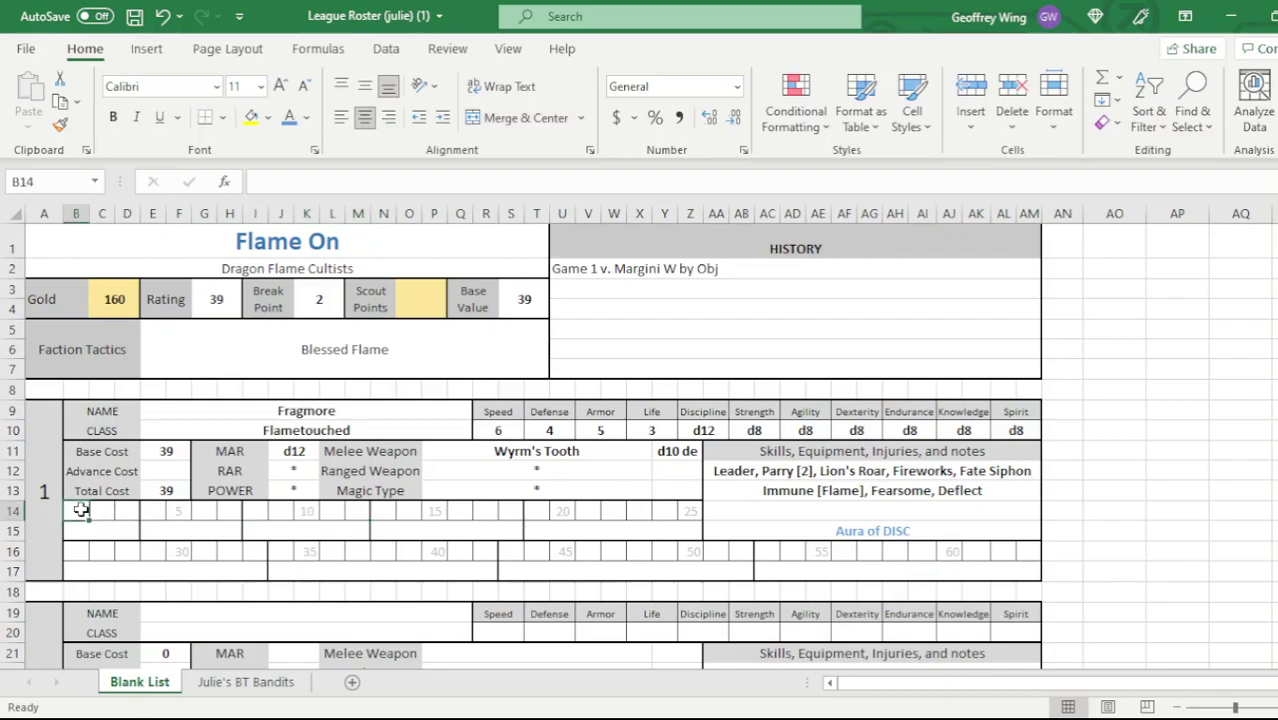
{"action": "left_click", "coordinate": [149, 510]}
{"action": "left_click_drag", "start_coordinate": [81, 512], "coordinate": [208, 512]}
{"action": "left_click", "coordinate": [268, 118]}
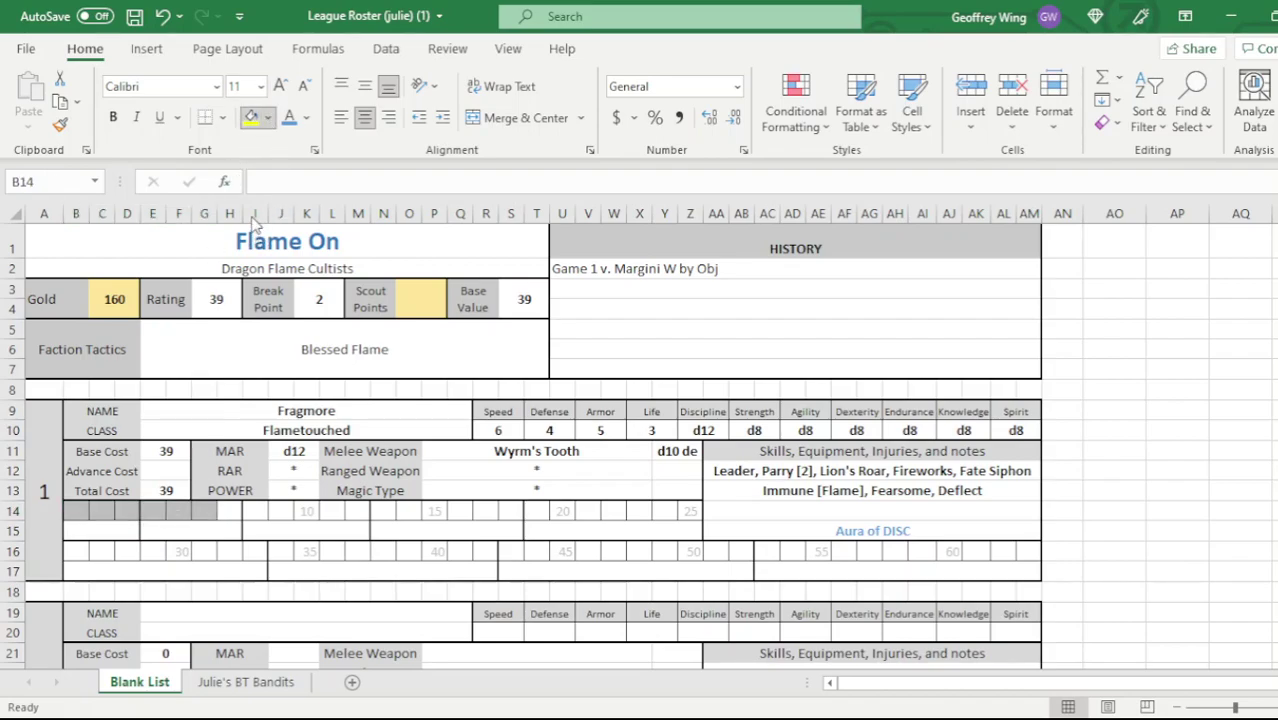
{"action": "left_click", "coordinate": [249, 565]}
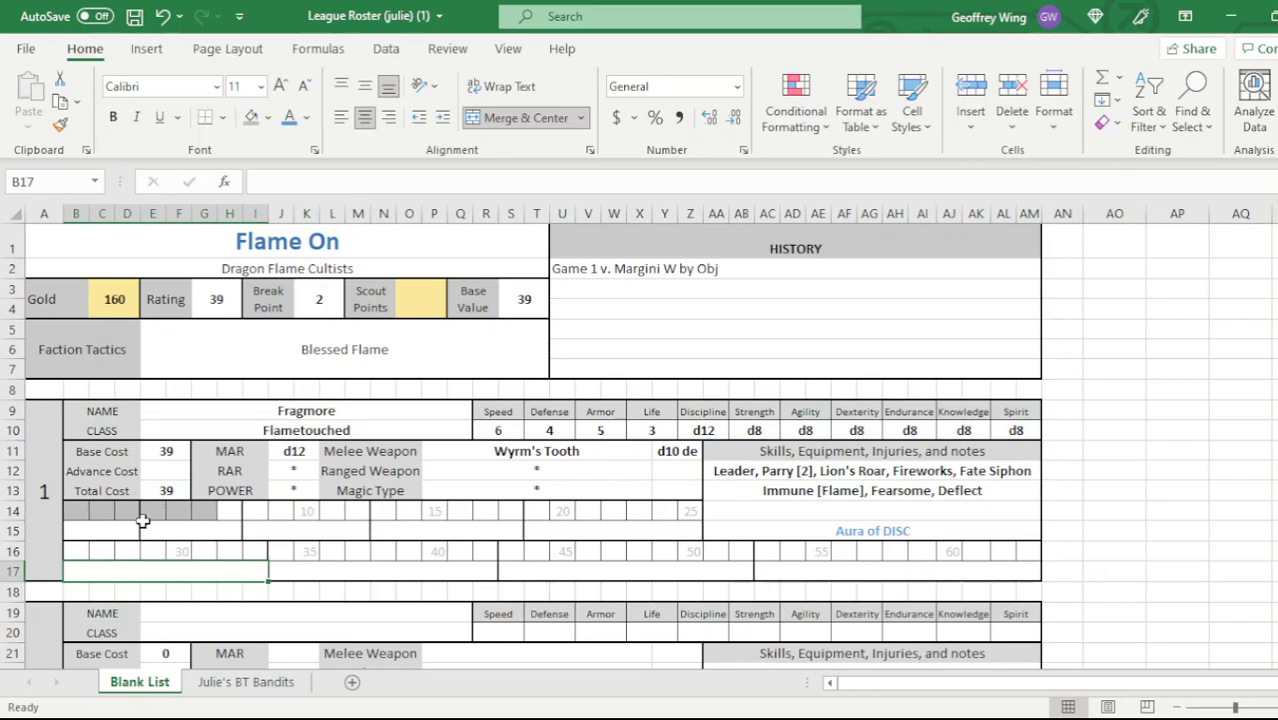
- Enter "+1 SPD" as text in the first advance cell below Fragmore's shaded track boxes, B15
{"action": "left_click", "coordinate": [105, 528]}
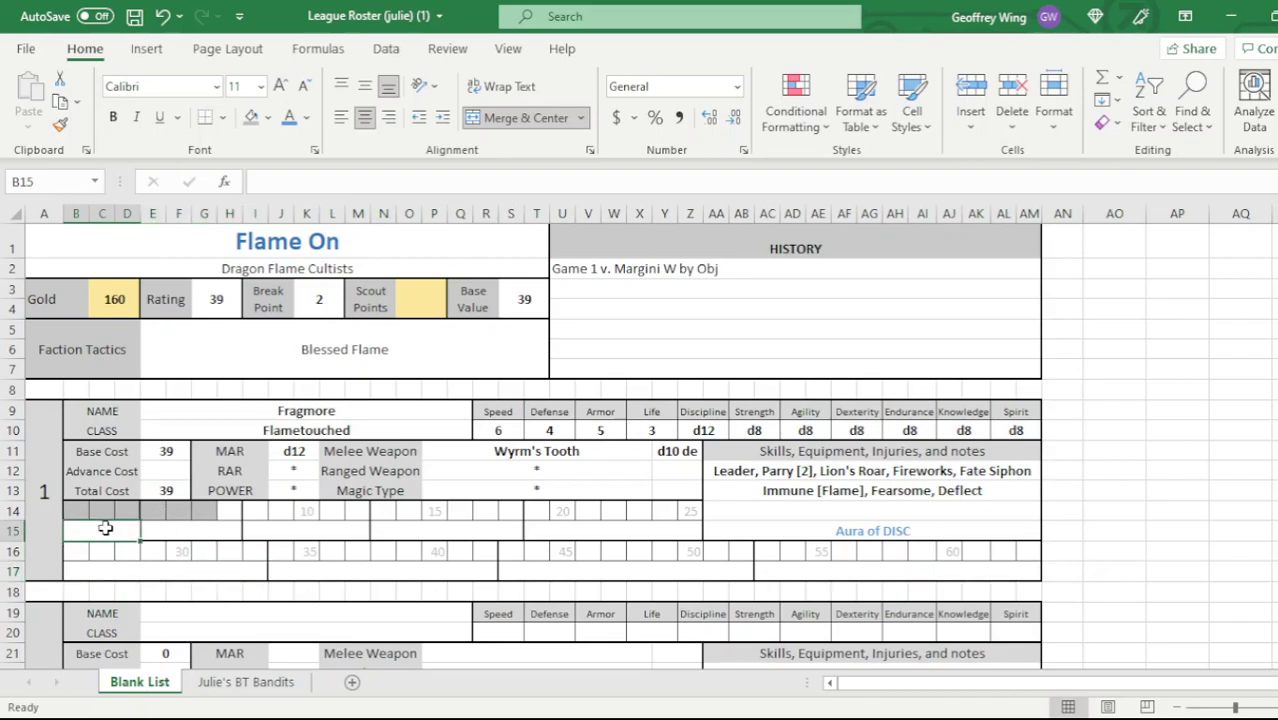
{"action": "left_click_drag", "start_coordinate": [105, 528], "coordinate": [593, 530]}
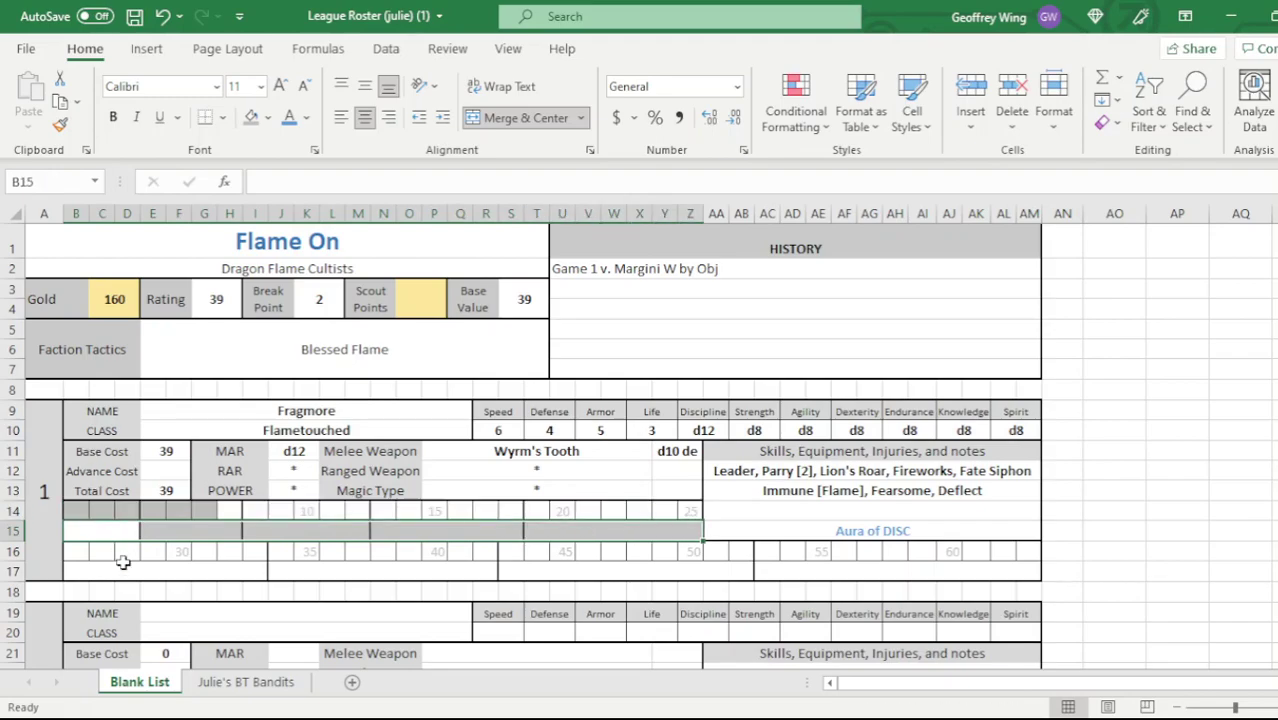
{"action": "left_click", "coordinate": [122, 569]}
{"action": "left_click", "coordinate": [104, 530]}
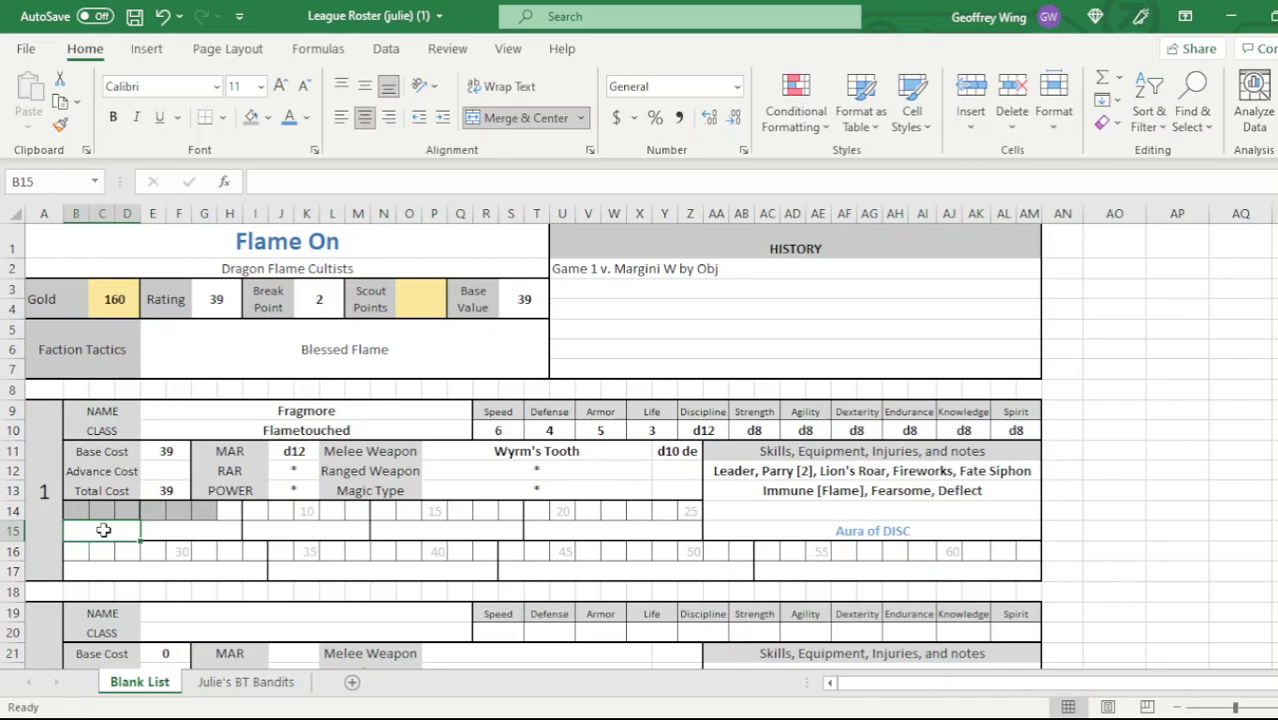
{"action": "double_click", "coordinate": [104, 530]}
{"action": "type", "text": "'+1"}
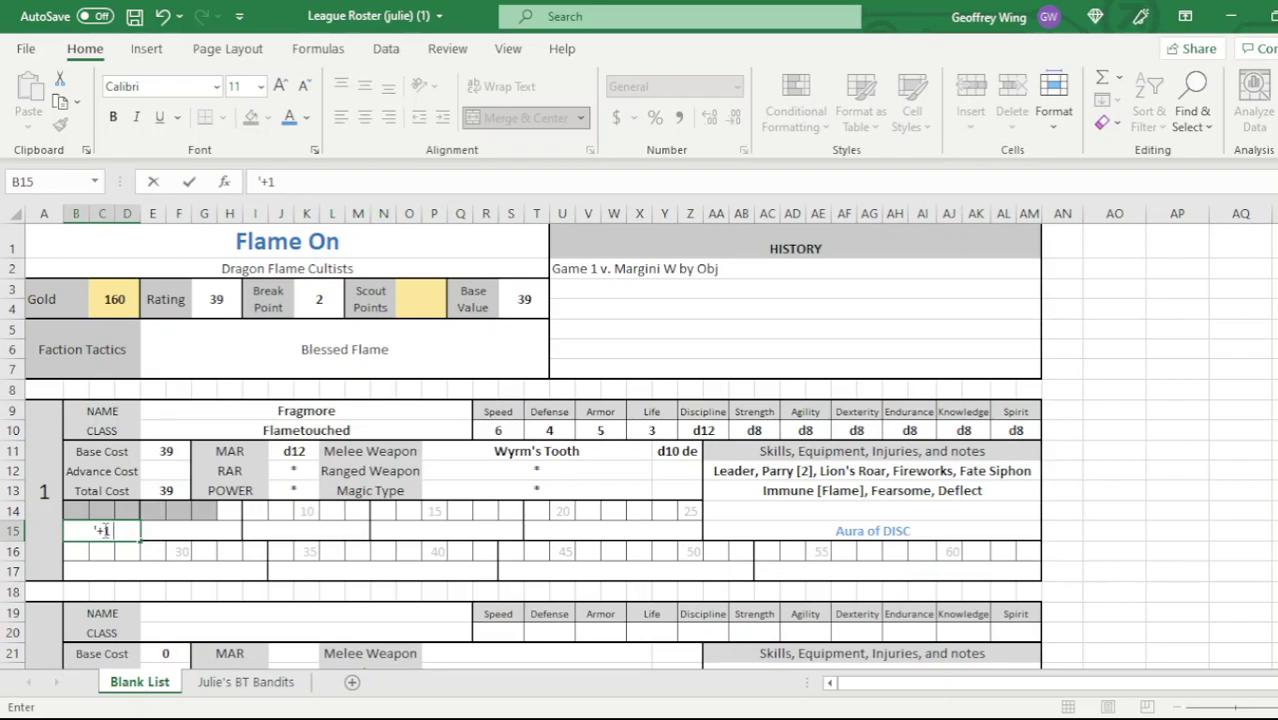
{"action": "type", "text": "SPD"}
{"action": "key", "text": "Tab"}
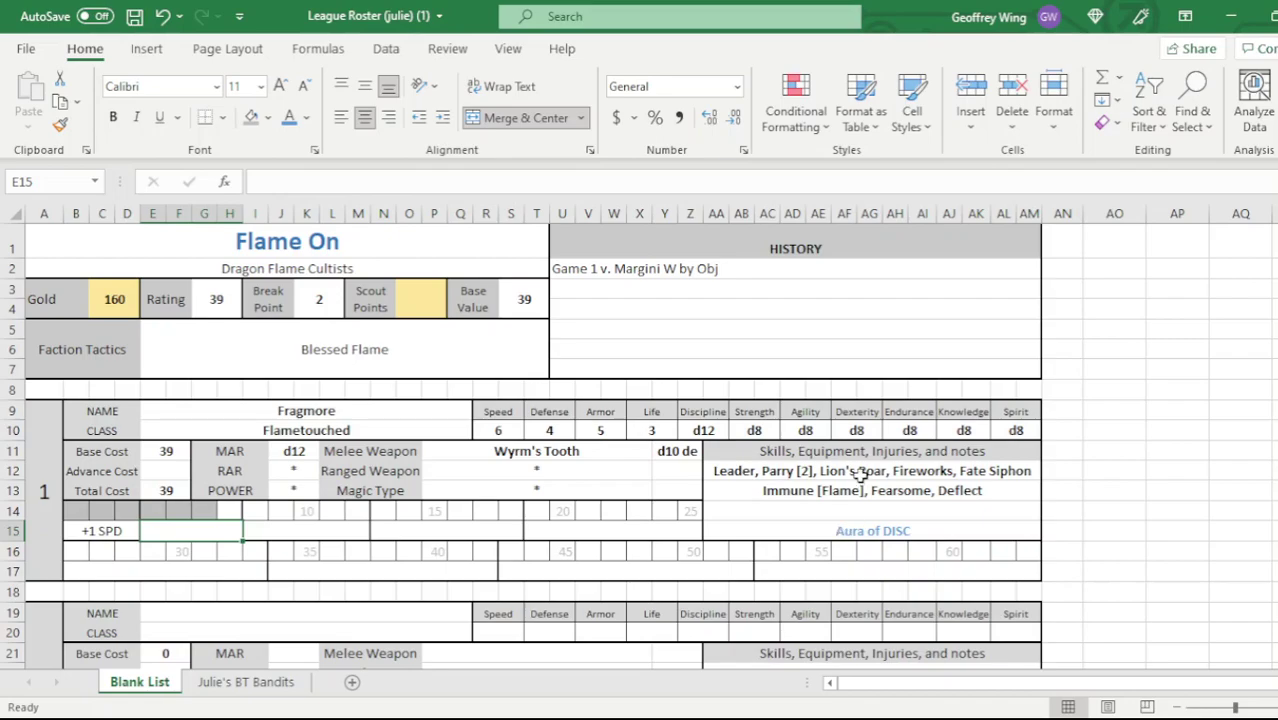
- Set Fragmore's Discipline to d14 and Speed to 7 in the stat row
{"action": "left_click", "coordinate": [700, 429]}
{"action": "type", "text": "d14"}
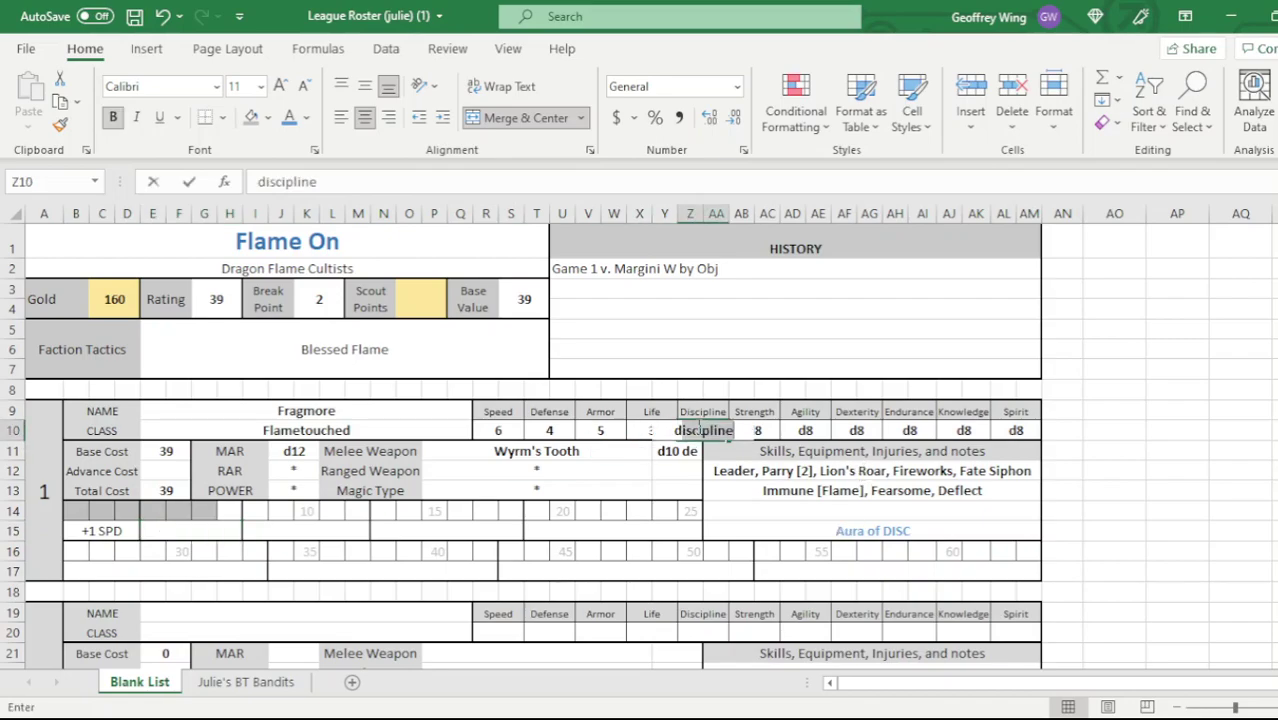
{"action": "left_click", "coordinate": [769, 477]}
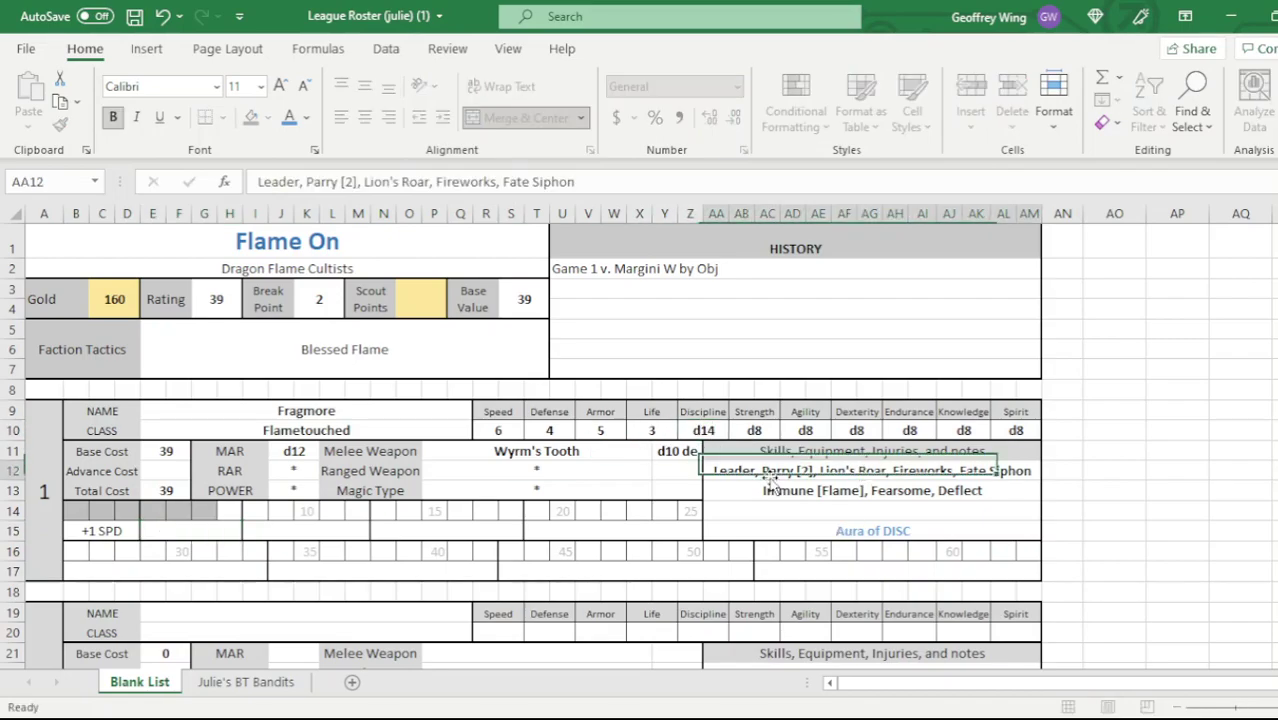
{"action": "left_click", "coordinate": [505, 430]}
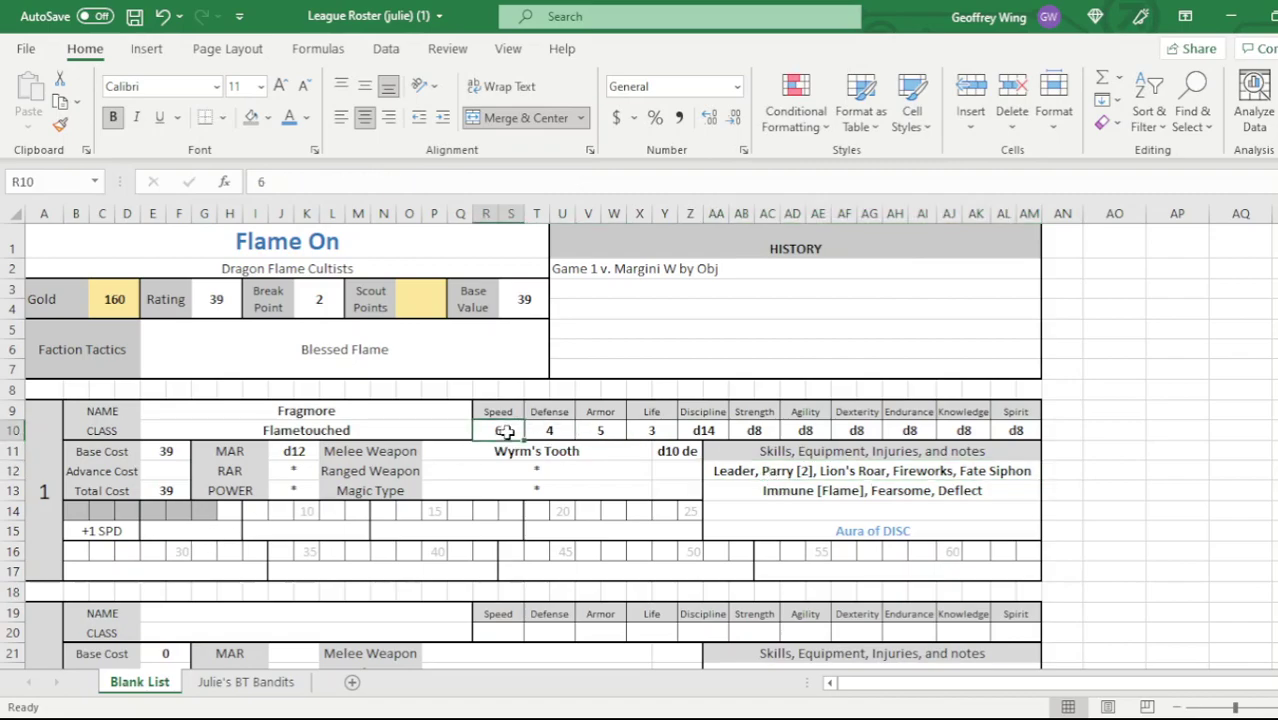
{"action": "type", "text": "7"}
{"action": "left_click", "coordinate": [519, 529]}
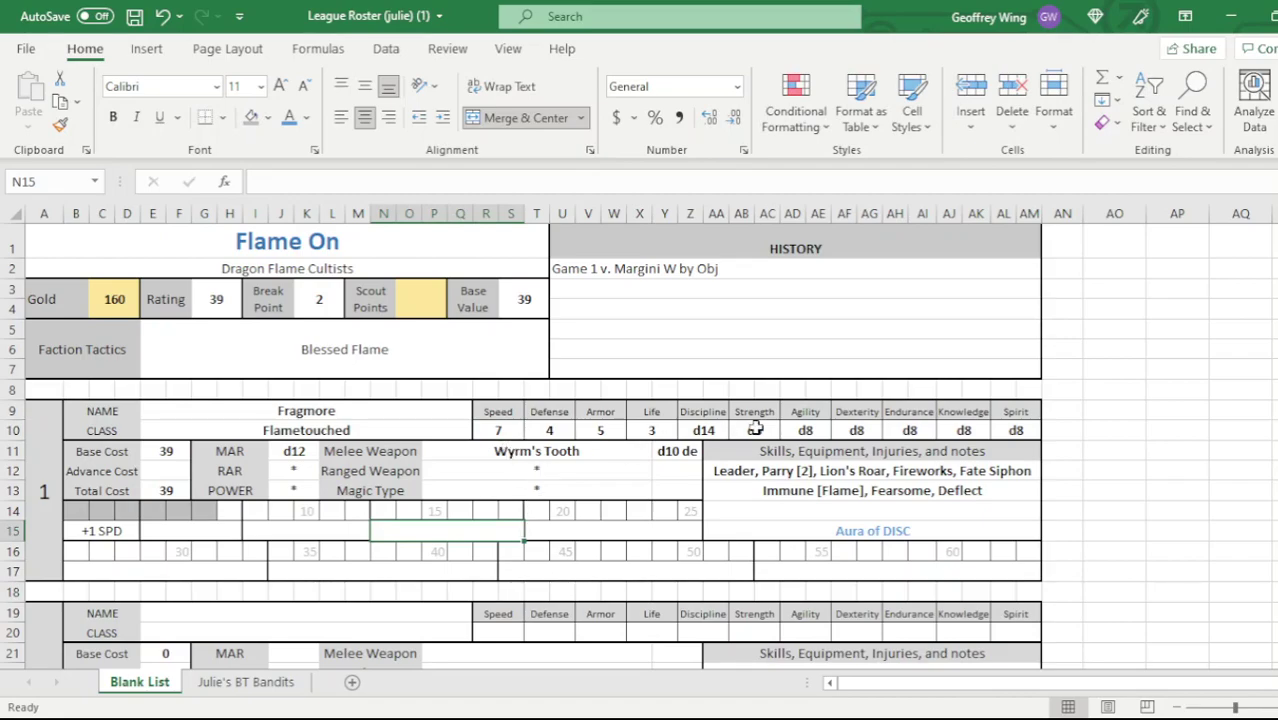
{"action": "left_click_drag", "start_coordinate": [498, 411], "coordinate": [1001, 430]}
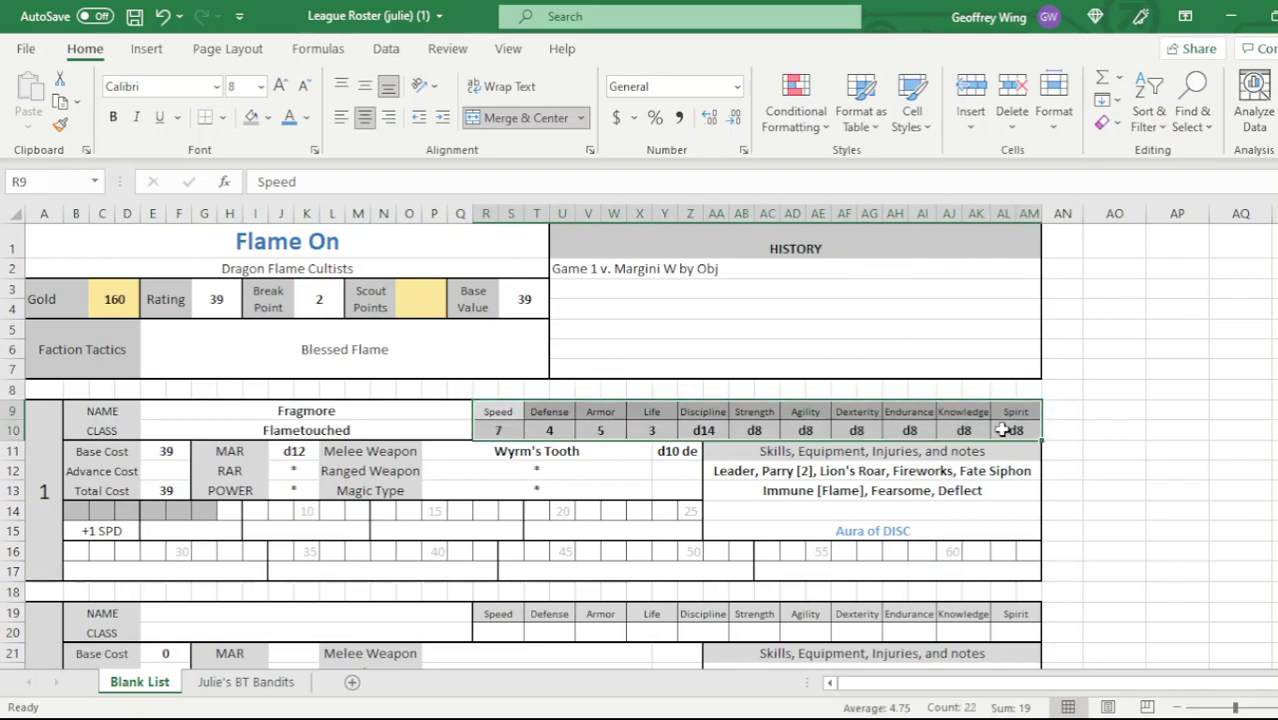
{"action": "left_click", "coordinate": [560, 485]}
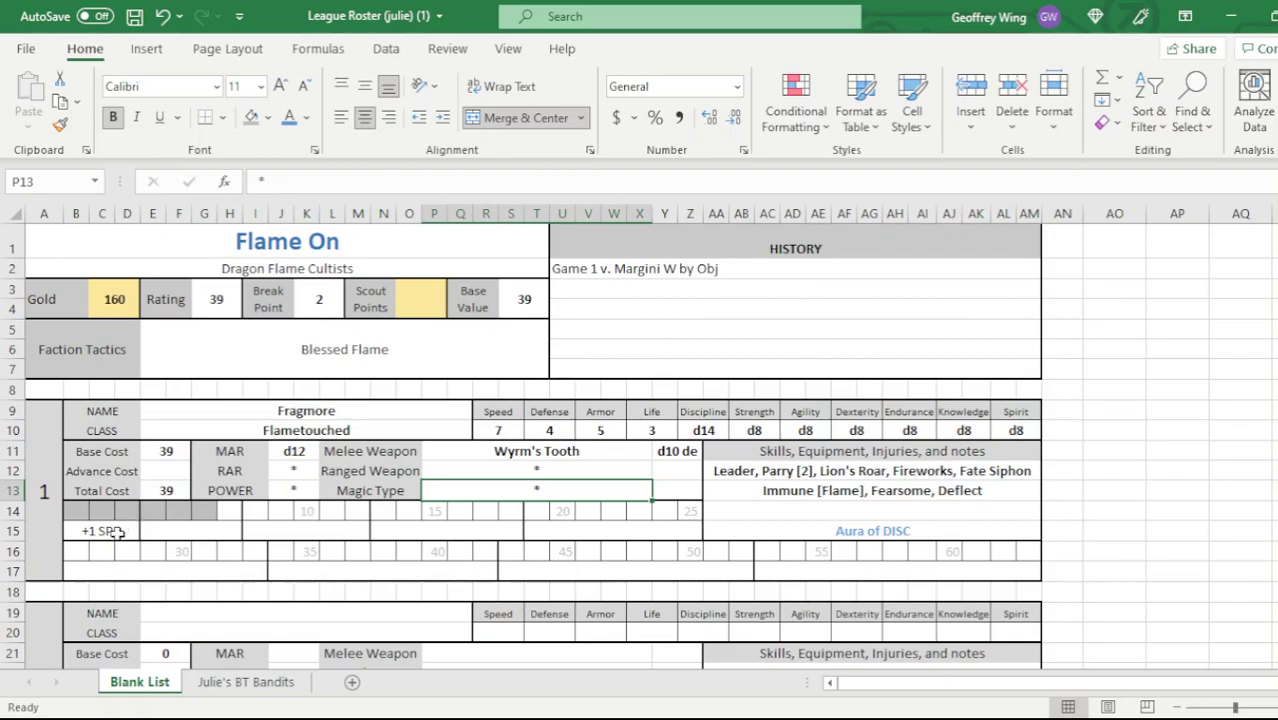
{"action": "left_click_drag", "start_coordinate": [72, 515], "coordinate": [113, 531]}
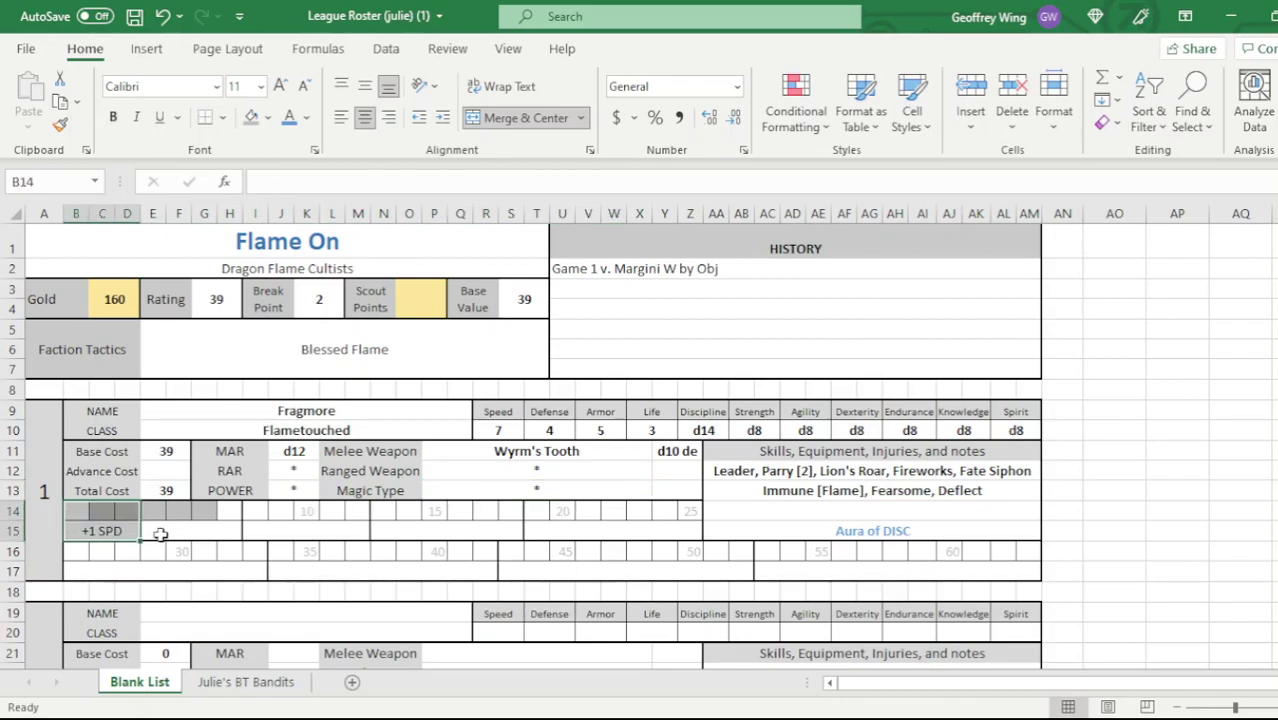
{"action": "left_click", "coordinate": [160, 534]}
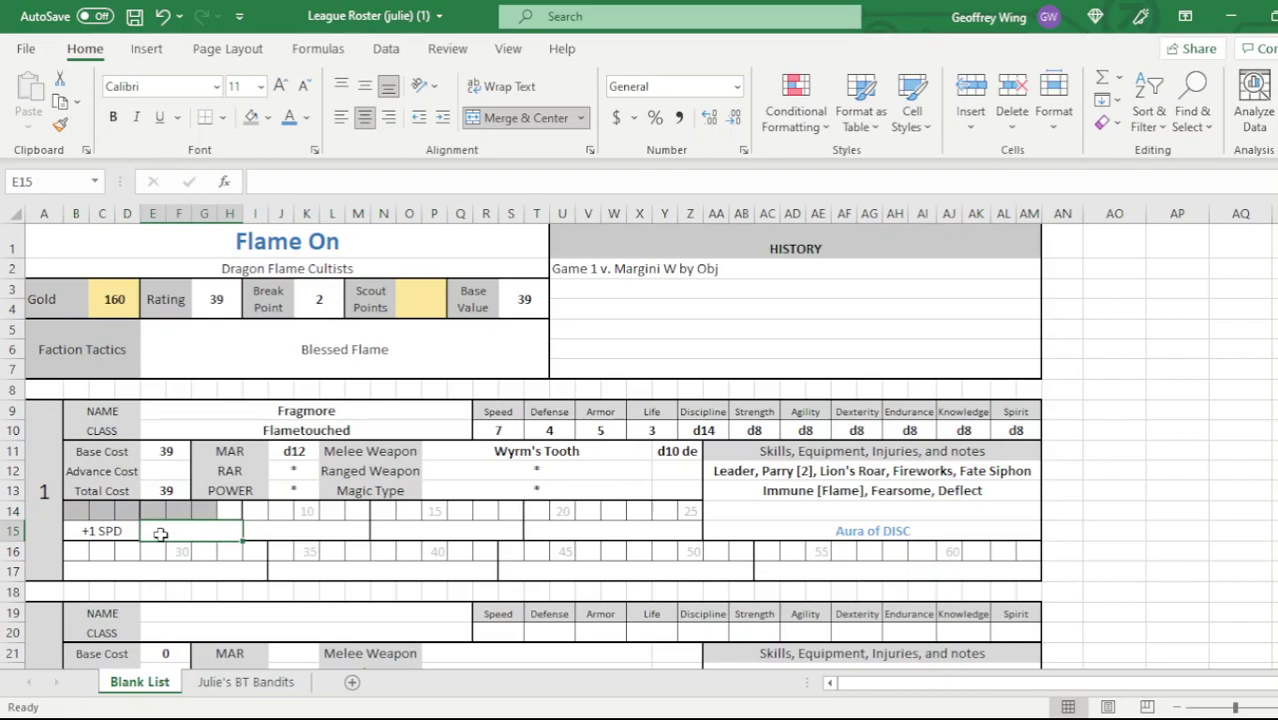
- Enter 6 as Fragmore's Advance Cost in E12
{"action": "left_click", "coordinate": [158, 470]}
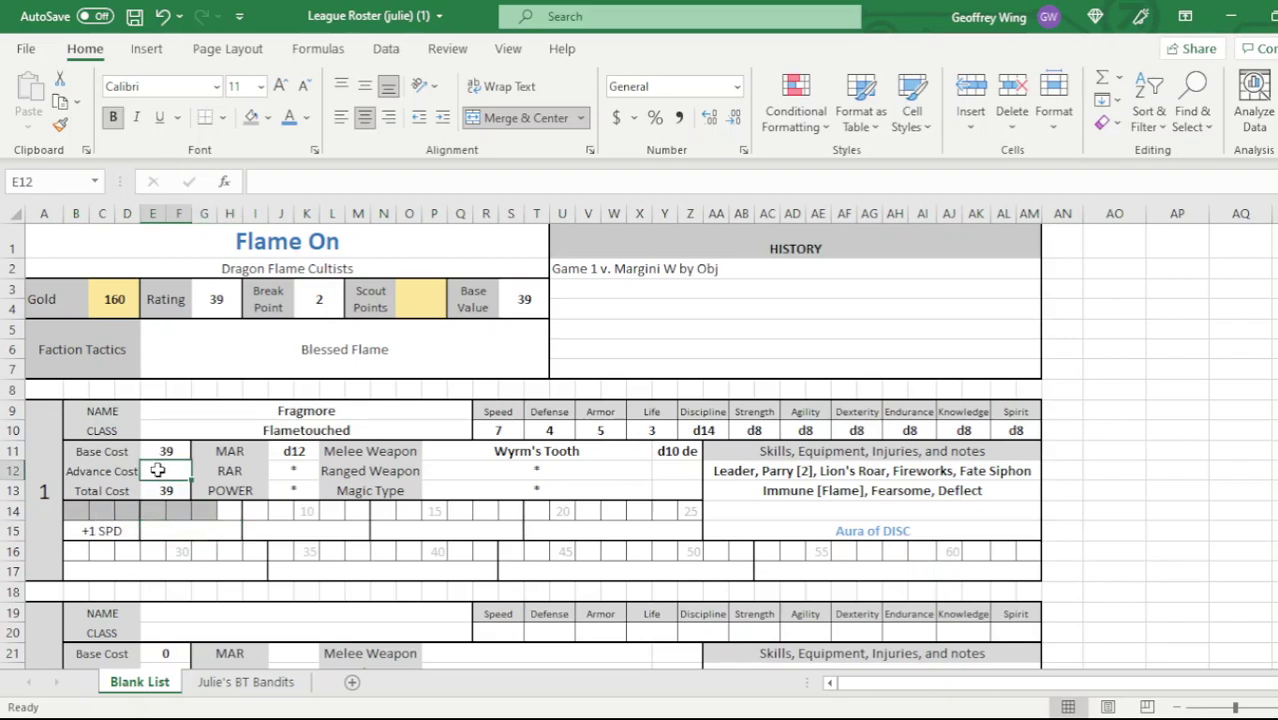
{"action": "type", "text": "\\"}
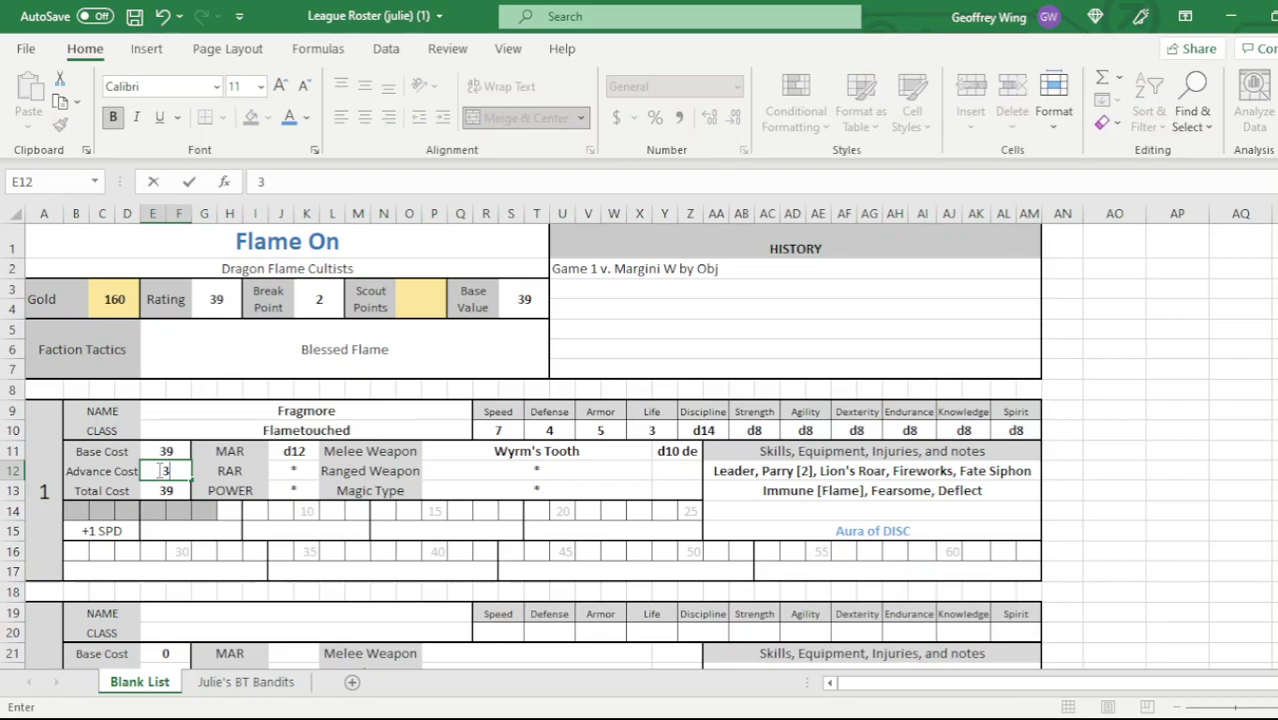
{"action": "key", "text": "BackSpace"}
{"action": "type", "text": "6"}
{"action": "left_click", "coordinate": [304, 524]}
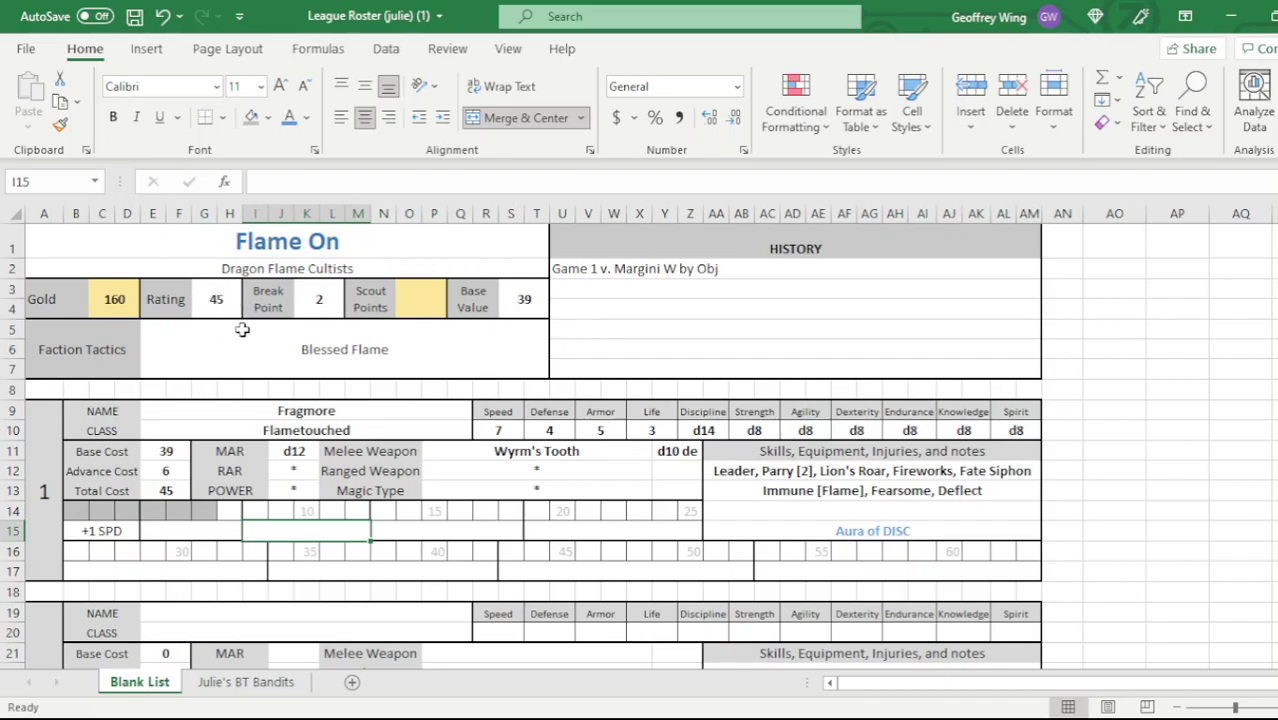
{"action": "left_click", "coordinate": [214, 304]}
{"action": "left_click_drag", "start_coordinate": [165, 299], "coordinate": [202, 300]}
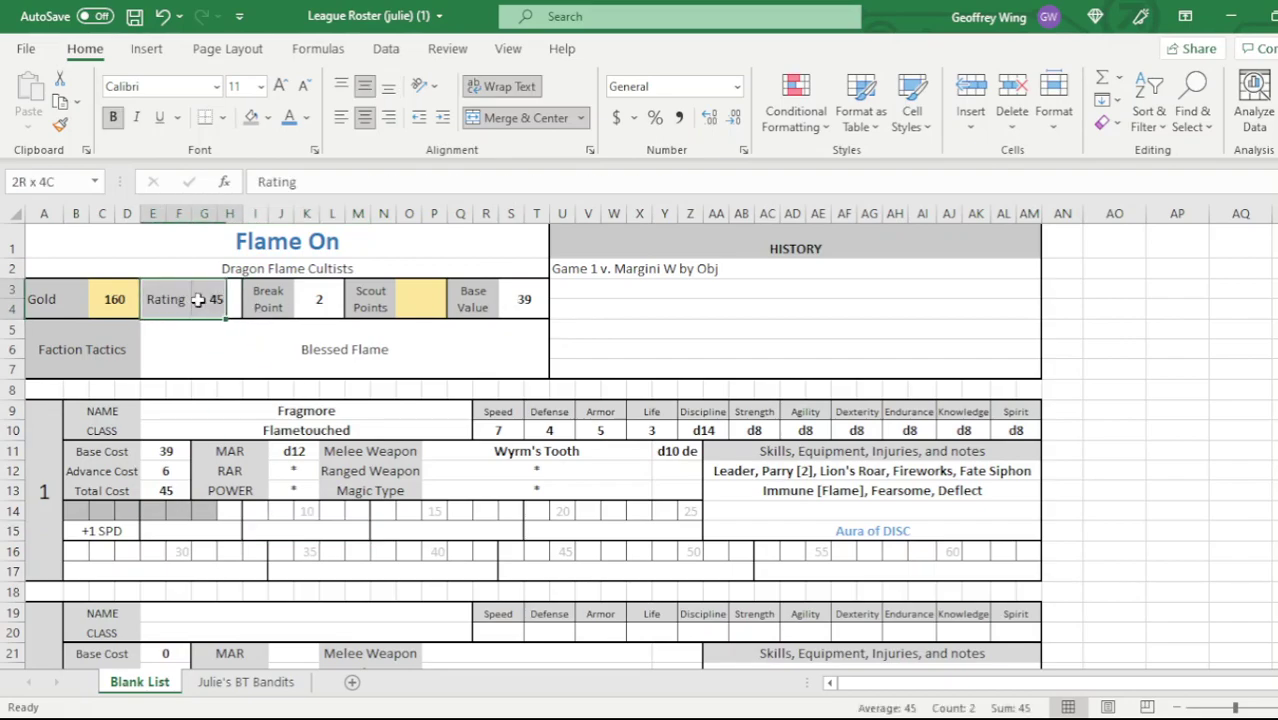
{"action": "left_click", "coordinate": [232, 367]}
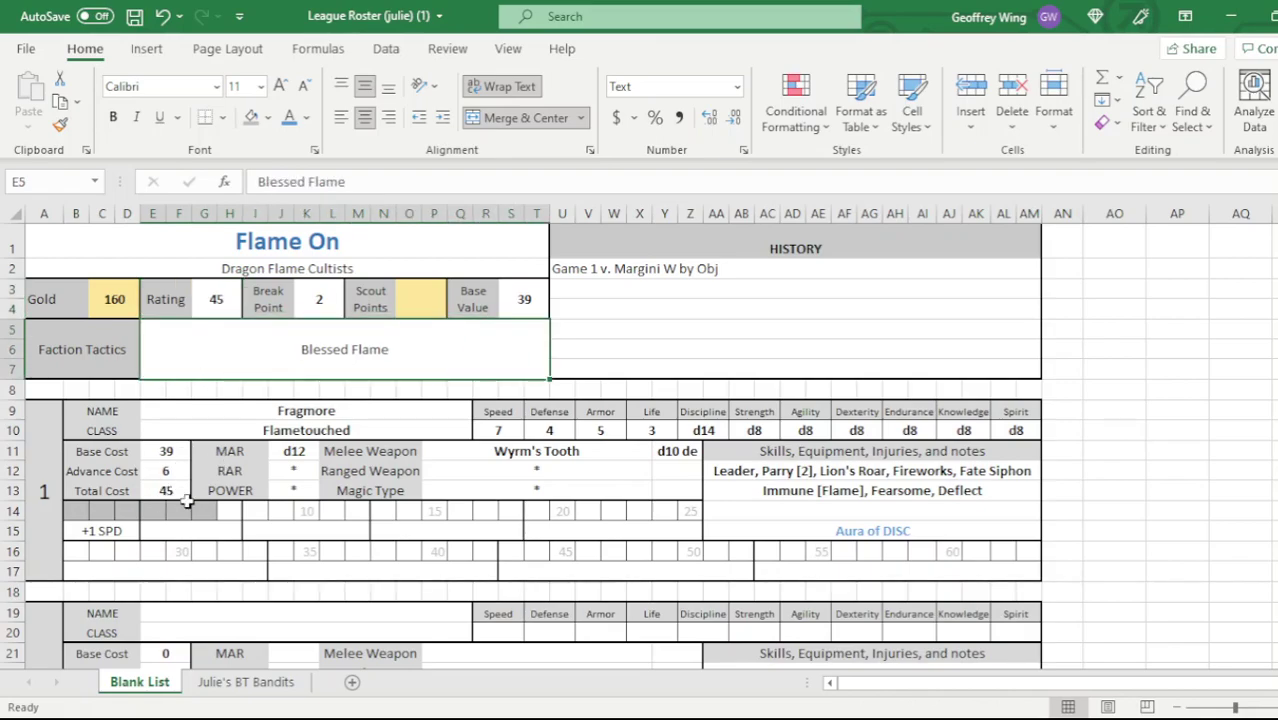
{"action": "scroll", "coordinate": [187, 501], "scroll_direction": "down", "scroll_amount": 1}
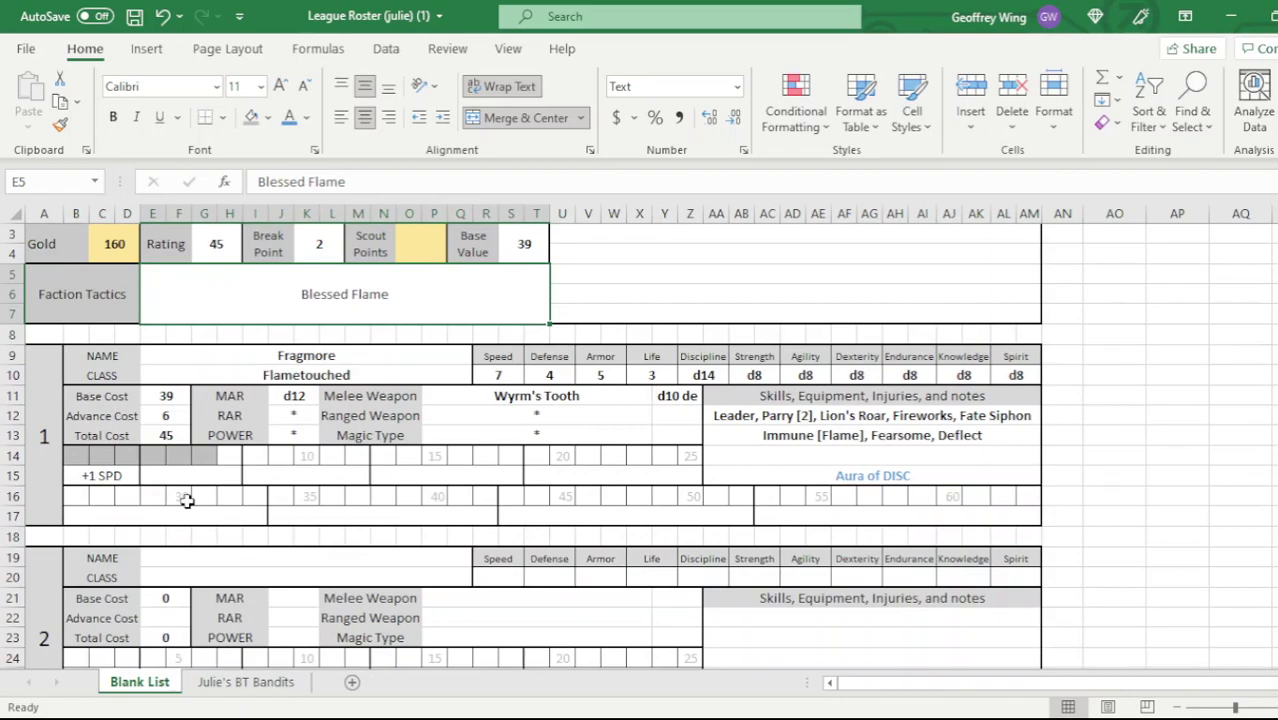
{"action": "scroll", "coordinate": [187, 501], "scroll_direction": "up", "scroll_amount": 1}
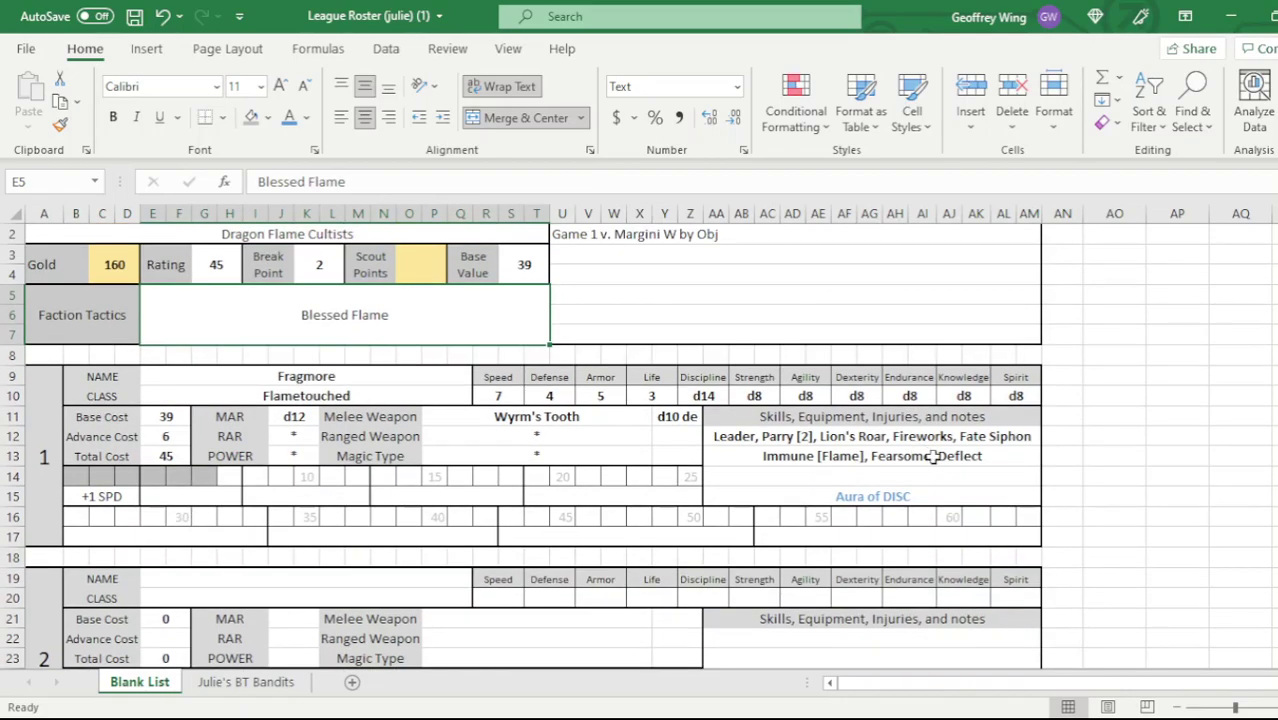
- Append a comma and "Back Injury [-1dl AGL]" in red text after "Aura of DISC" in Fragmore's last notes line, AA15
{"action": "left_click", "coordinate": [930, 500]}
{"action": "double_click", "coordinate": [931, 497]}
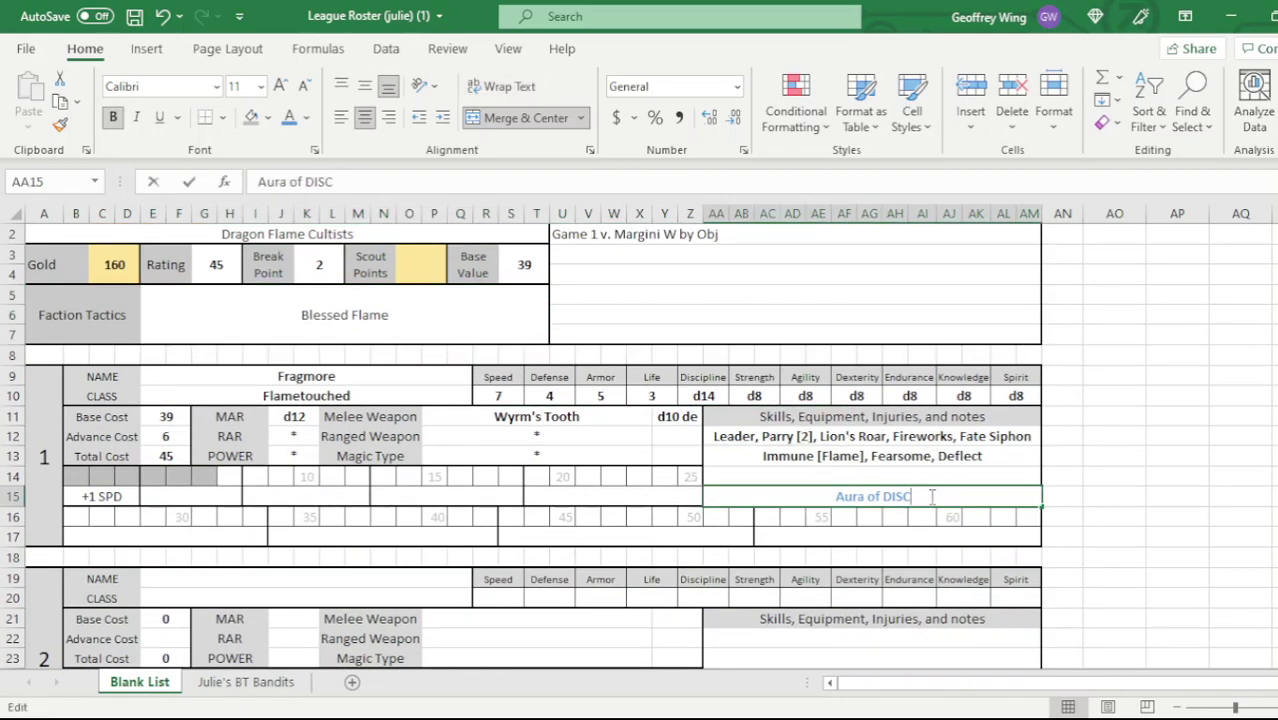
{"action": "type", "text": ","}
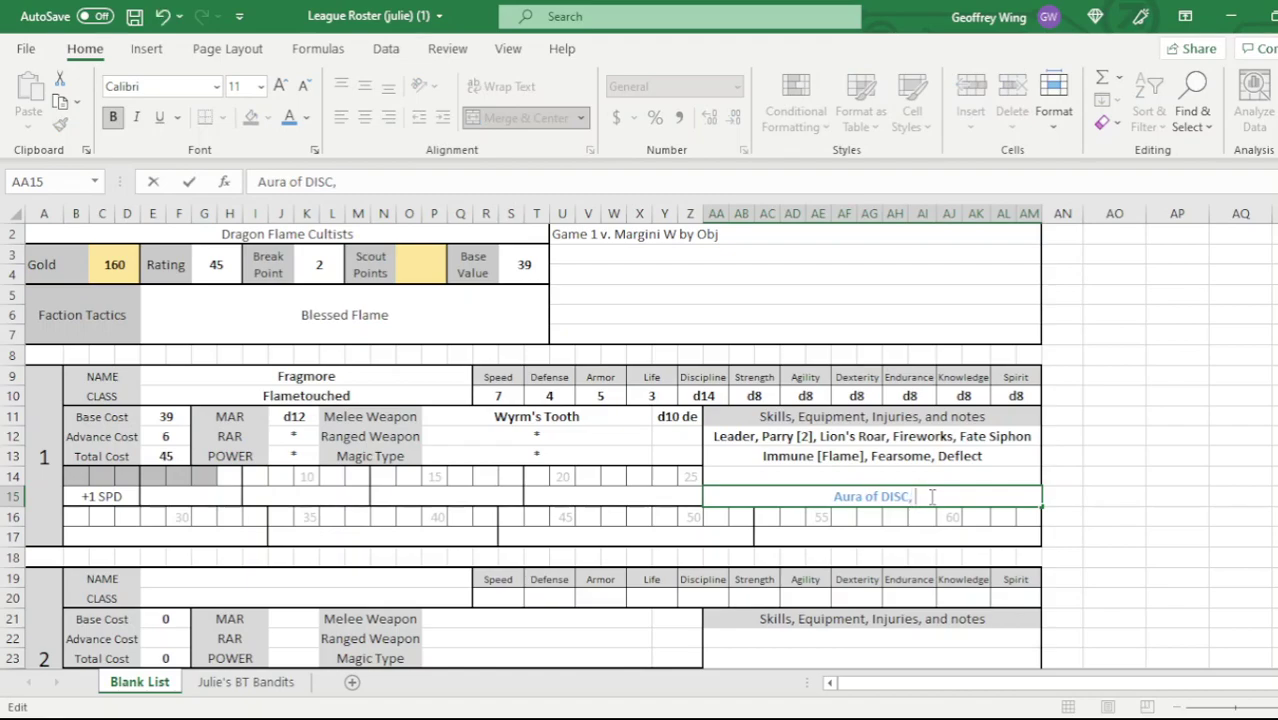
{"action": "left_click", "coordinate": [309, 121]}
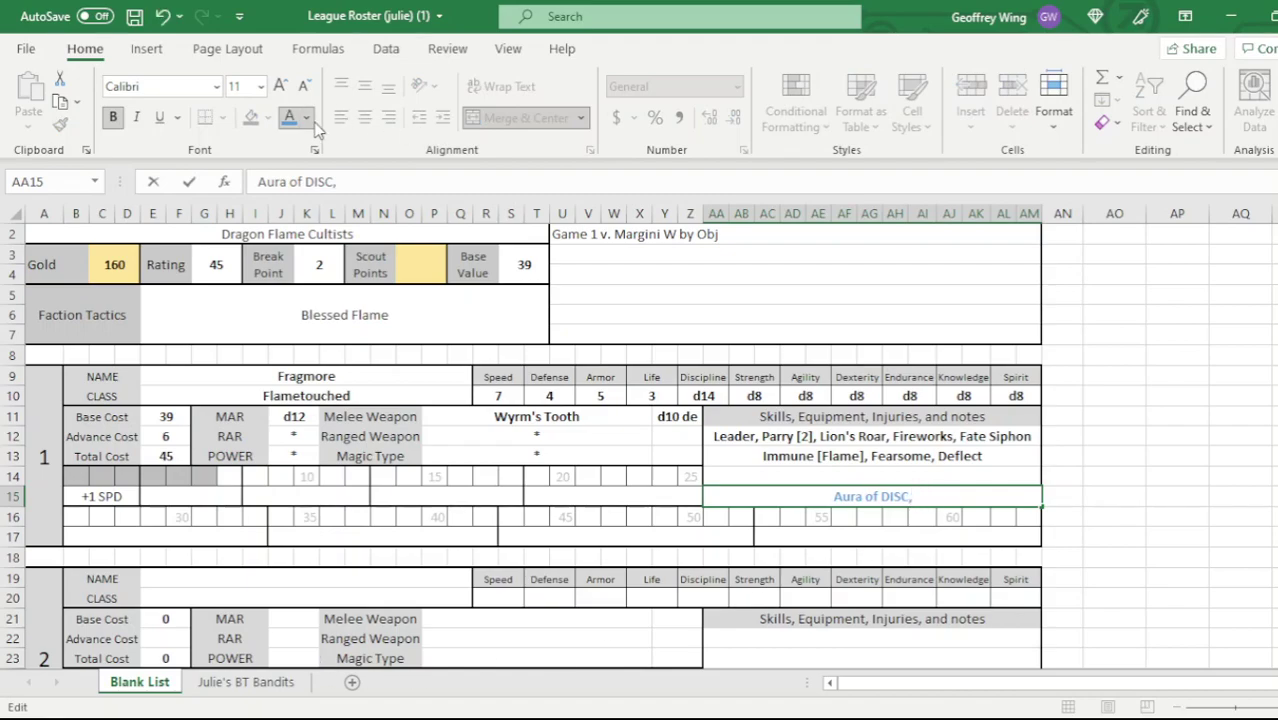
{"action": "left_click", "coordinate": [305, 330]}
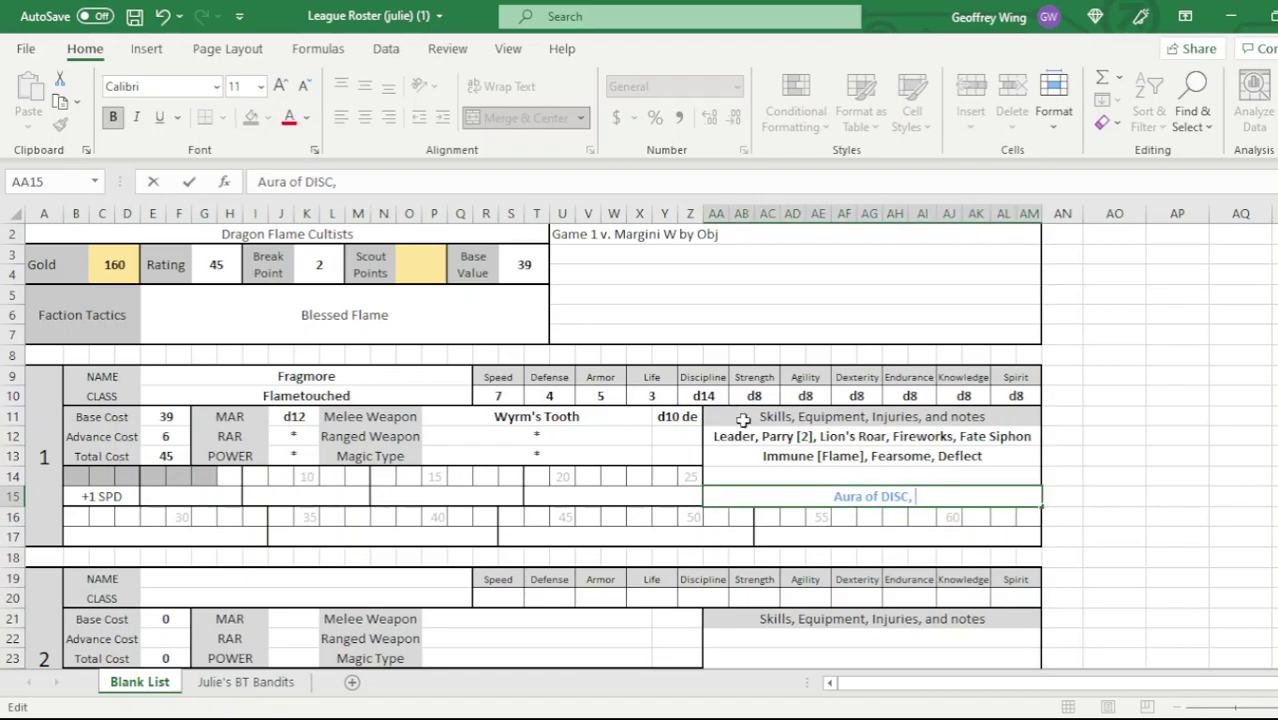
{"action": "type", "text": "Back Inj"}
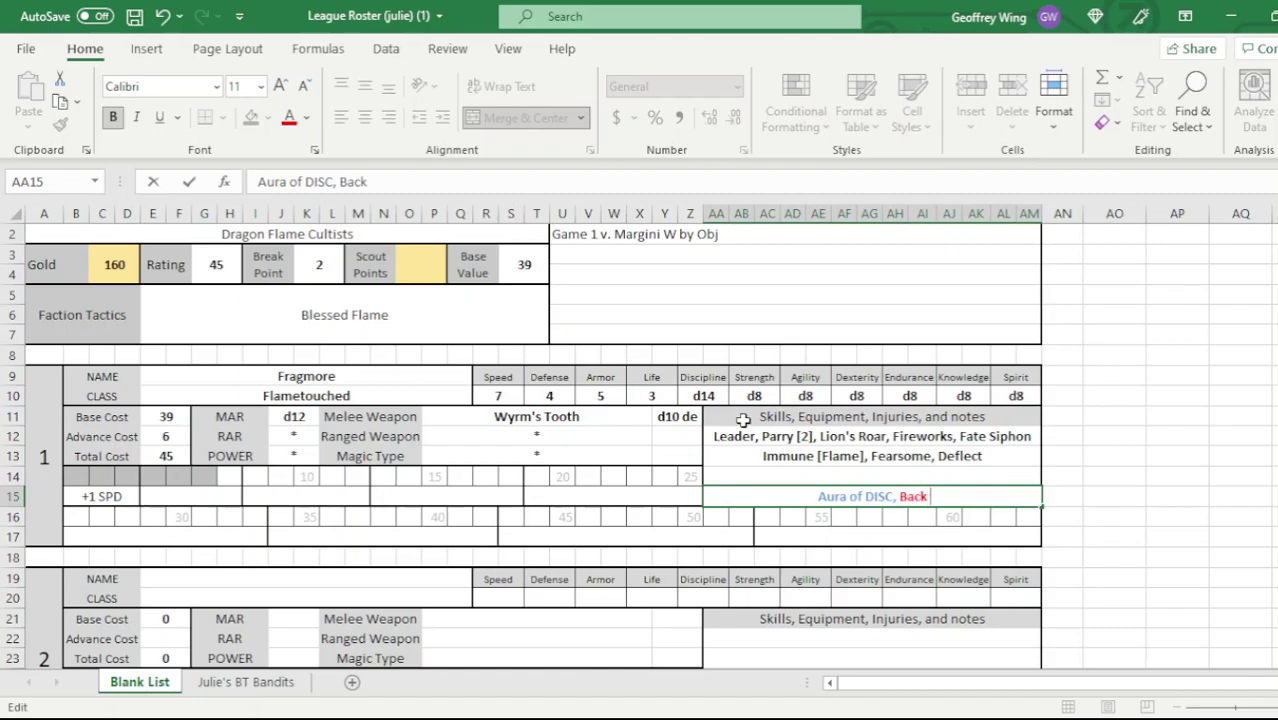
{"action": "type", "text": "ury [-1d] E"}
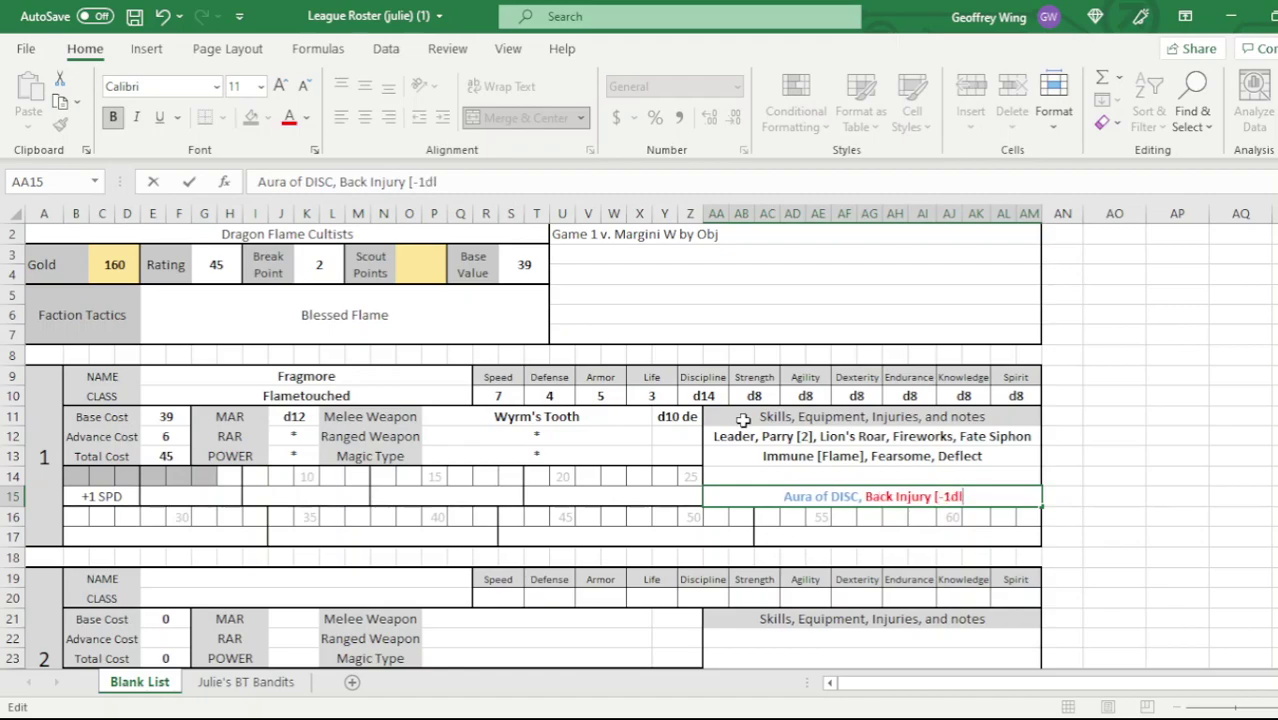
{"action": "type", "text": "nd"}
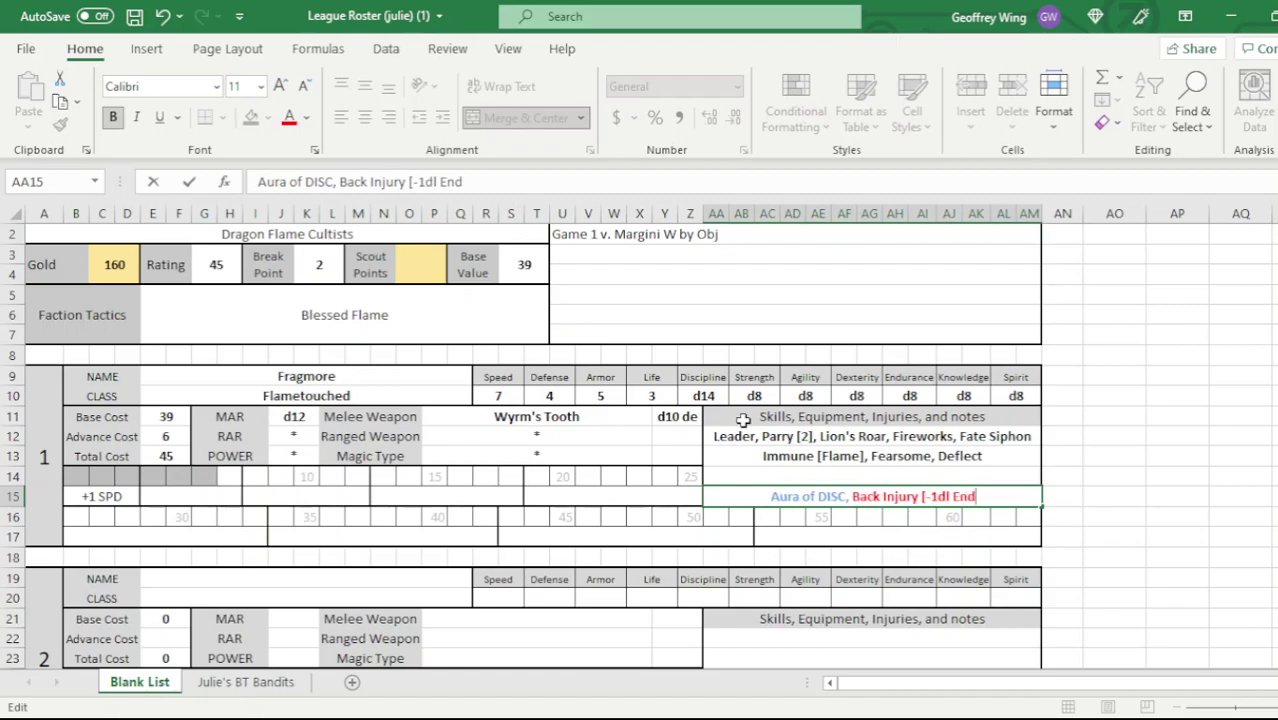
{"action": "key", "text": "BackSpace"}
{"action": "key", "text": "BackSpace"}
{"action": "type", "text": "AGL]"}
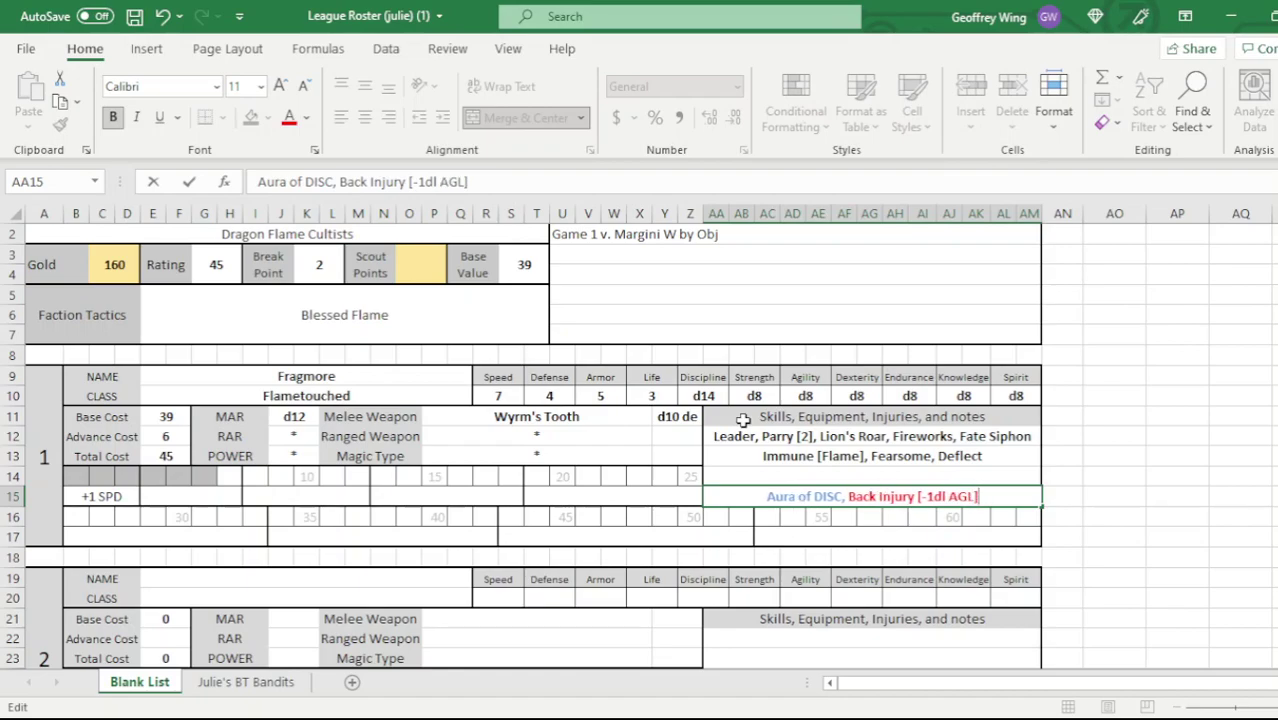
{"action": "left_click", "coordinate": [765, 537]}
- Set Fragmore's Agility to d6 in AD10
{"action": "left_click", "coordinate": [792, 400]}
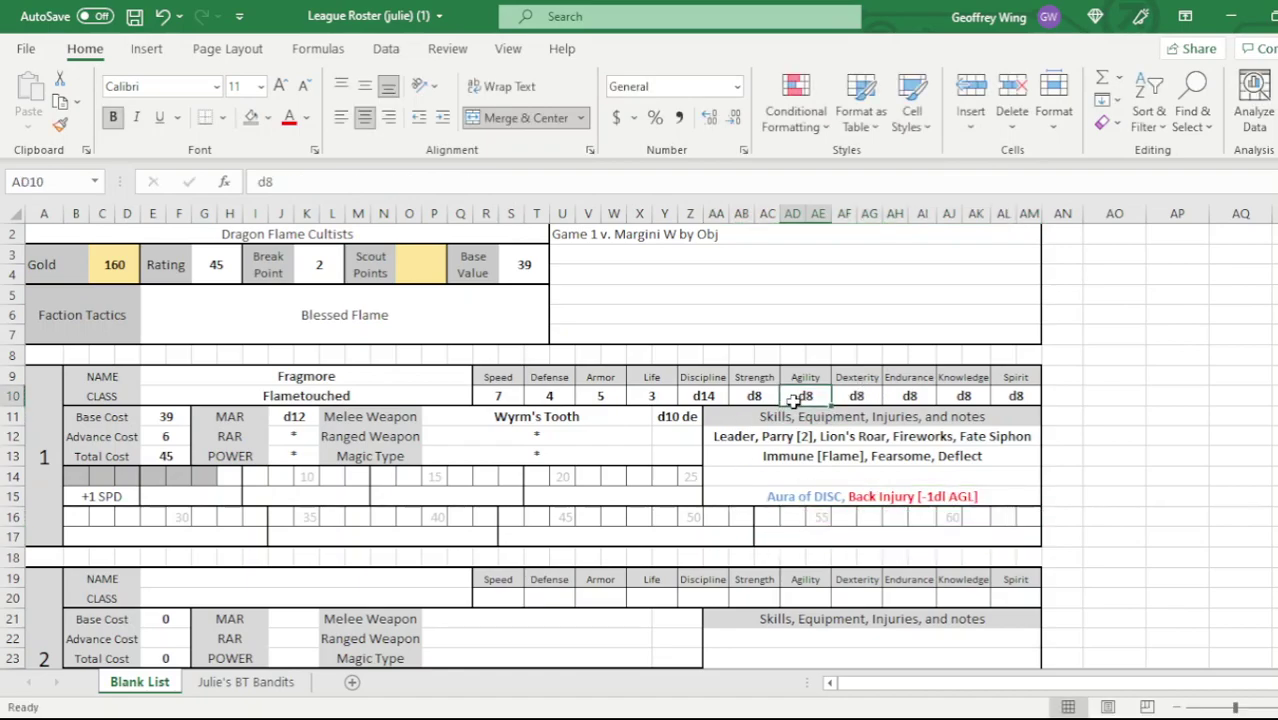
{"action": "type", "text": "d6"}
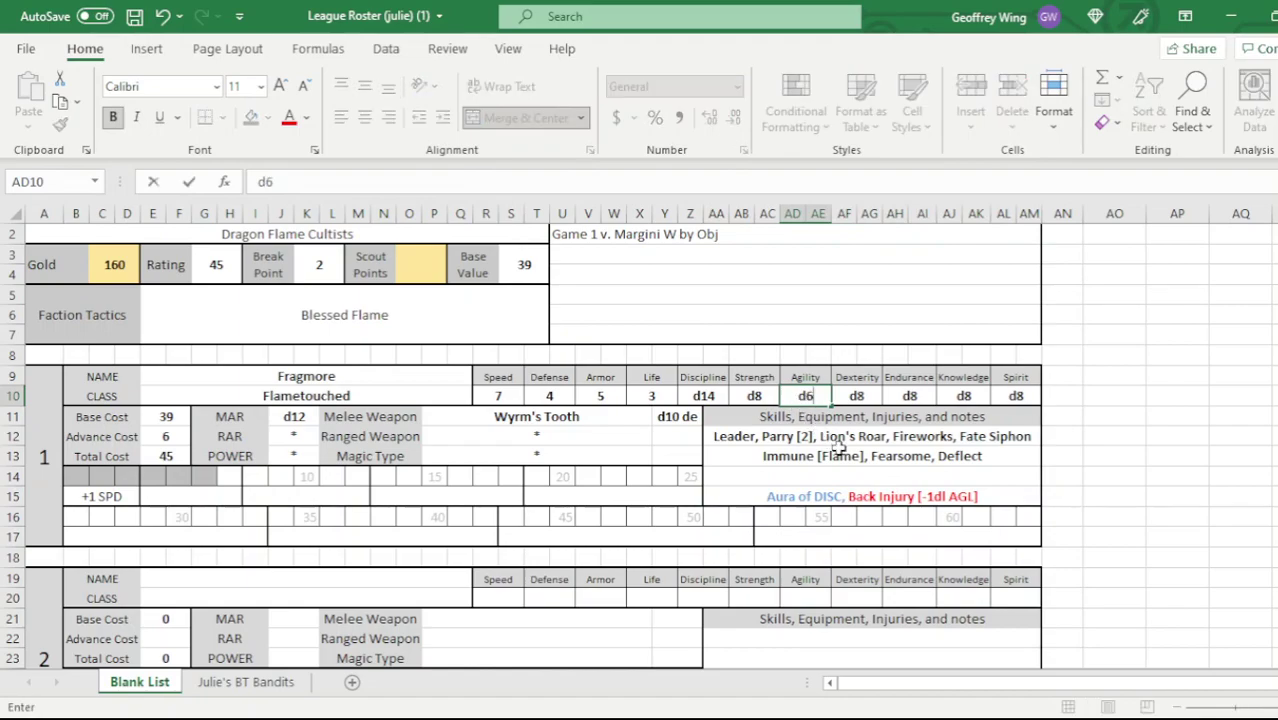
{"action": "left_click", "coordinate": [836, 447]}
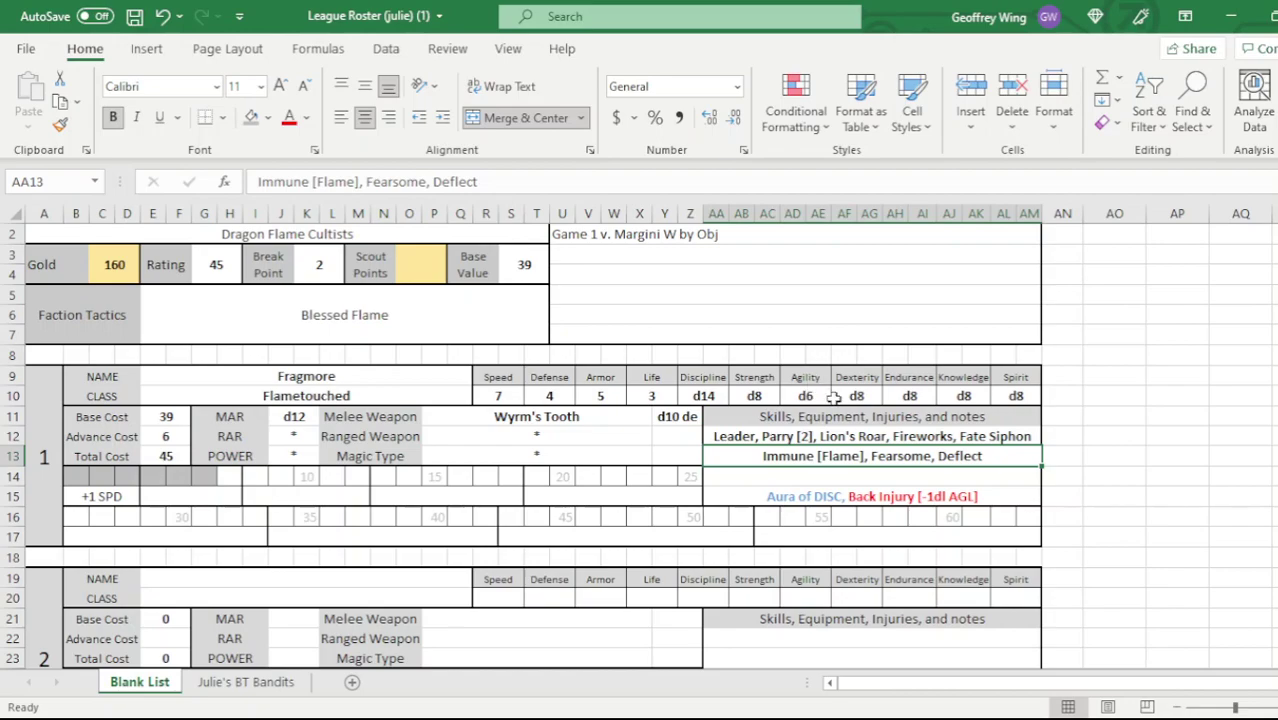
- Enter a Base Cost of 31 and an Advance Cost of 6 for the second roster entry, cells E21 and E22
{"action": "scroll", "coordinate": [833, 397], "scroll_direction": "down", "scroll_amount": 2}
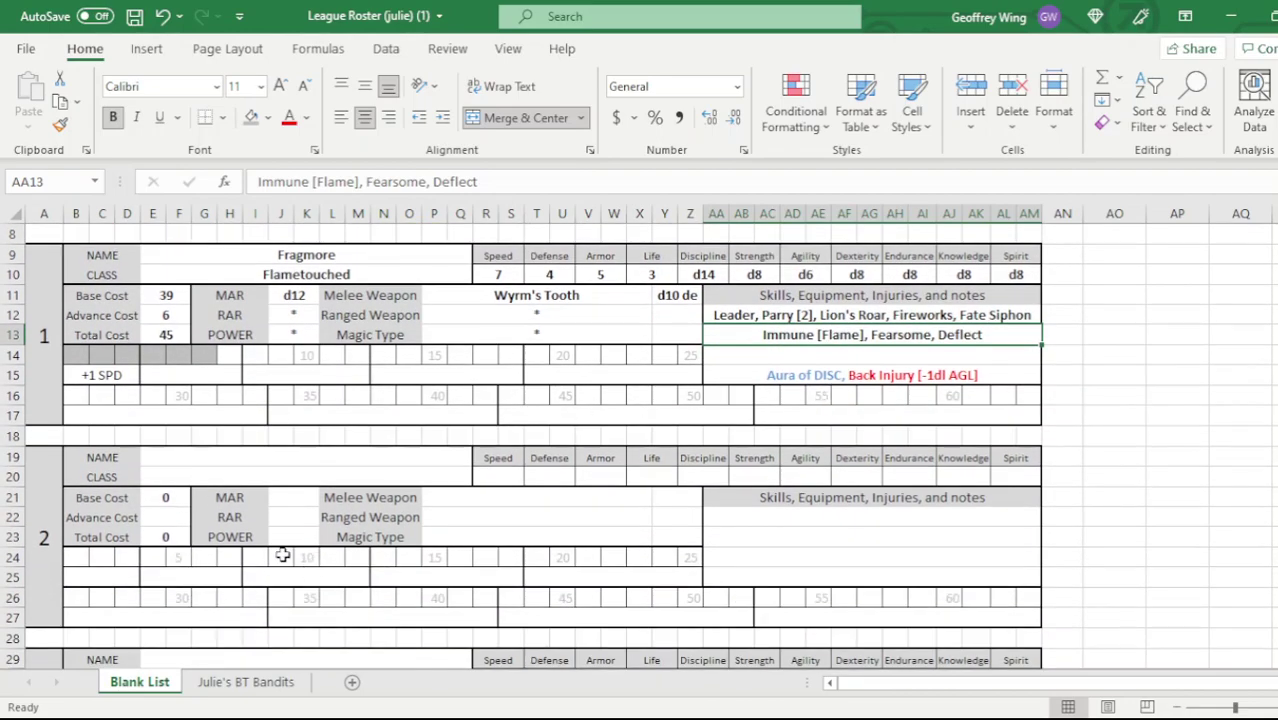
{"action": "left_click", "coordinate": [172, 537]}
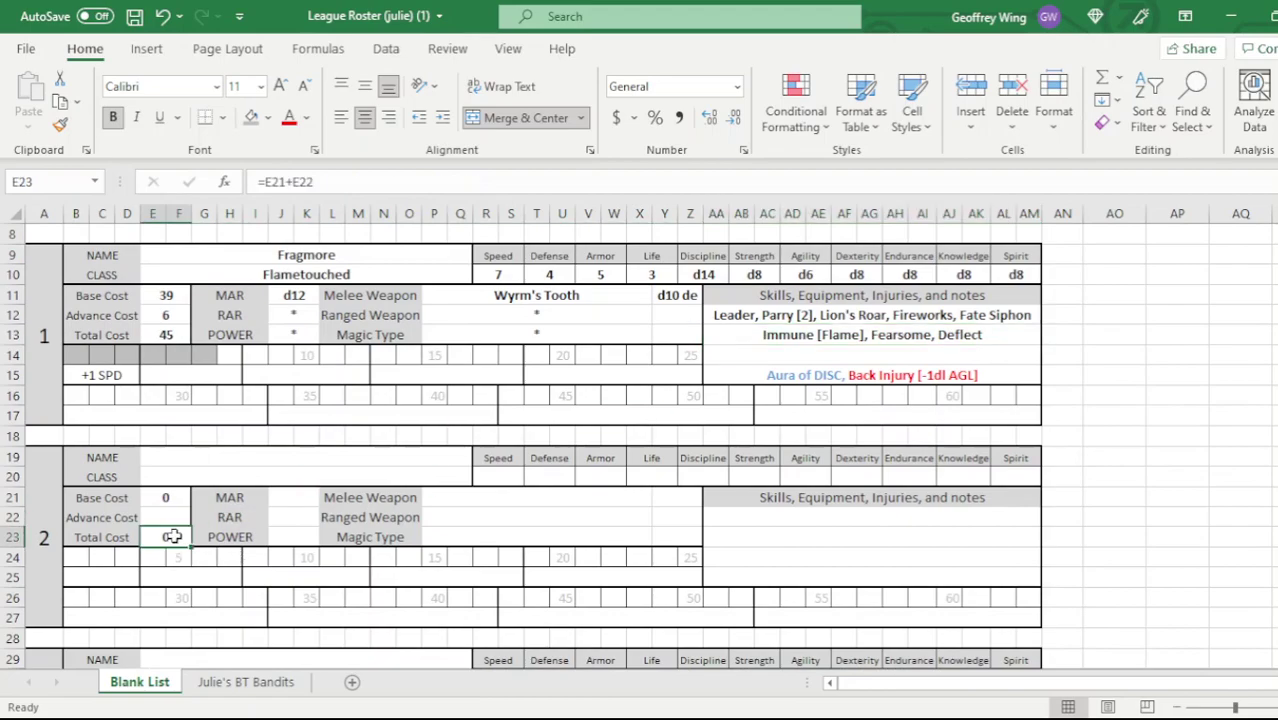
{"action": "left_click", "coordinate": [170, 497]}
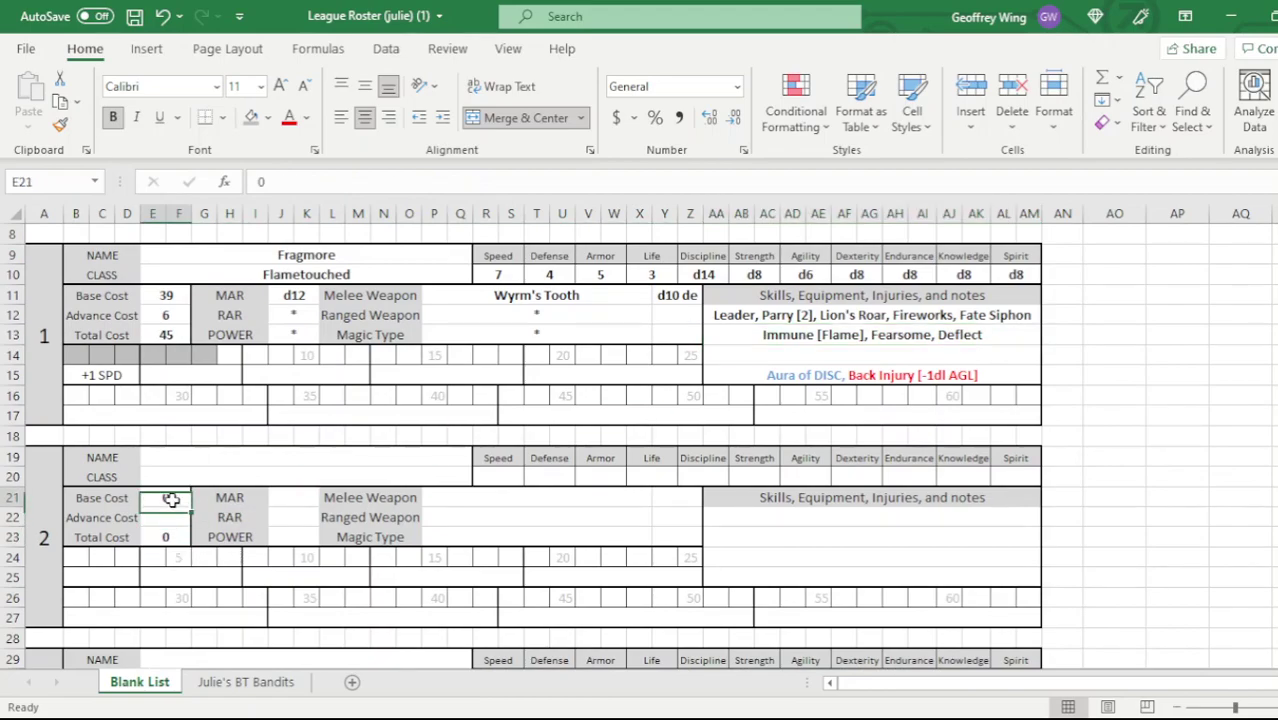
{"action": "type", "text": "31"}
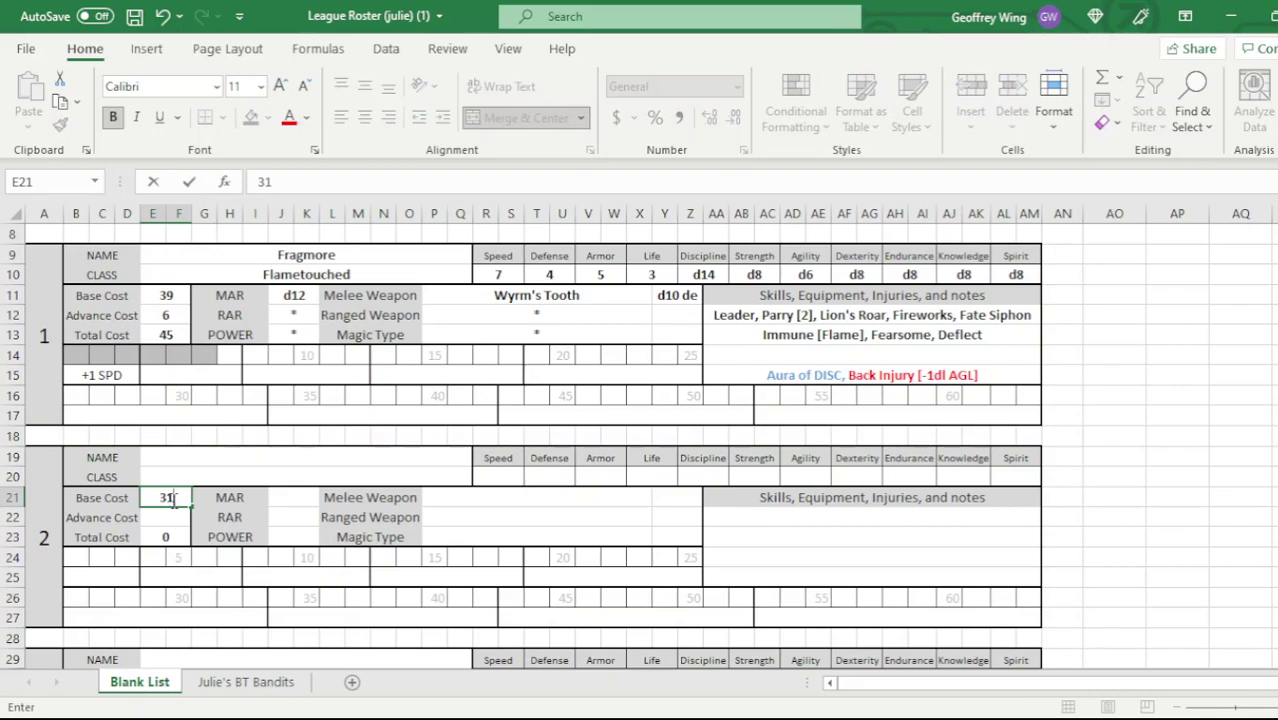
{"action": "left_click", "coordinate": [166, 519]}
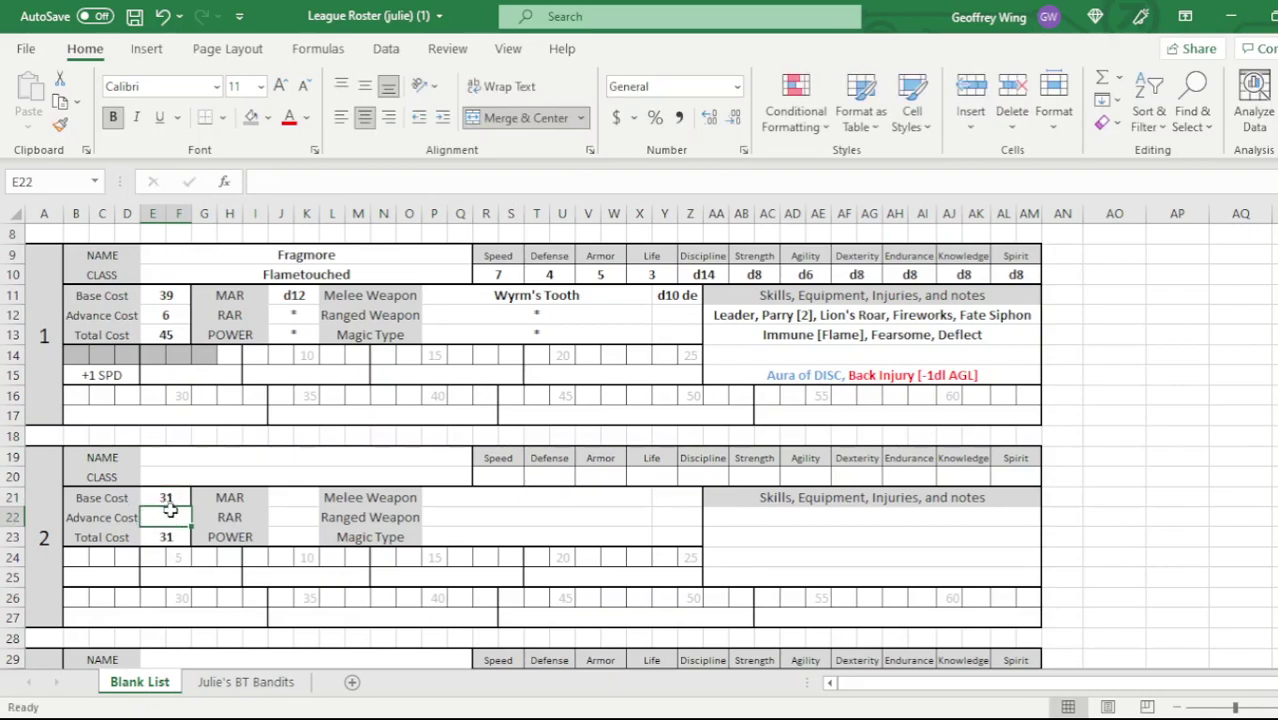
{"action": "type", "text": "6"}
{"action": "left_click", "coordinate": [285, 517]}
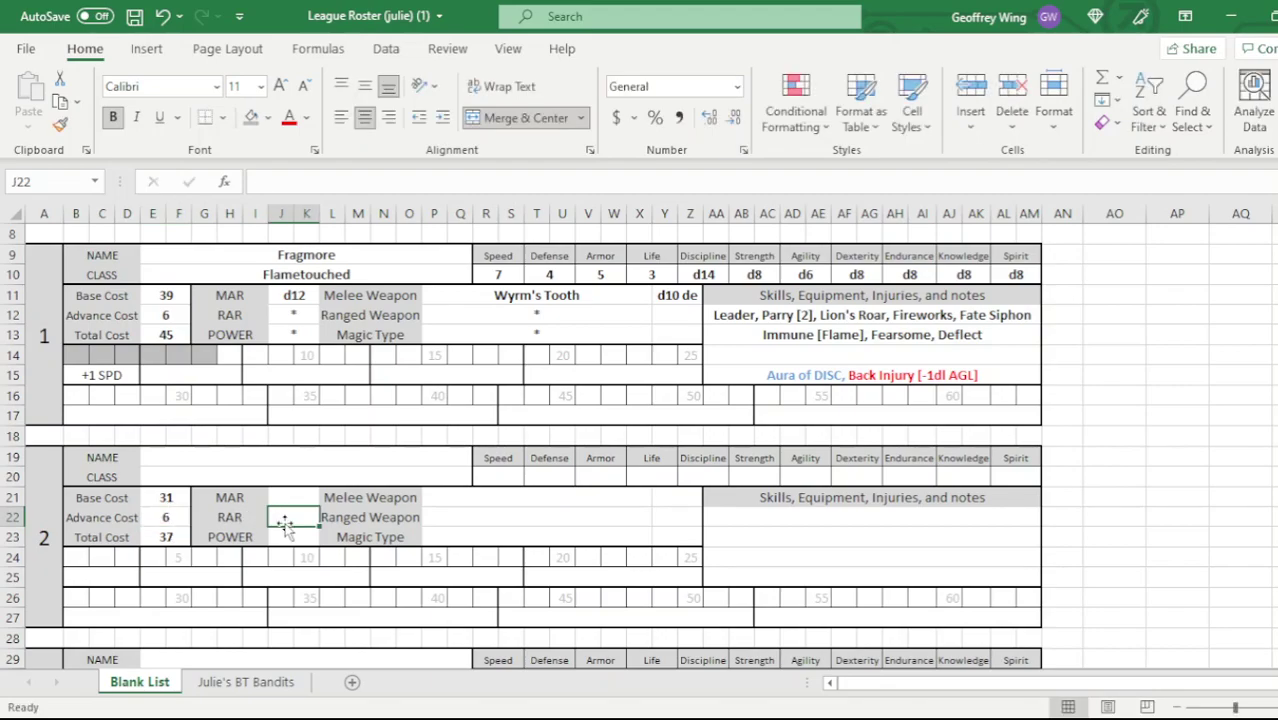
{"action": "scroll", "coordinate": [403, 369], "scroll_direction": "up", "scroll_amount": 3}
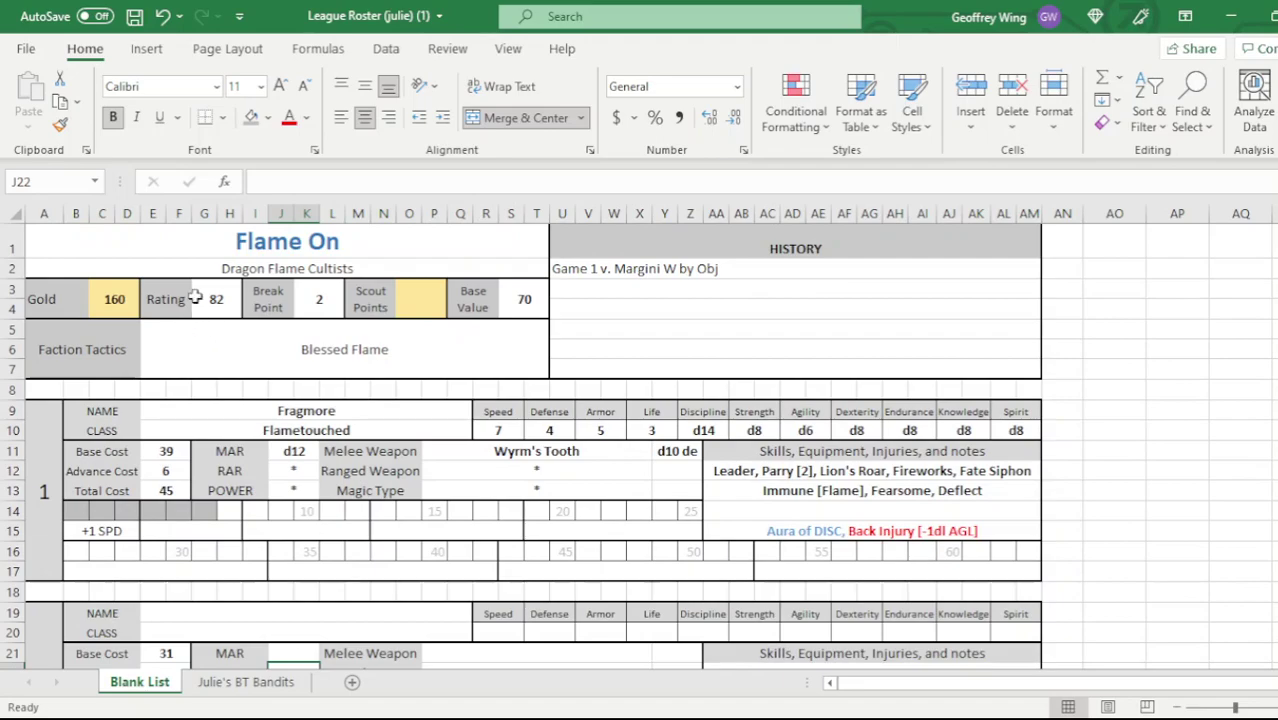
{"action": "left_click_drag", "start_coordinate": [177, 296], "coordinate": [331, 291]}
{"action": "left_click", "coordinate": [270, 358]}
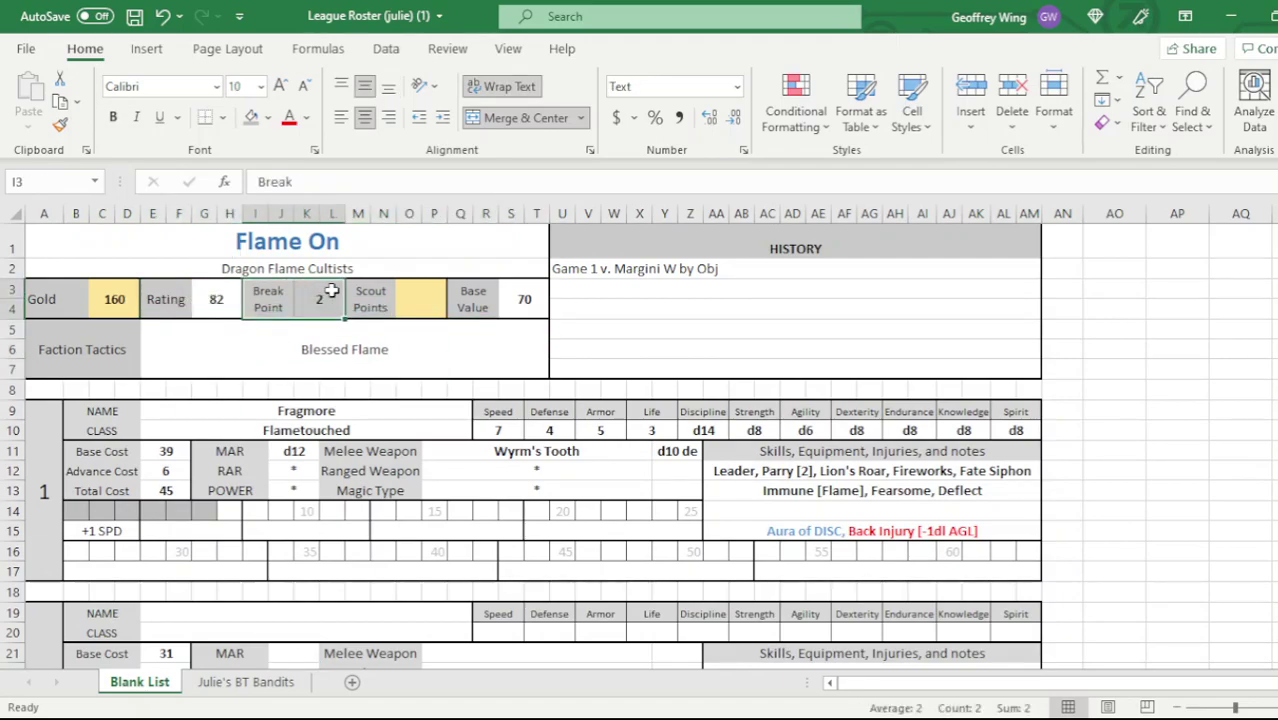
{"action": "left_click", "coordinate": [393, 330]}
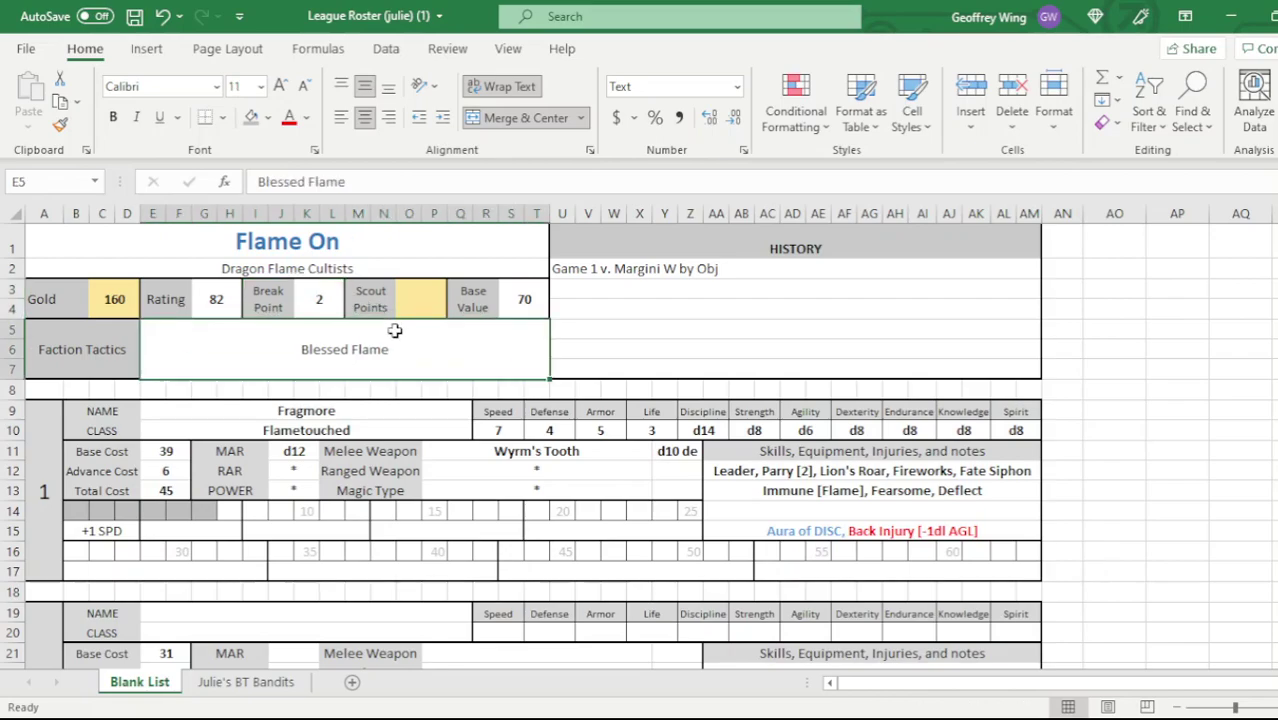
- Enter a Life value of 2 for the second roster entry in X20
{"action": "left_click", "coordinate": [652, 635]}
{"action": "type", "text": "2"}
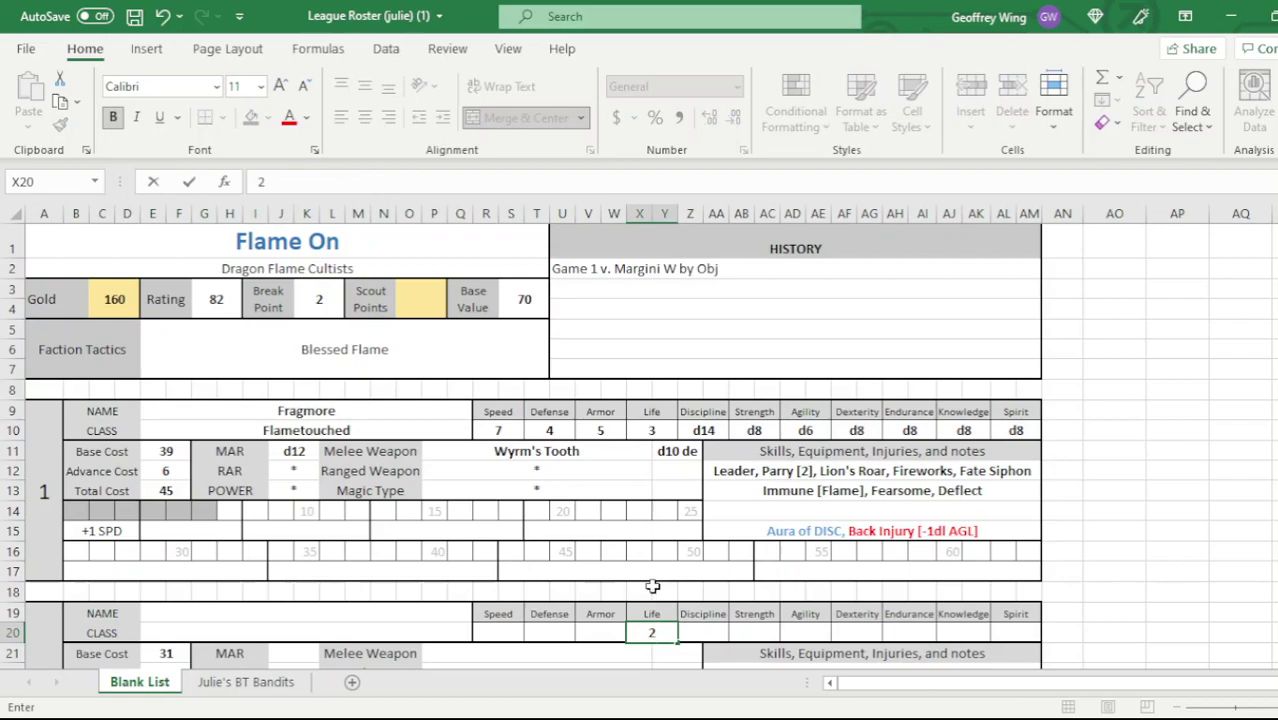
{"action": "left_click", "coordinate": [649, 511]}
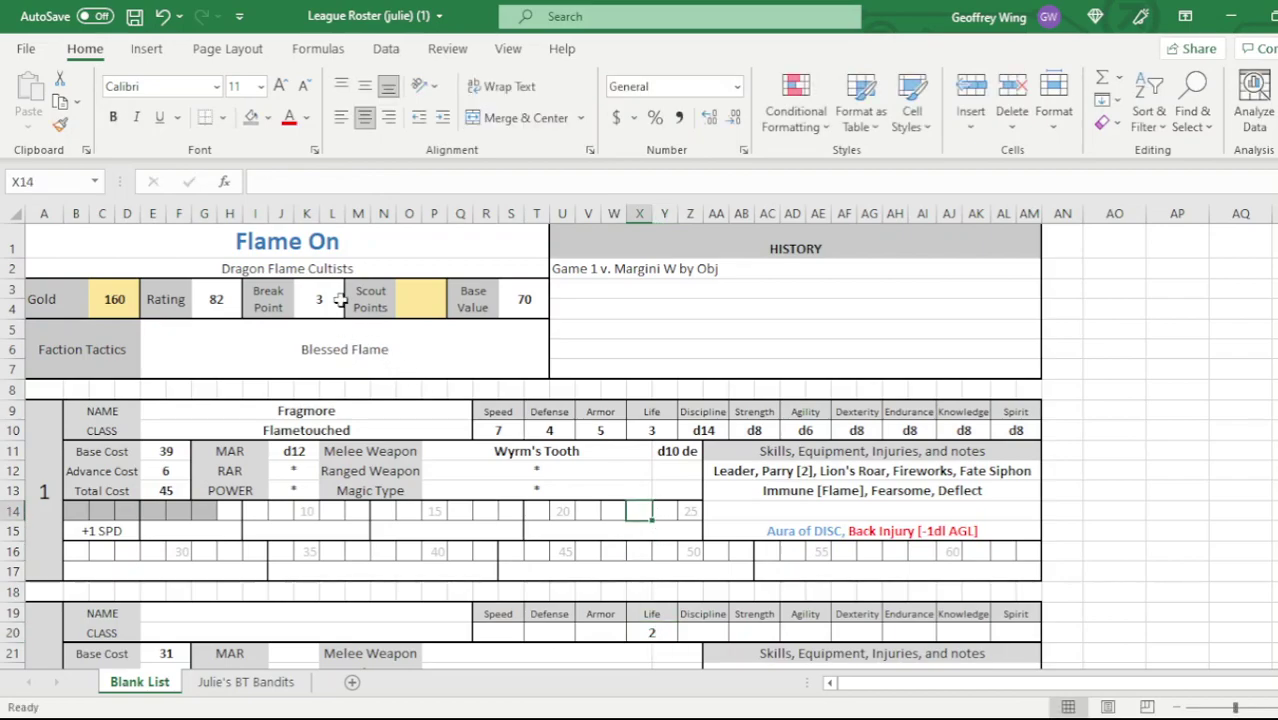
- Examine the Scout Points cell, the Base Value formula, and Fragmore's numbered advancement boxes from H14 to M14
{"action": "left_click", "coordinate": [422, 302]}
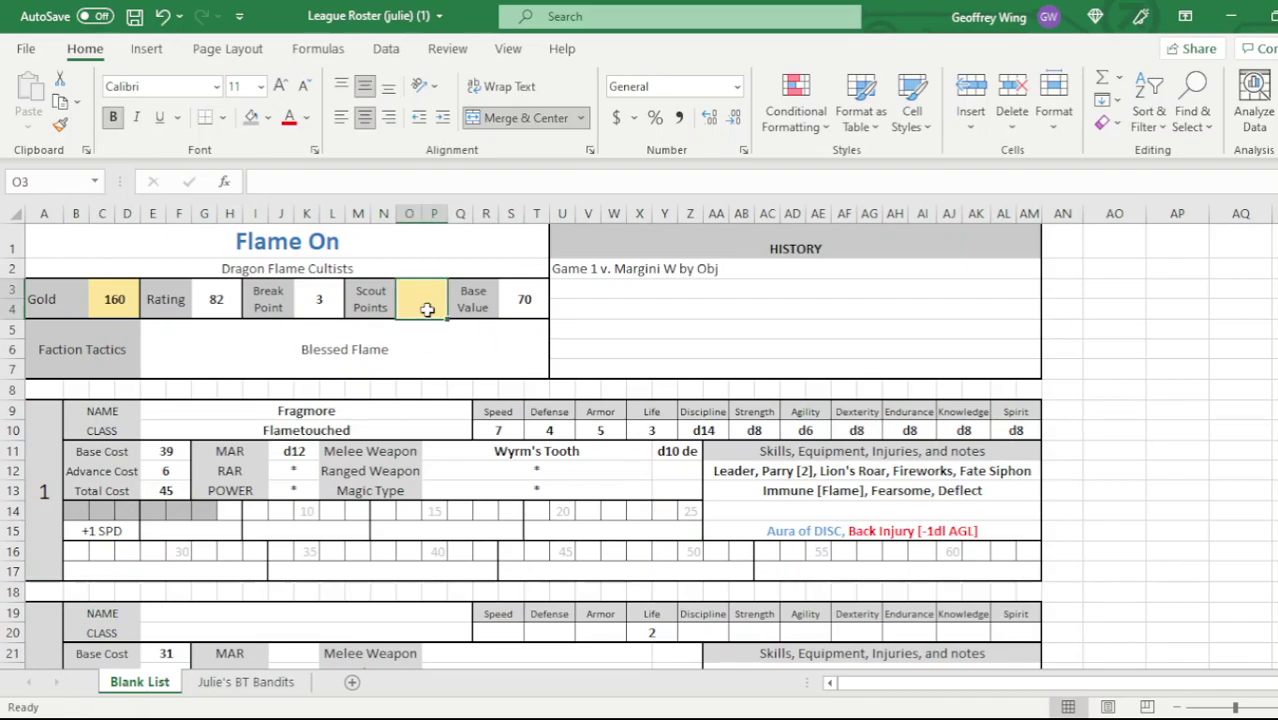
{"action": "left_click", "coordinate": [527, 299]}
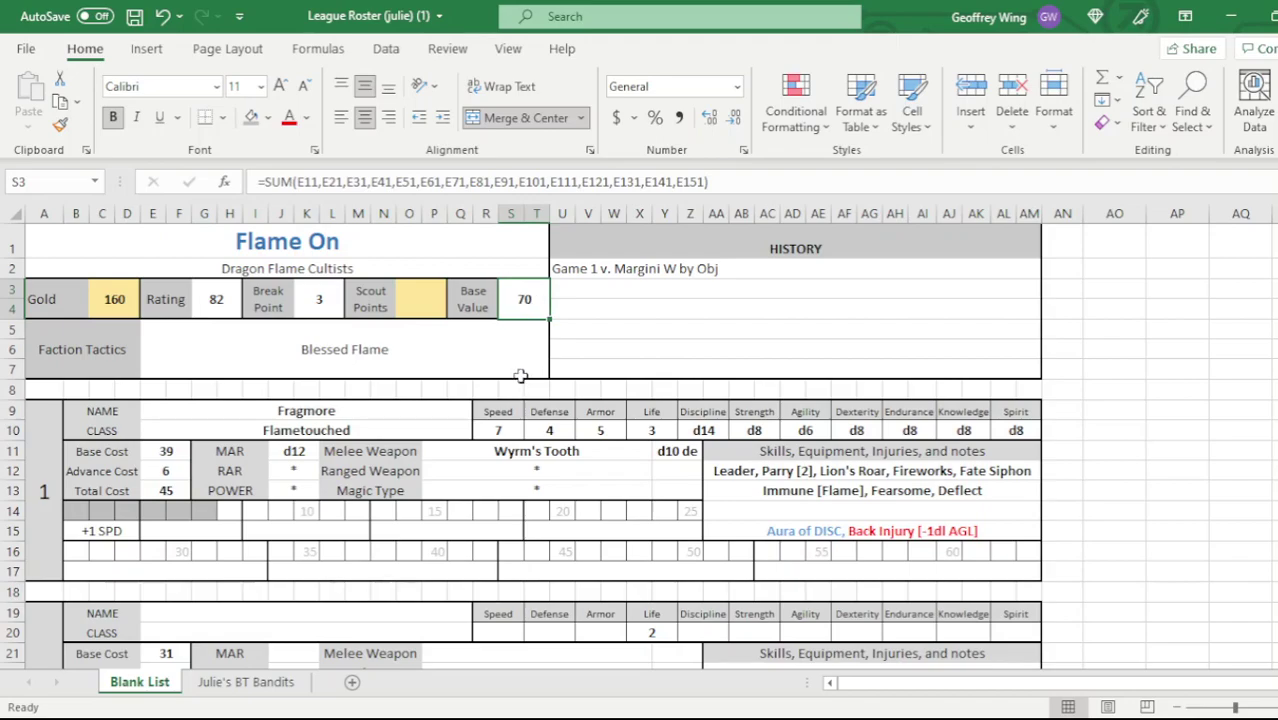
{"action": "scroll", "coordinate": [520, 375], "scroll_direction": "down", "scroll_amount": 1}
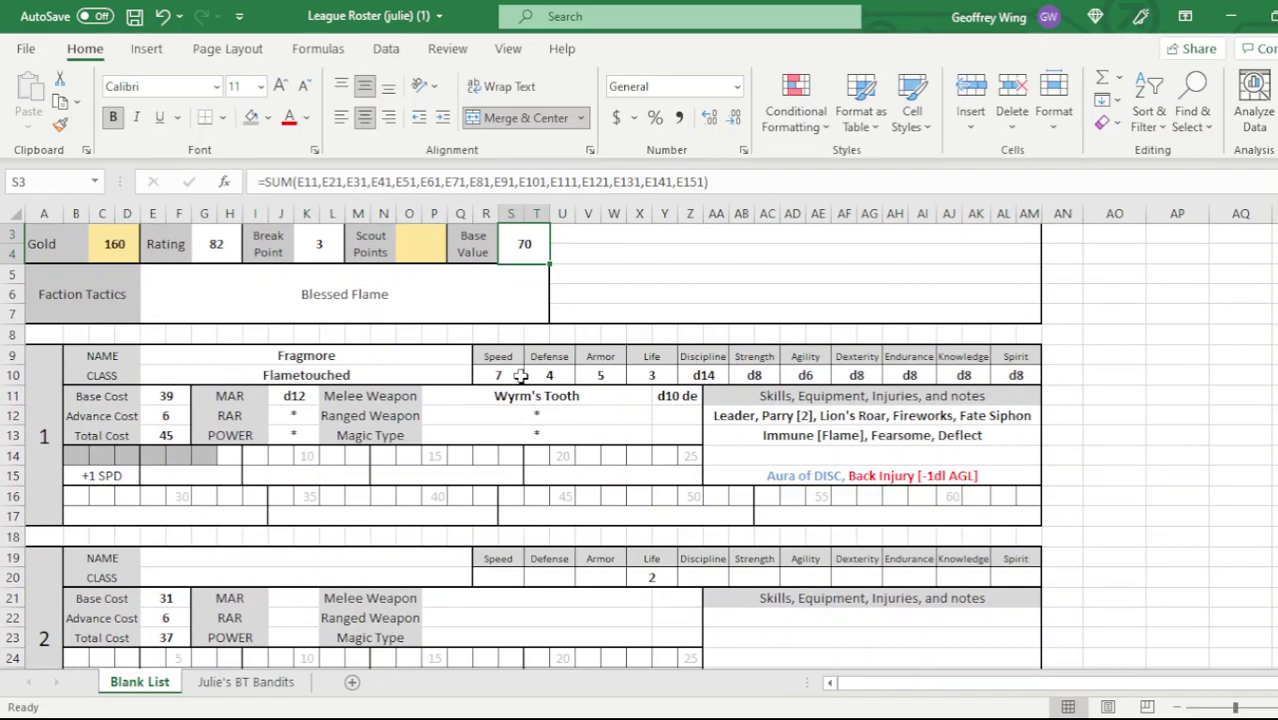
{"action": "scroll", "coordinate": [520, 375], "scroll_direction": "down", "scroll_amount": 1}
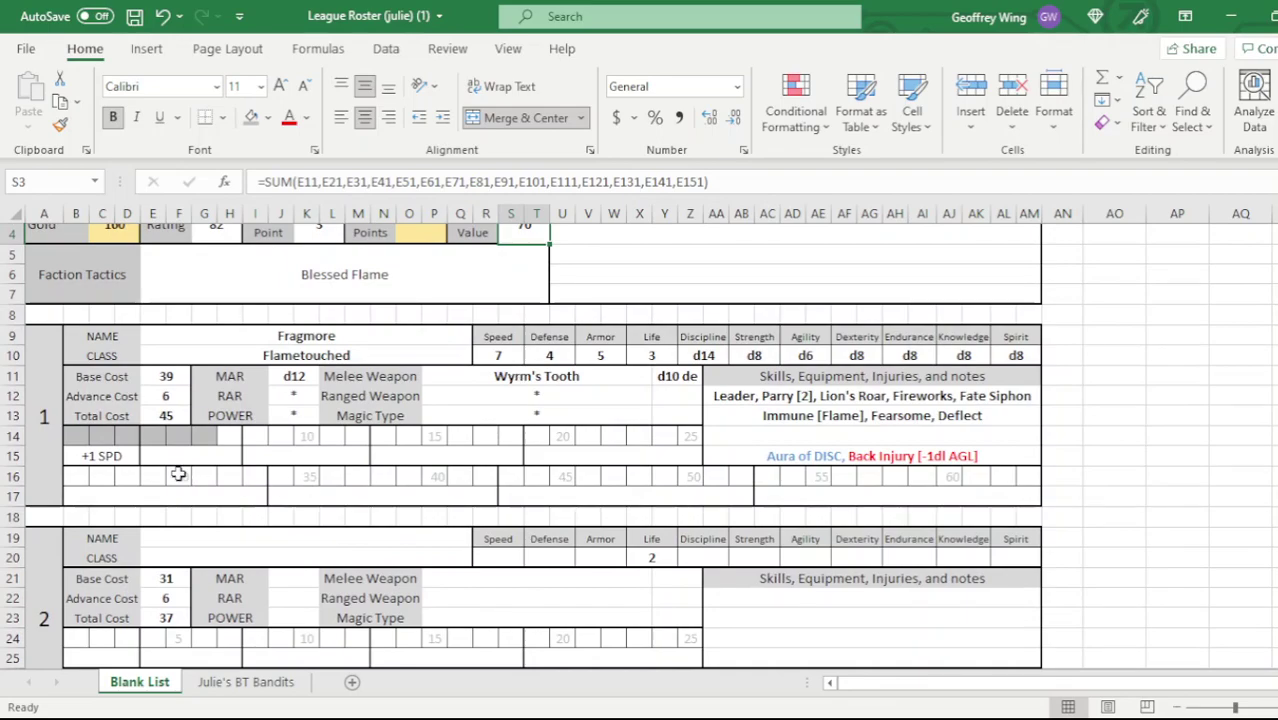
{"action": "left_click", "coordinate": [231, 434]}
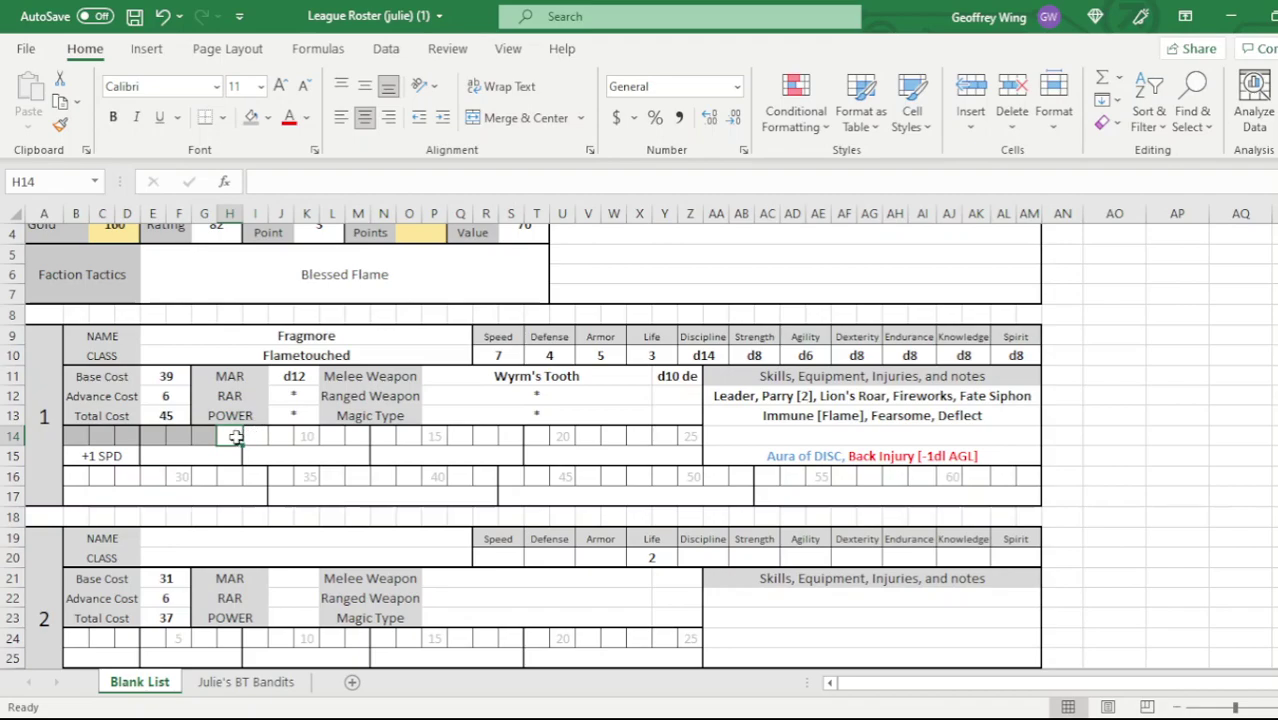
{"action": "left_click", "coordinate": [258, 435]}
{"action": "left_click", "coordinate": [284, 436]}
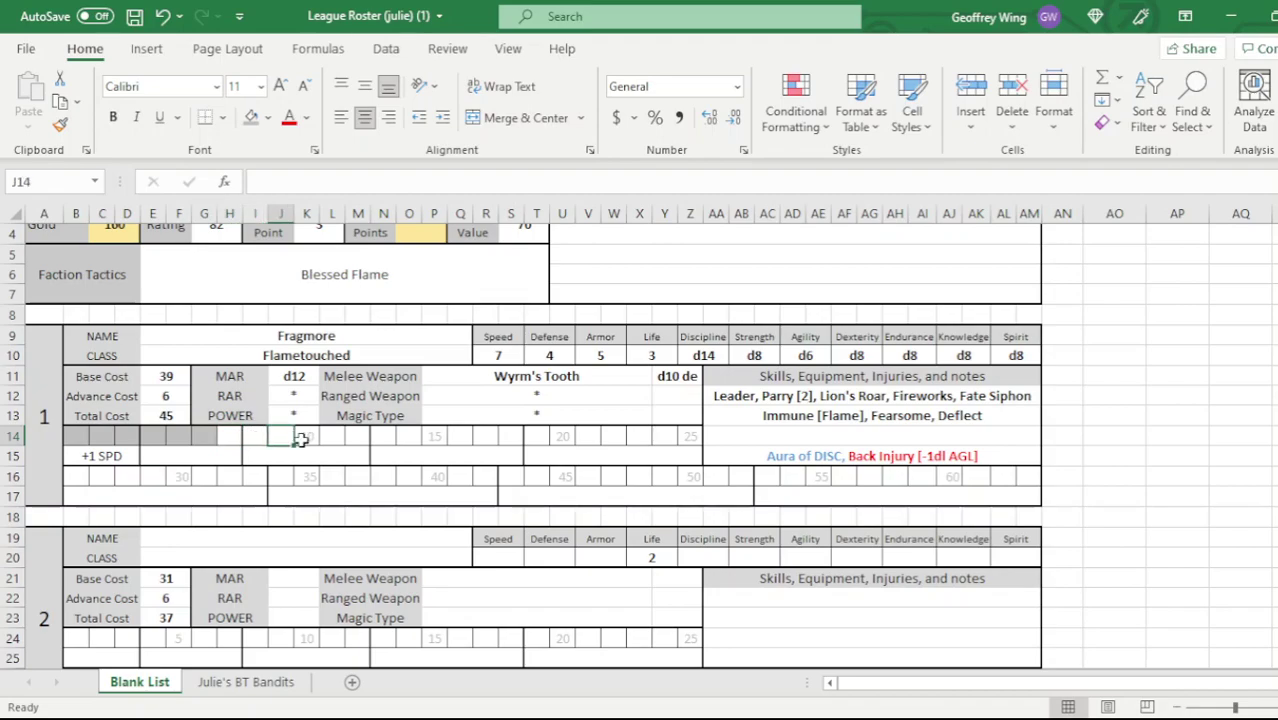
{"action": "left_click_drag", "start_coordinate": [232, 434], "coordinate": [368, 440]}
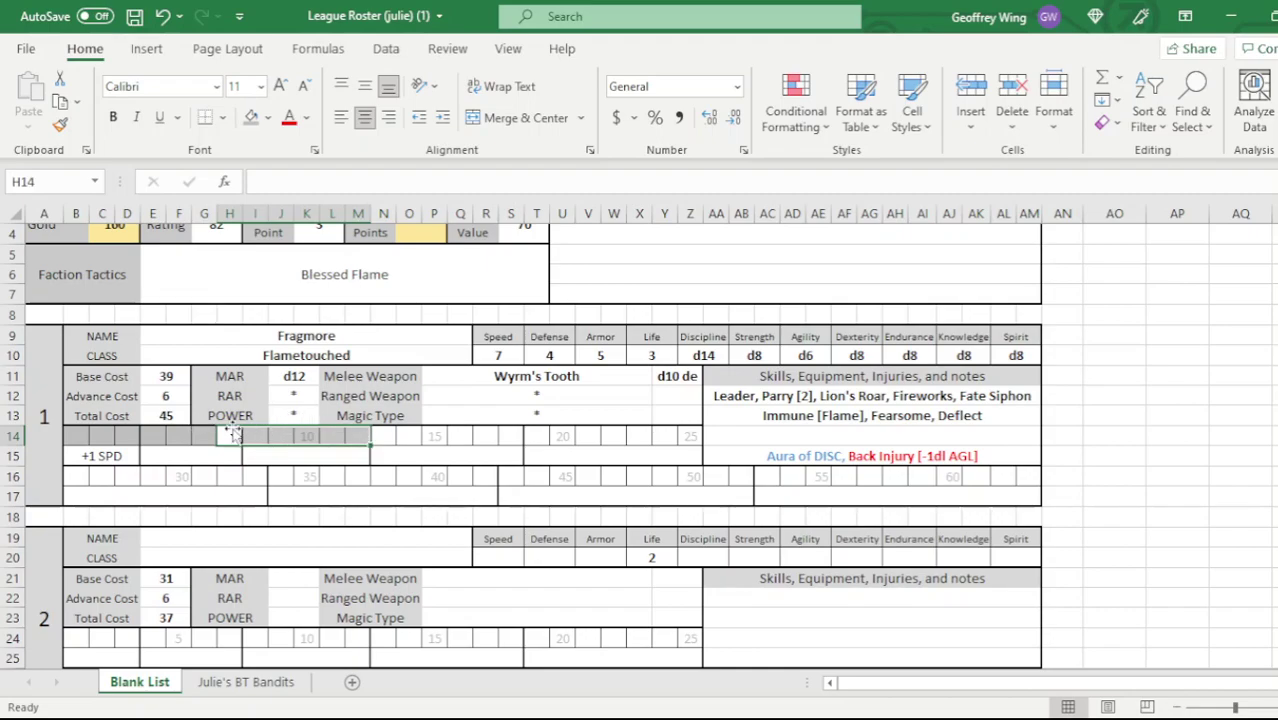
{"action": "left_click", "coordinate": [345, 472]}
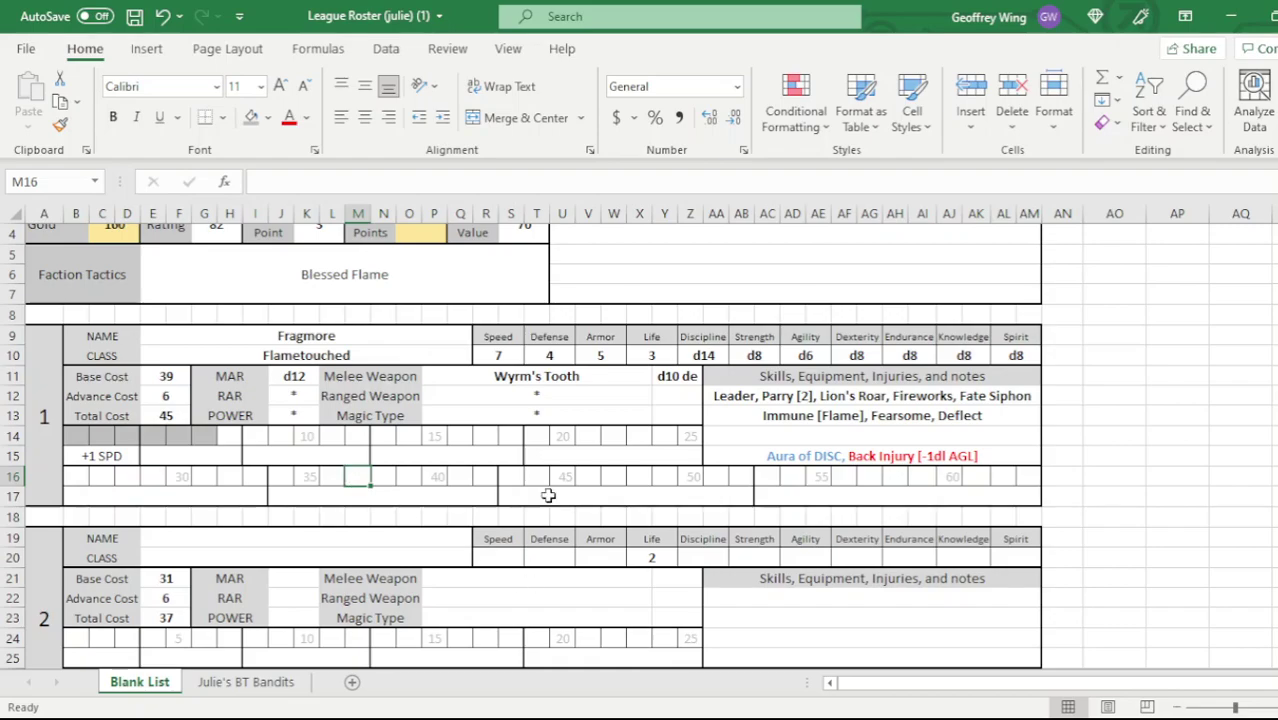
{"action": "scroll", "coordinate": [548, 495], "scroll_direction": "down", "scroll_amount": 1}
{"action": "scroll", "coordinate": [548, 495], "scroll_direction": "down", "scroll_amount": 1}
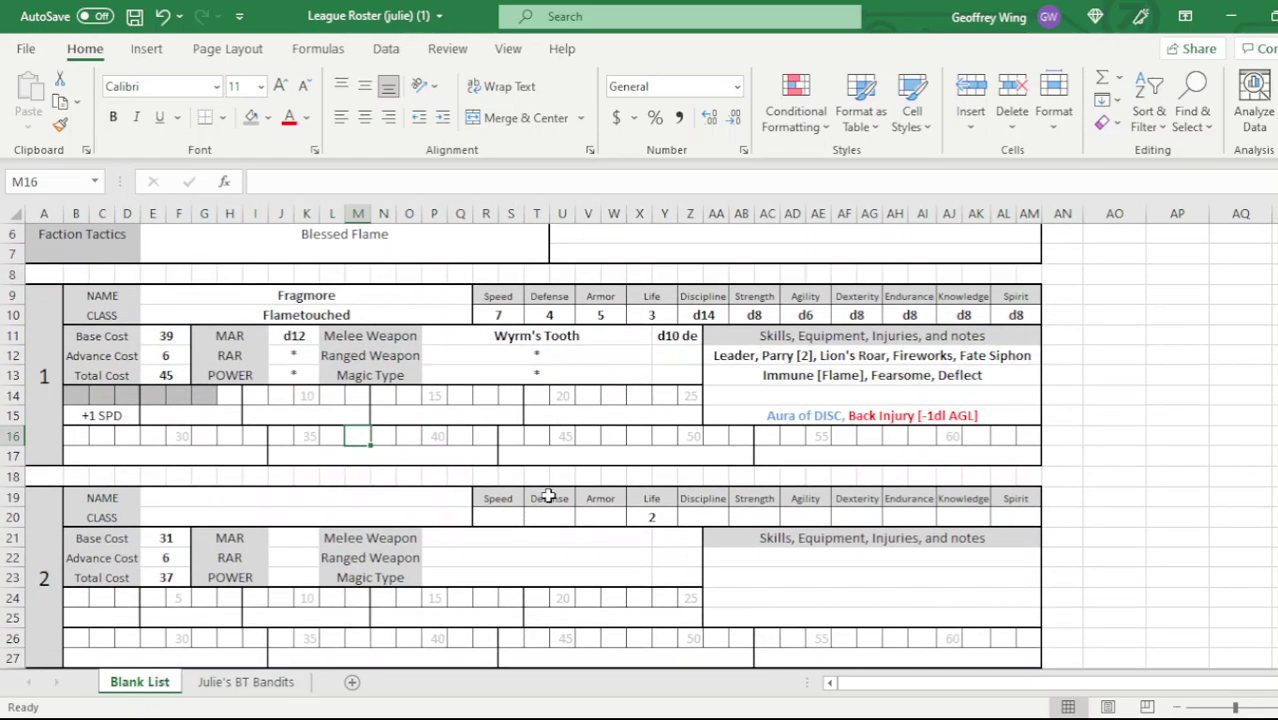
{"action": "scroll", "coordinate": [548, 495], "scroll_direction": "up", "scroll_amount": 3}
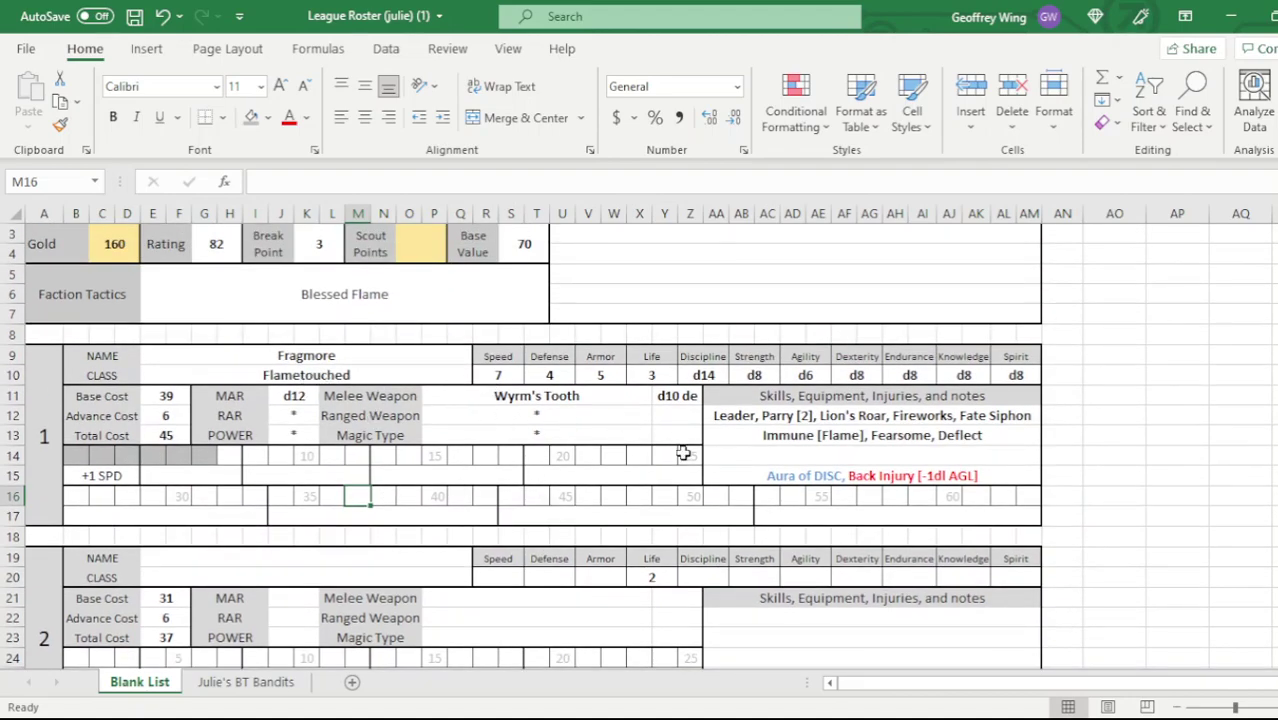
- Enter "Healing" as Fragmore's first advance in B15
{"action": "left_click", "coordinate": [884, 478]}
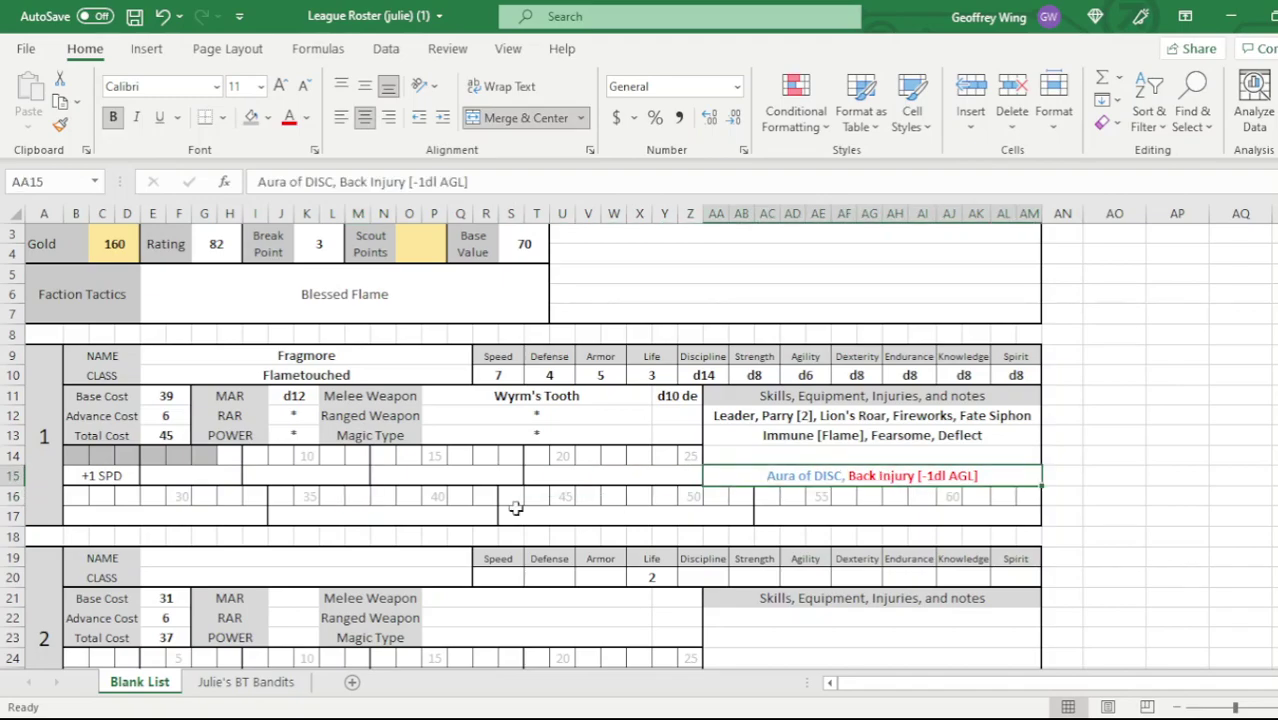
{"action": "left_click", "coordinate": [72, 470]}
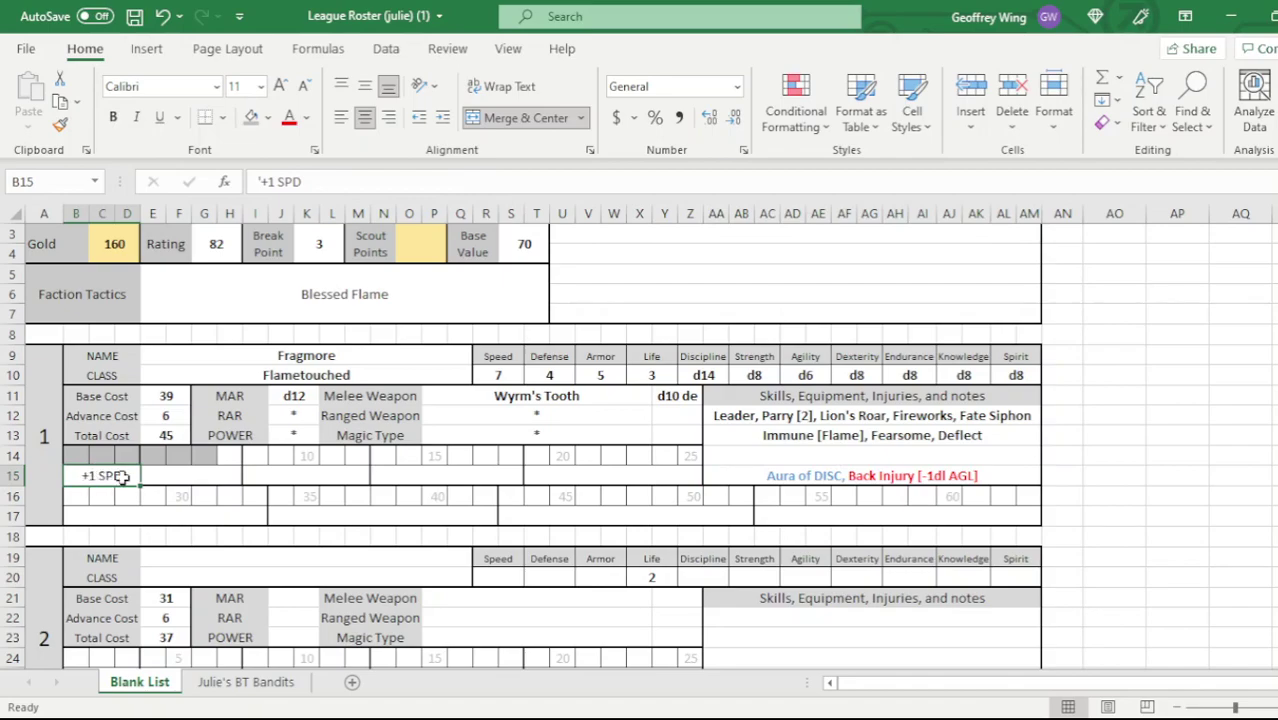
{"action": "left_click", "coordinate": [219, 519]}
{"action": "left_click", "coordinate": [107, 476]}
{"action": "left_click", "coordinate": [166, 117]}
{"action": "type", "text": "Helin"}
{"action": "key", "text": "BackSpace"}
{"action": "key", "text": "BackSpace"}
{"action": "key", "text": "BackSpace"}
{"action": "type", "text": "aling"}
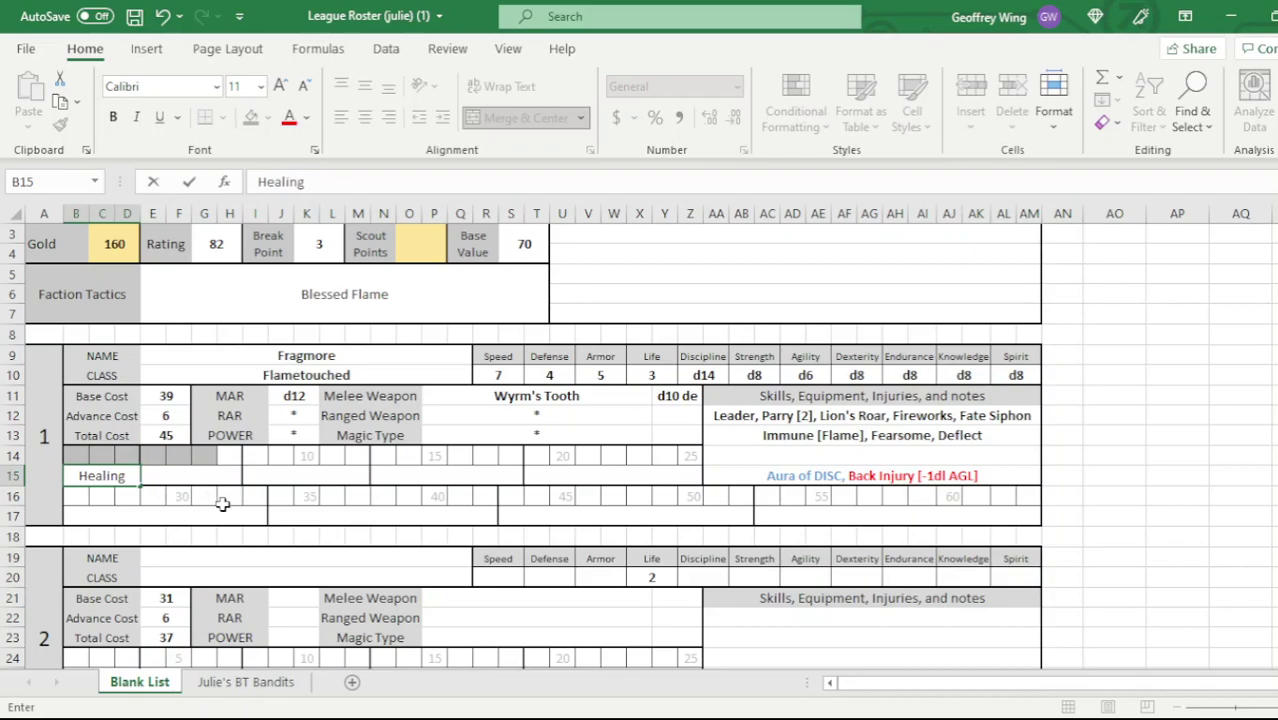
{"action": "left_click", "coordinate": [226, 510]}
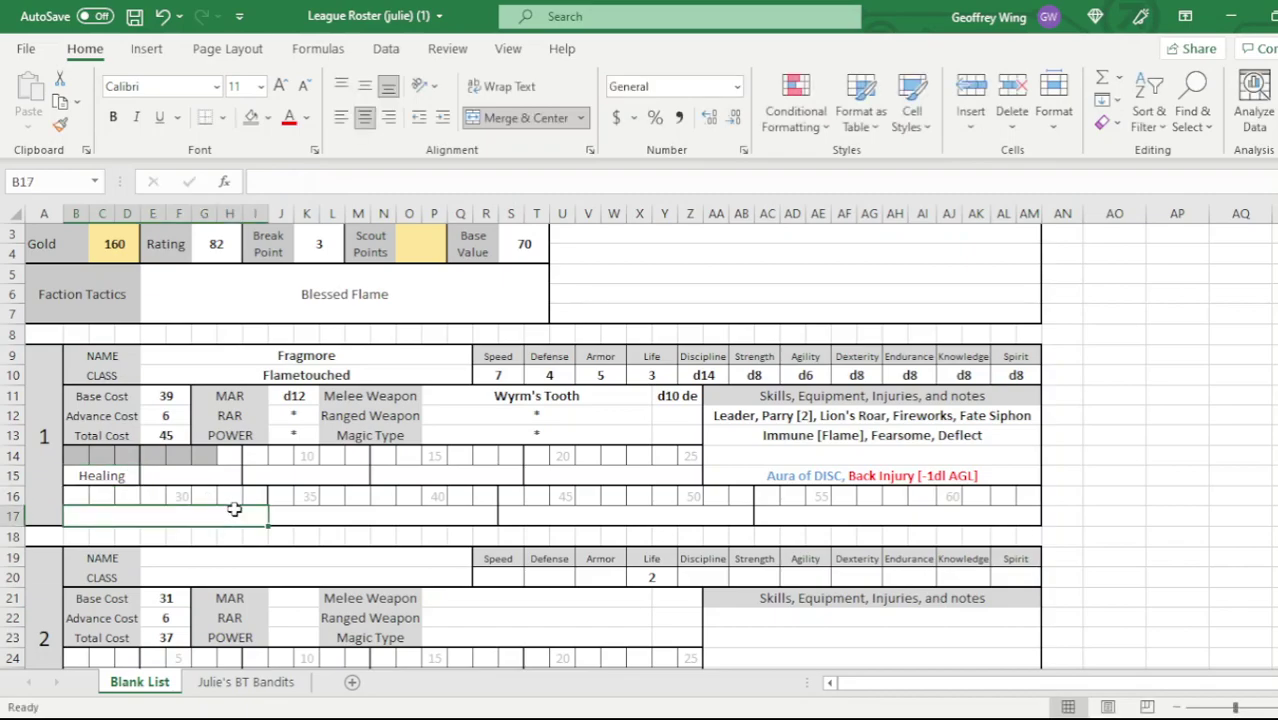
- Delete the red "Back Injury [-1dl AGL]" text from Fragmore's last notes line in AA15, keeping "Aura of DISC,"
{"action": "left_click", "coordinate": [926, 481]}
{"action": "double_click", "coordinate": [980, 476]}
{"action": "left_click_drag", "start_coordinate": [980, 476], "coordinate": [849, 476]}
{"action": "key", "text": "BackSpace"}
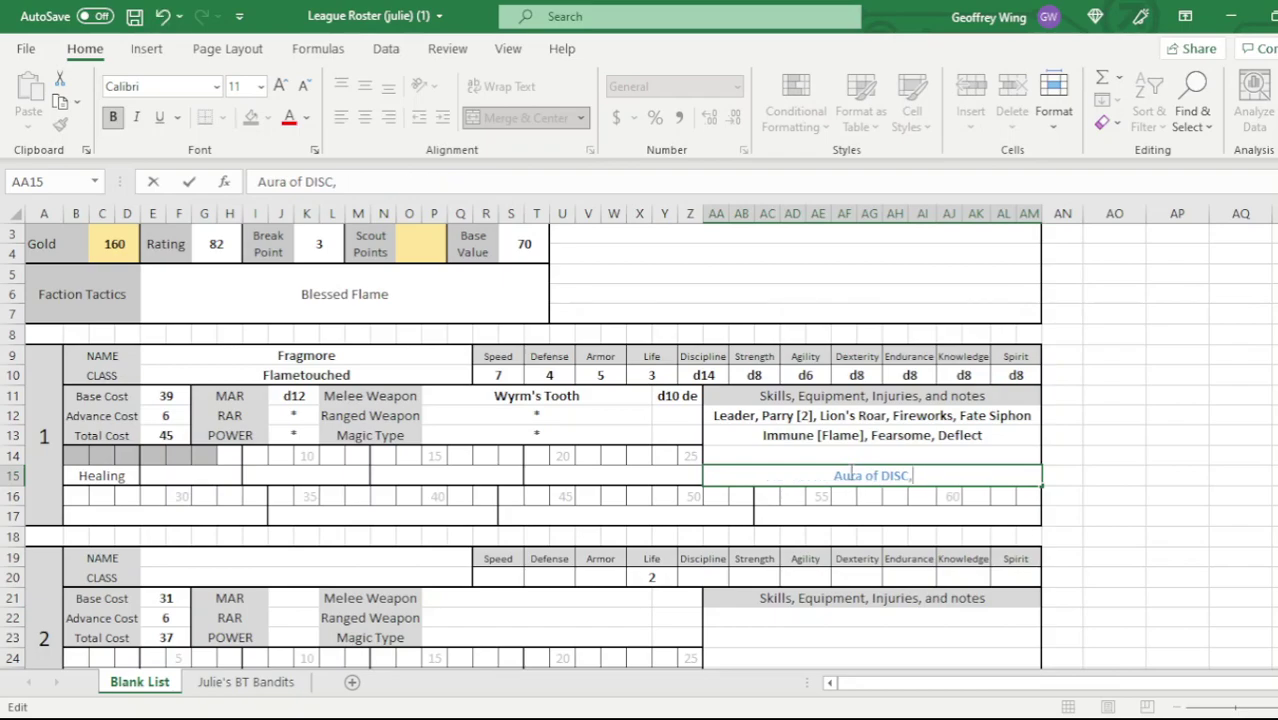
{"action": "left_click", "coordinate": [520, 515]}
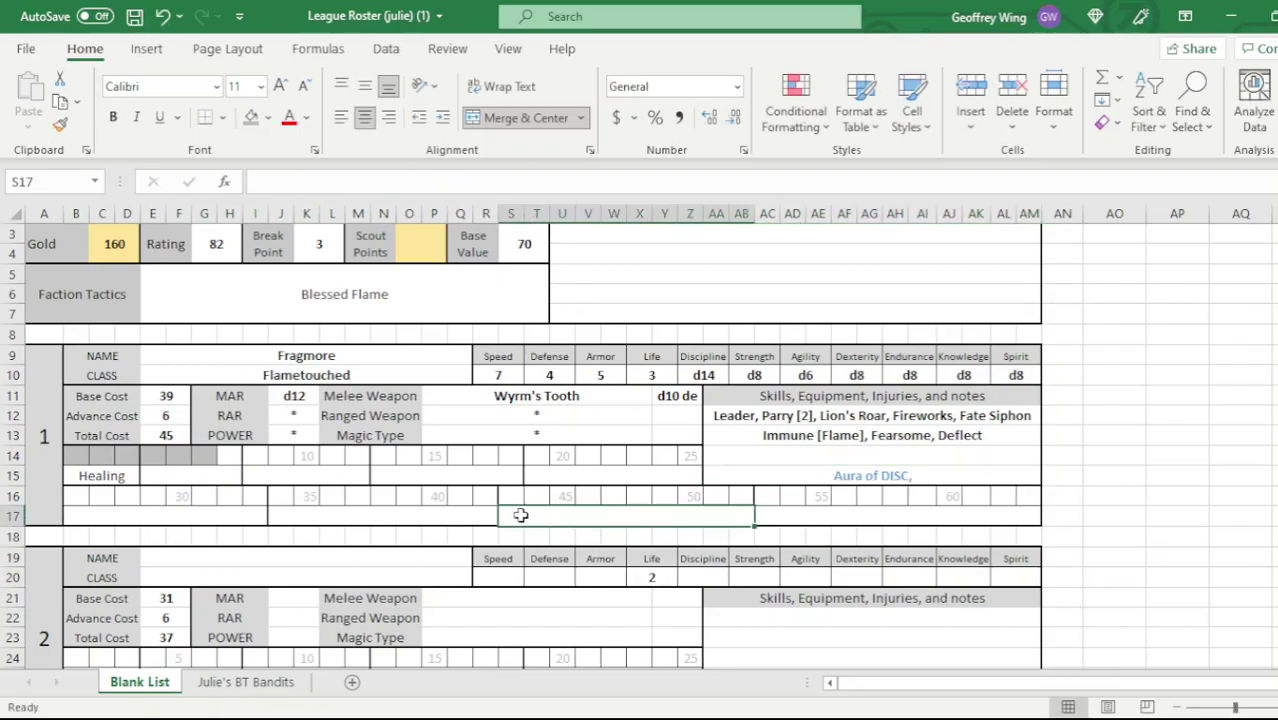
- Set Fragmore's Agility to d8 in AD10
{"action": "left_click", "coordinate": [806, 375]}
{"action": "type", "text": "d8"}
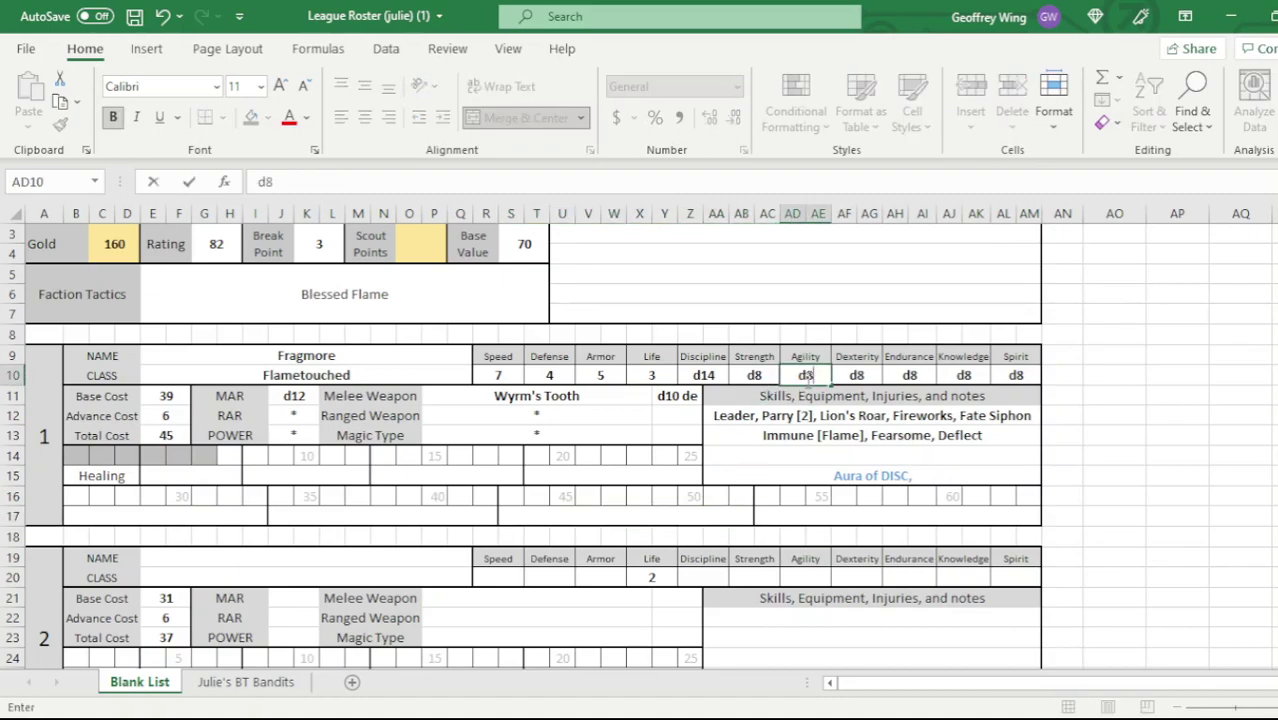
{"action": "left_click", "coordinate": [813, 454]}
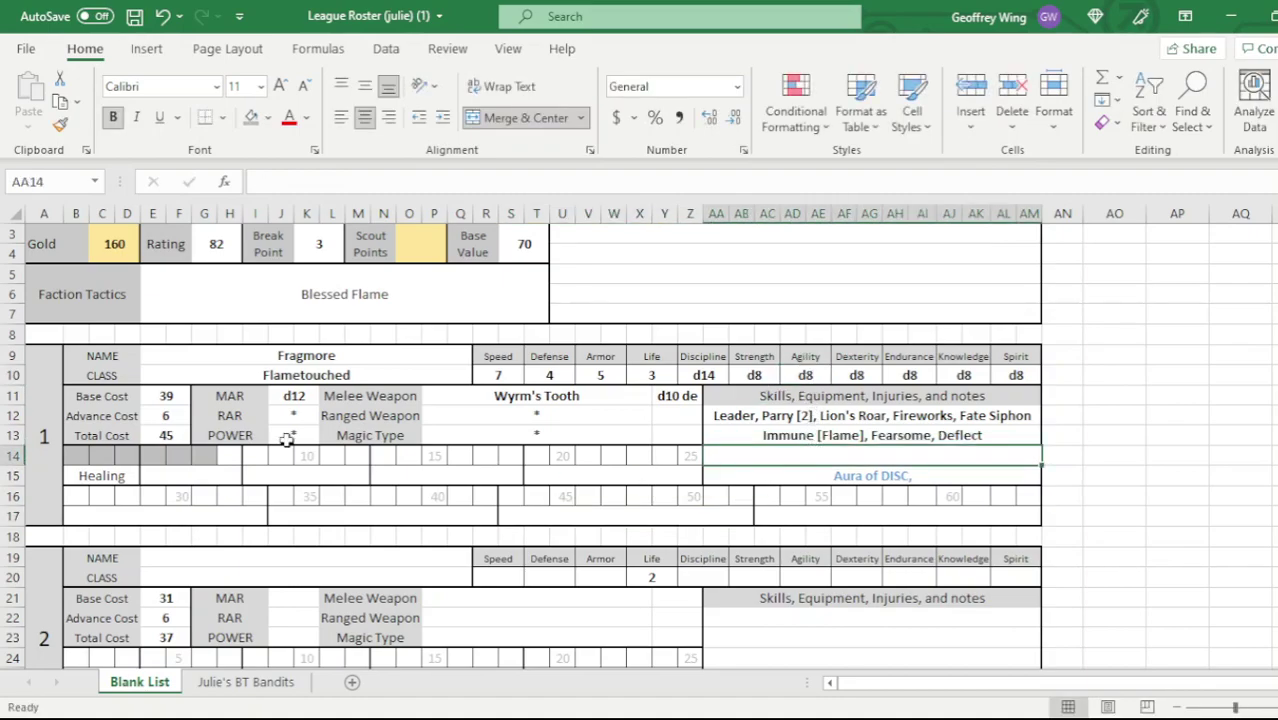
- Enter "+1 SPD" as text for Fragmore's first advance in B15
{"action": "left_click", "coordinate": [101, 476]}
{"action": "type", "text": "'"}
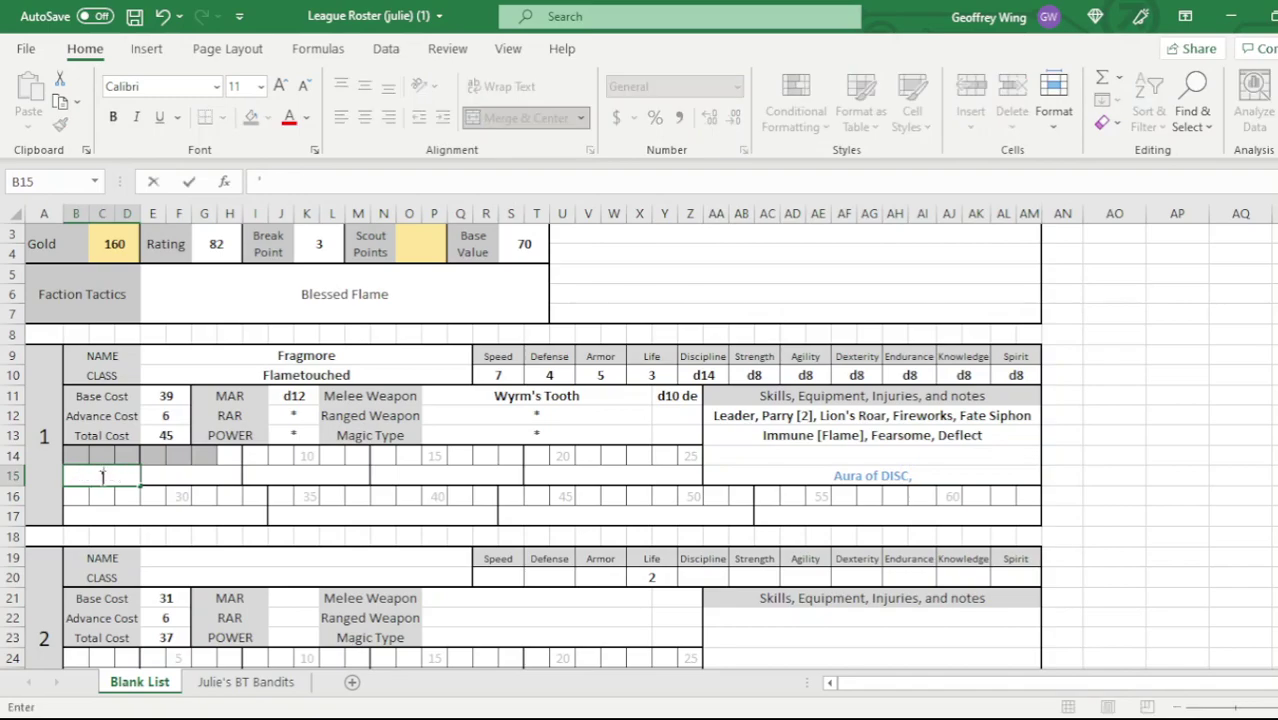
{"action": "type", "text": "+1 SPD"}
{"action": "left_click", "coordinate": [268, 544]}
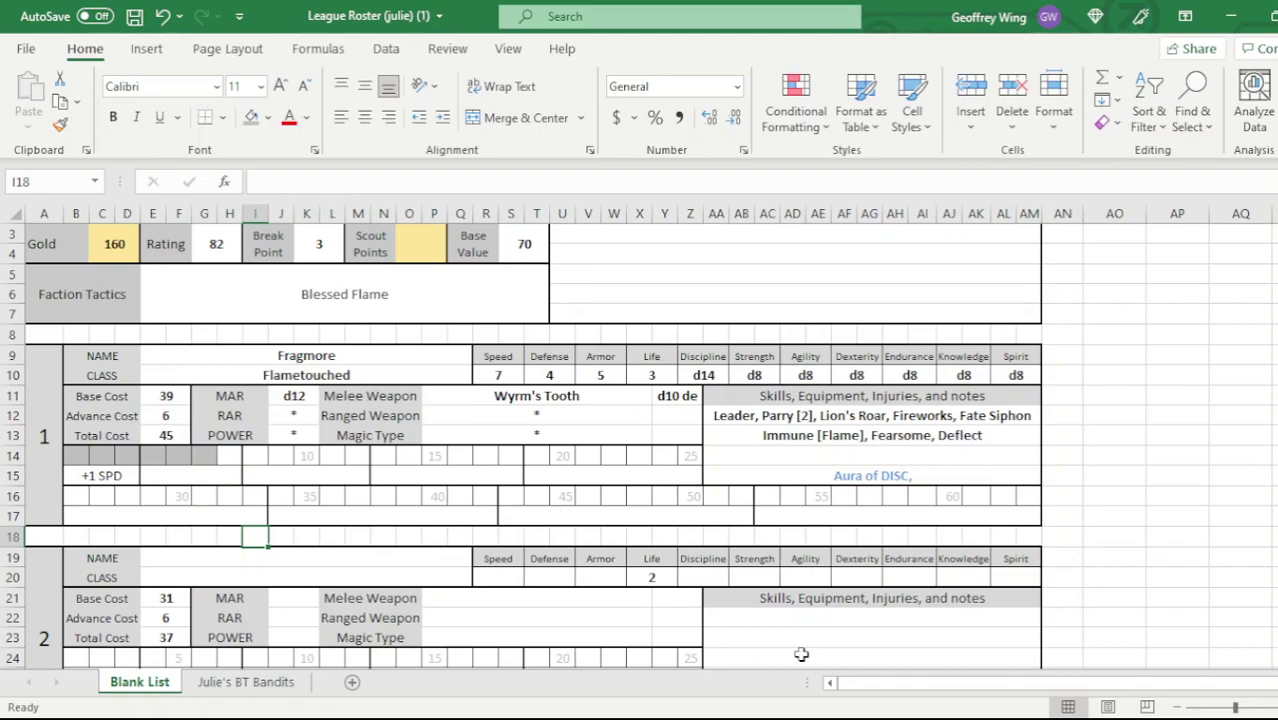
{"action": "left_click", "coordinate": [790, 718]}
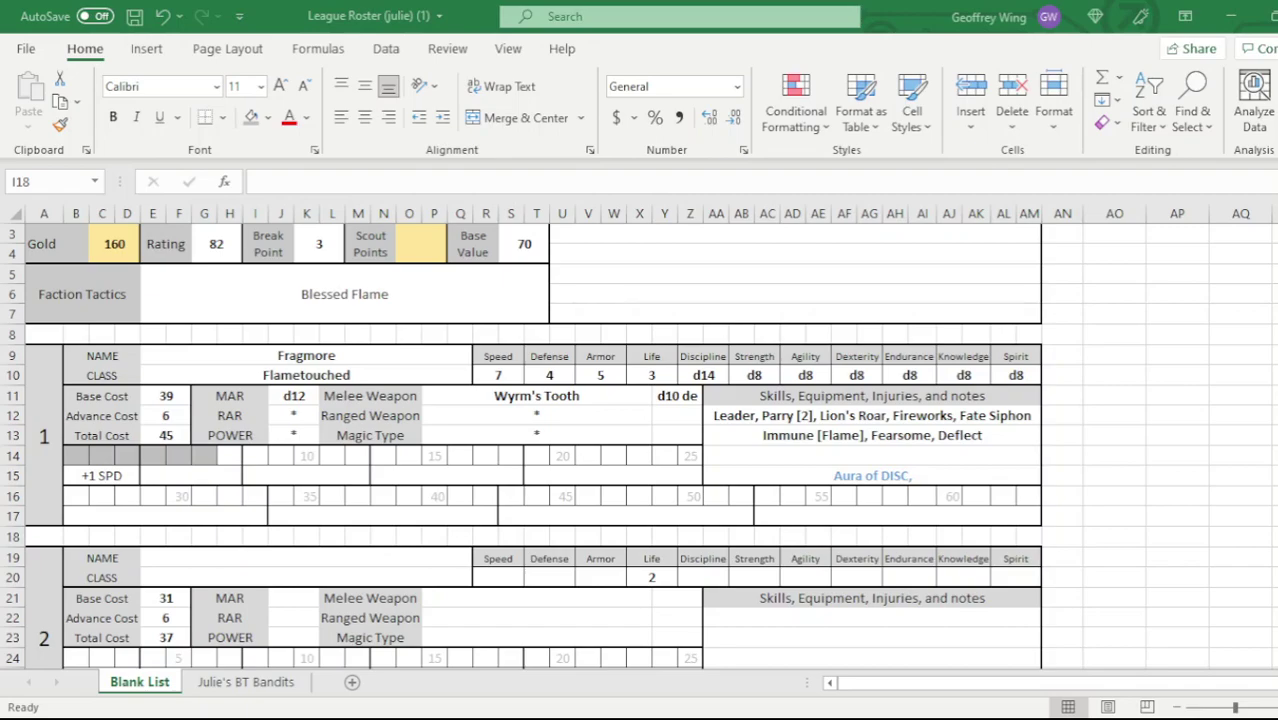